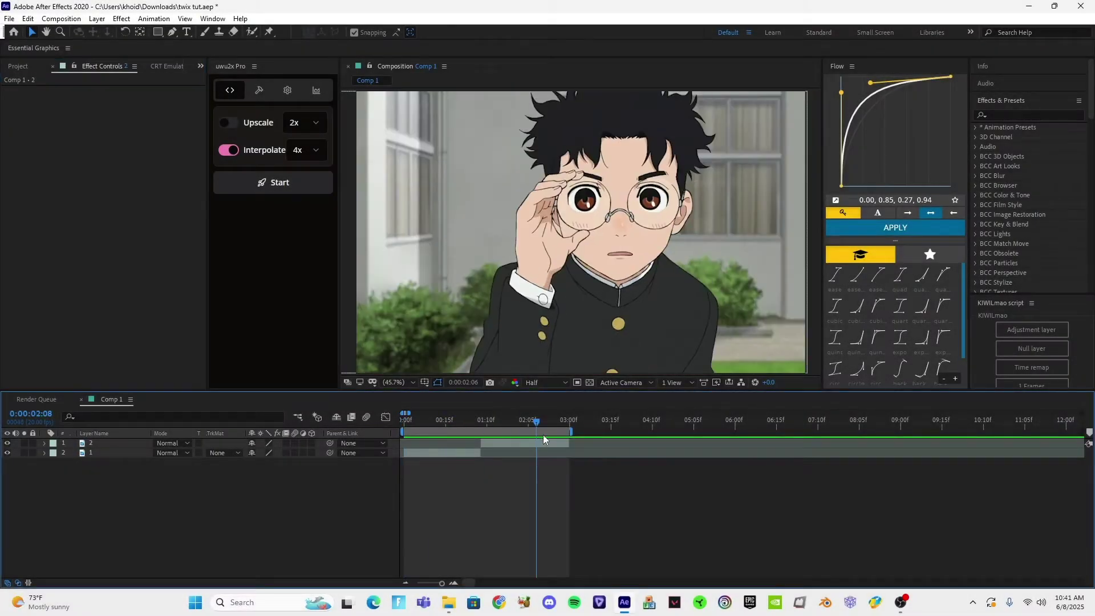
- Enable time remapping on layer 1 with a starting keyframe at the first frame
{"action": "key", "text": "Home"}
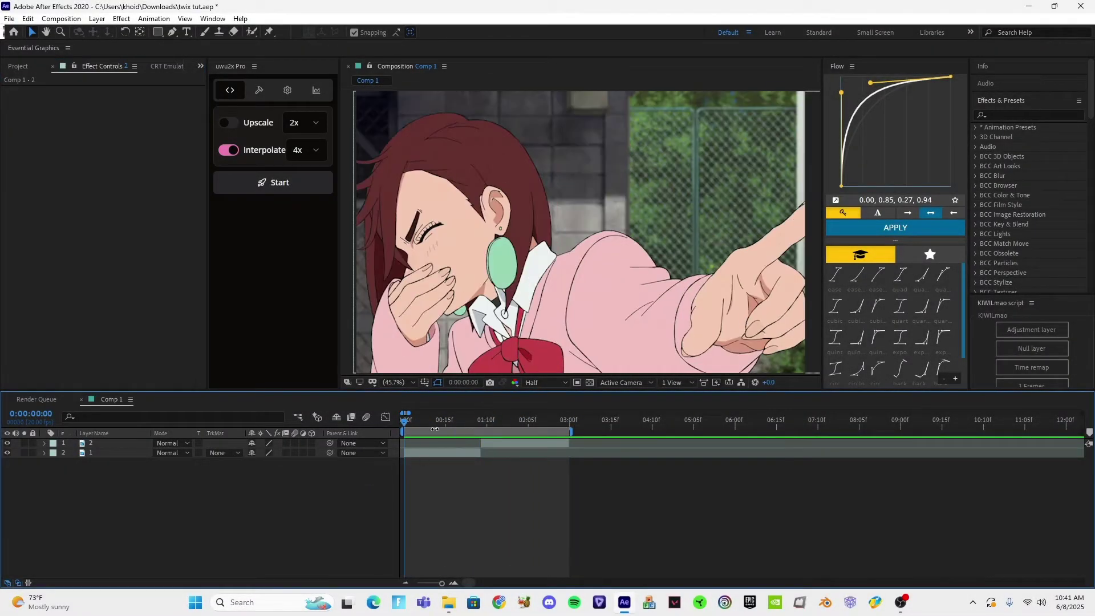
{"action": "left_click_drag", "start_coordinate": [436, 426], "coordinate": [382, 452]}
{"action": "left_click", "coordinate": [433, 451]}
{"action": "key", "text": "ctrl+alt+t"}
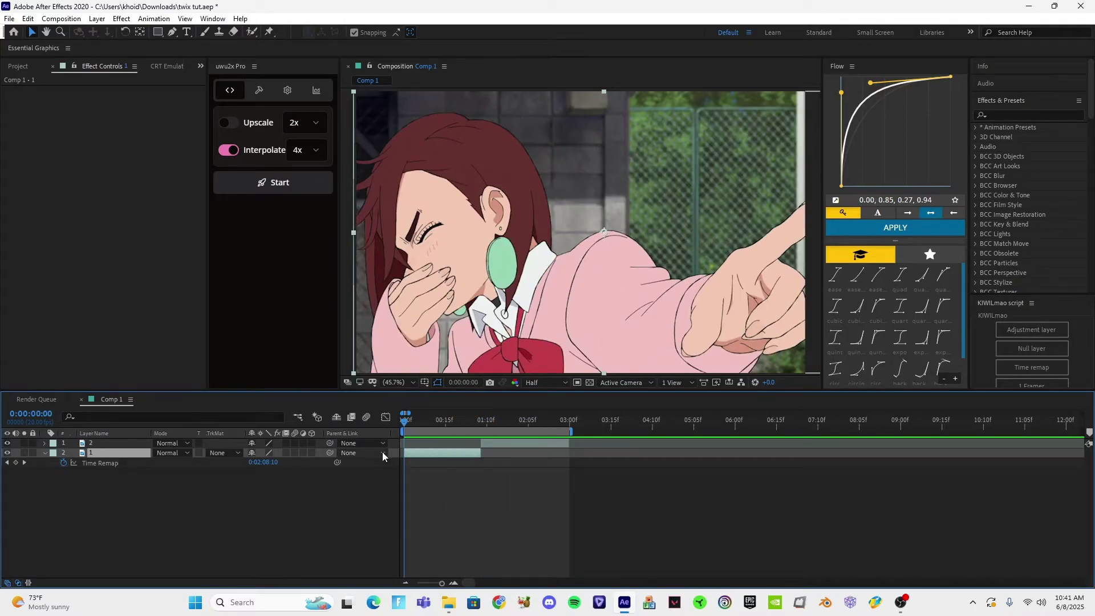
{"action": "left_click", "coordinate": [454, 487]}
{"action": "left_click", "coordinate": [446, 455]}
{"action": "key", "text": "ctrl+alt+t"}
{"action": "key", "text": "ctrl+alt+t"}
- Add Time Remap keyframes to layer 1 at frames 1, 3 and 5, where the drawing changes
{"action": "key", "text": "Page_Down"}
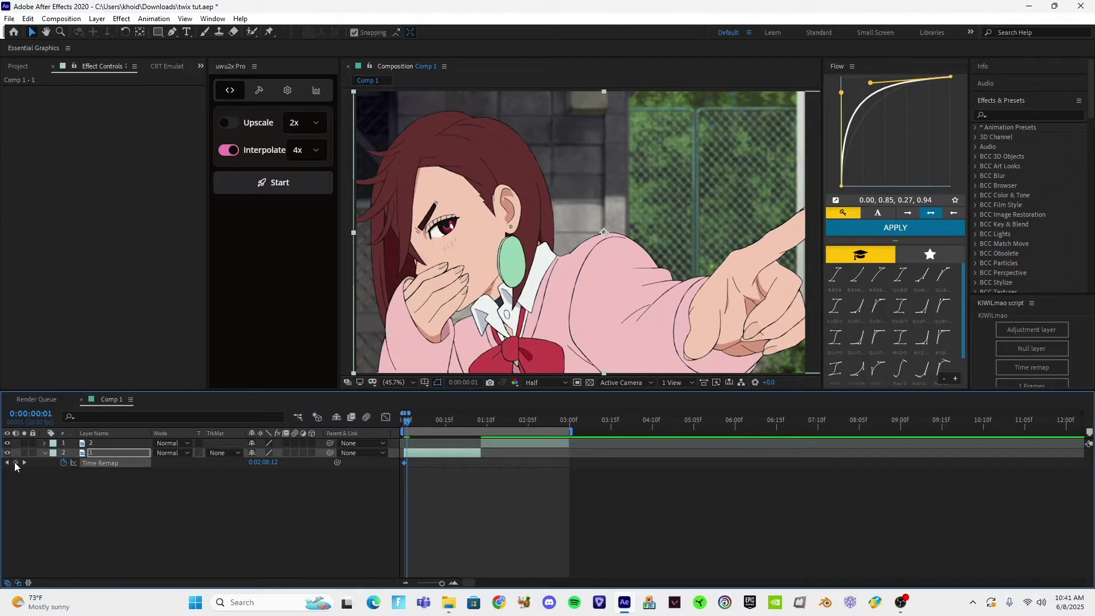
{"action": "left_click", "coordinate": [16, 463]}
{"action": "key", "text": "Page_Down"}
{"action": "key", "text": "Page_Down"}
{"action": "left_click", "coordinate": [17, 464]}
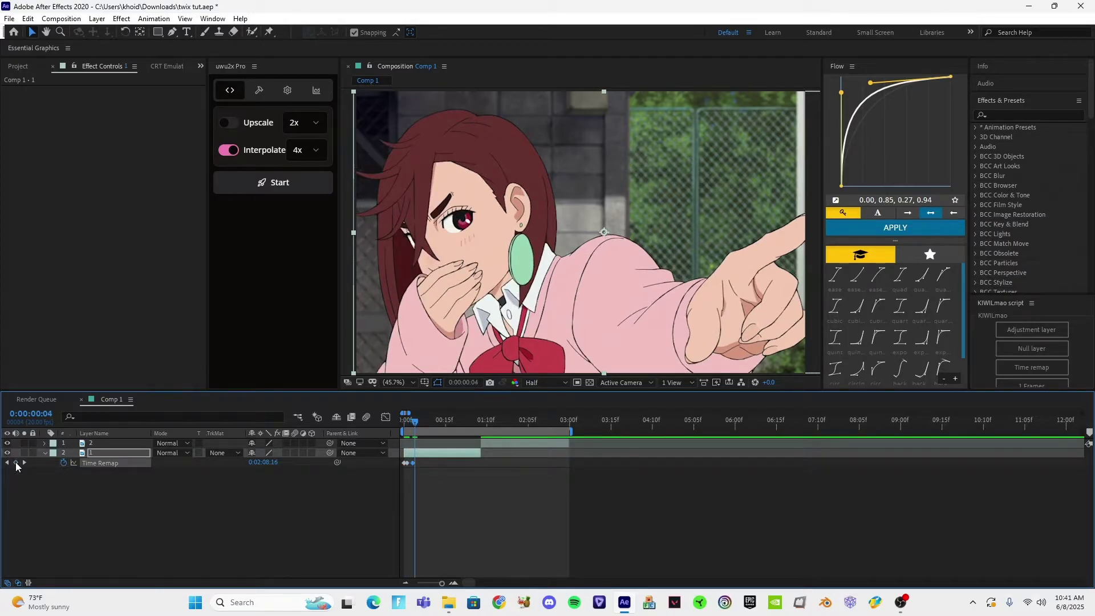
{"action": "left_click", "coordinate": [15, 464]}
{"action": "key", "text": "Page_Up"}
{"action": "key", "text": "Page_Up"}
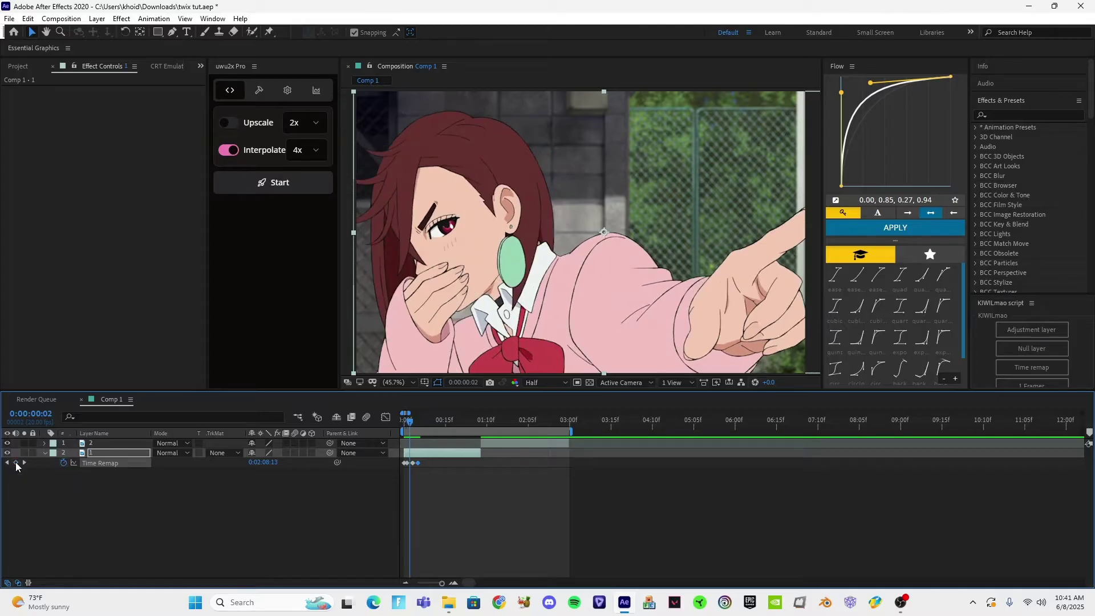
{"action": "key", "text": "Page_Down"}
{"action": "key", "text": "Page_Down"}
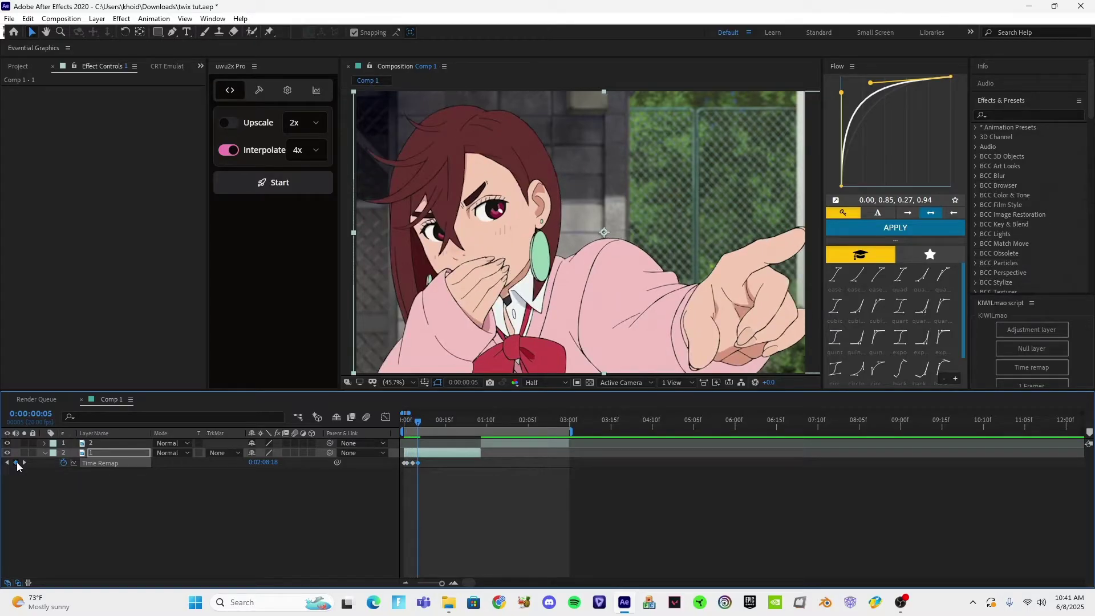
- Add Time Remap keyframes to layer 1 at the drawing changes on frames 8 and 10
{"action": "key", "text": "Page_Down"}
{"action": "left_click", "coordinate": [18, 463]}
{"action": "key", "text": "Page_Down"}
{"action": "key", "text": "Page_Down"}
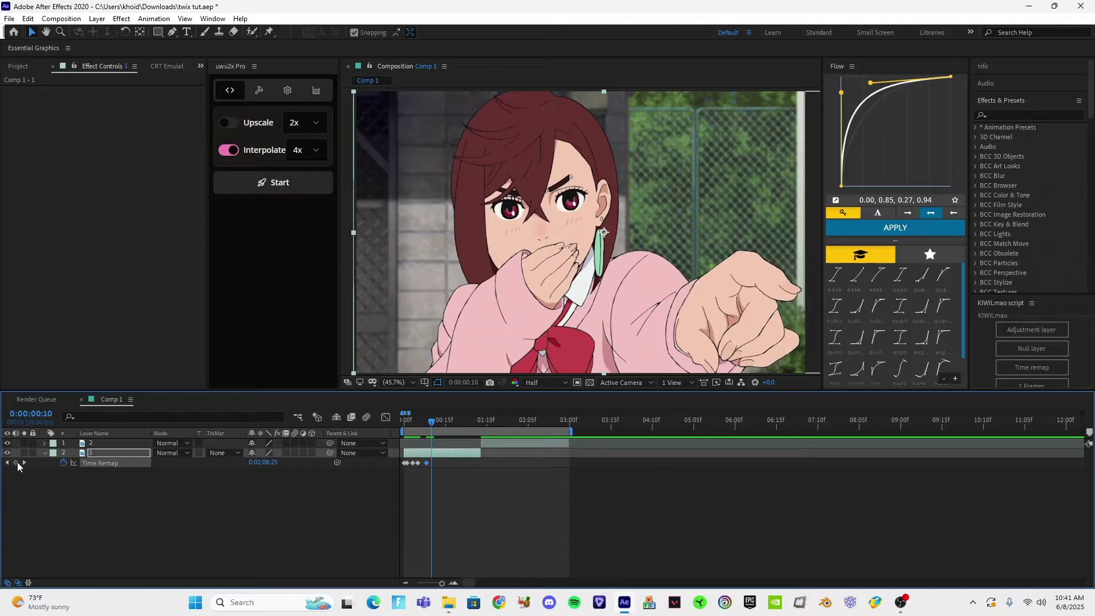
{"action": "left_click", "coordinate": [17, 463]}
- Add Time Remap keyframes to layer 1 at the remaining drawing changes on frames 13, 15 and 17
{"action": "key", "text": "Page_Down"}
{"action": "key", "text": "Page_Down"}
{"action": "key", "text": "Page_Down"}
{"action": "left_click", "coordinate": [17, 463]}
{"action": "key", "text": "Page_Down"}
{"action": "key", "text": "Page_Down"}
{"action": "left_click", "coordinate": [18, 464]}
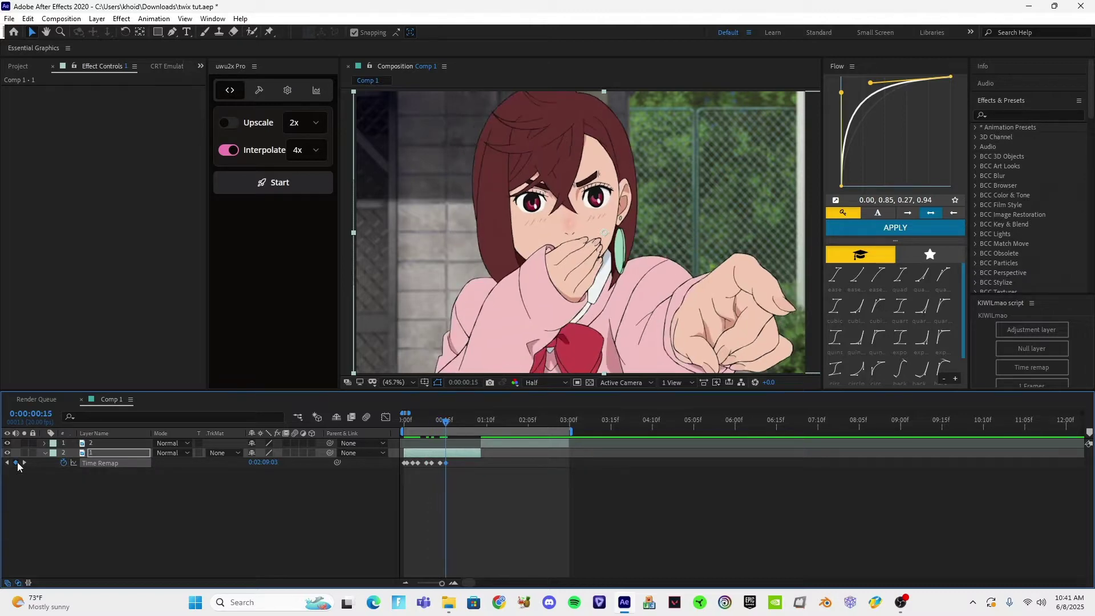
{"action": "key", "text": "Page_Down"}
{"action": "key", "text": "Page_Down"}
{"action": "key", "text": "Page_Down"}
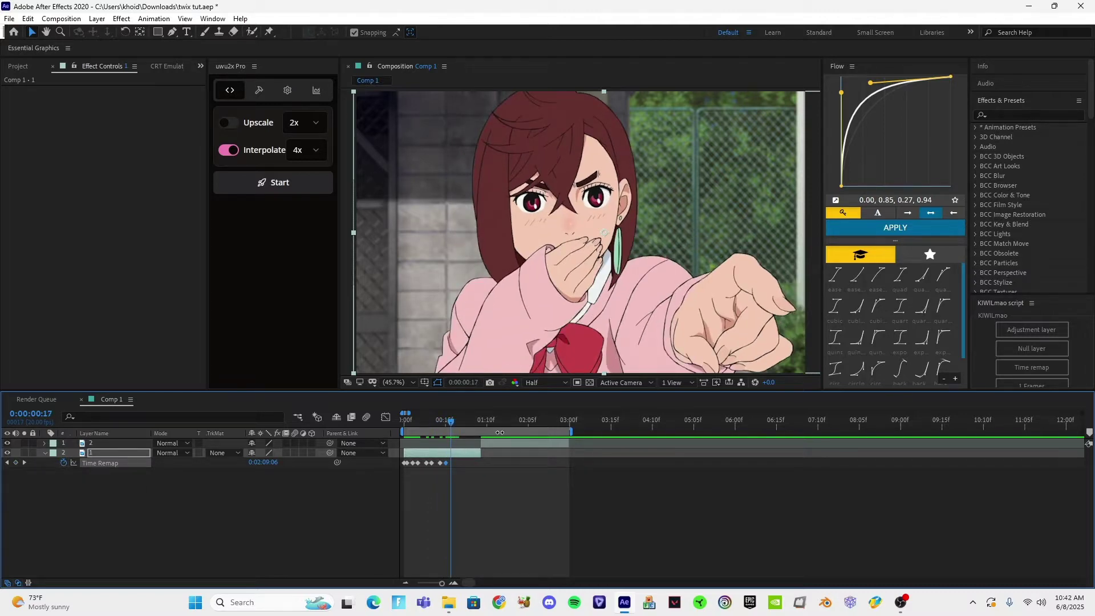
{"action": "left_click", "coordinate": [16, 464]}
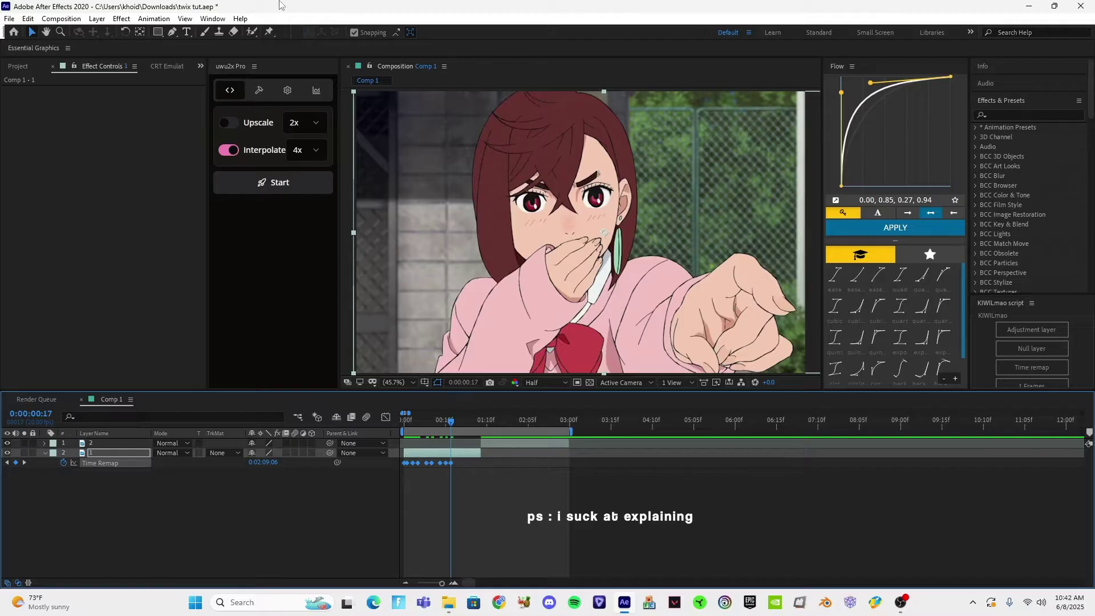
- Pack layer 1's Time Remap keyframes onto consecutive frames with the uwu2x Pro Regroup tool
{"action": "left_click", "coordinate": [254, 67]}
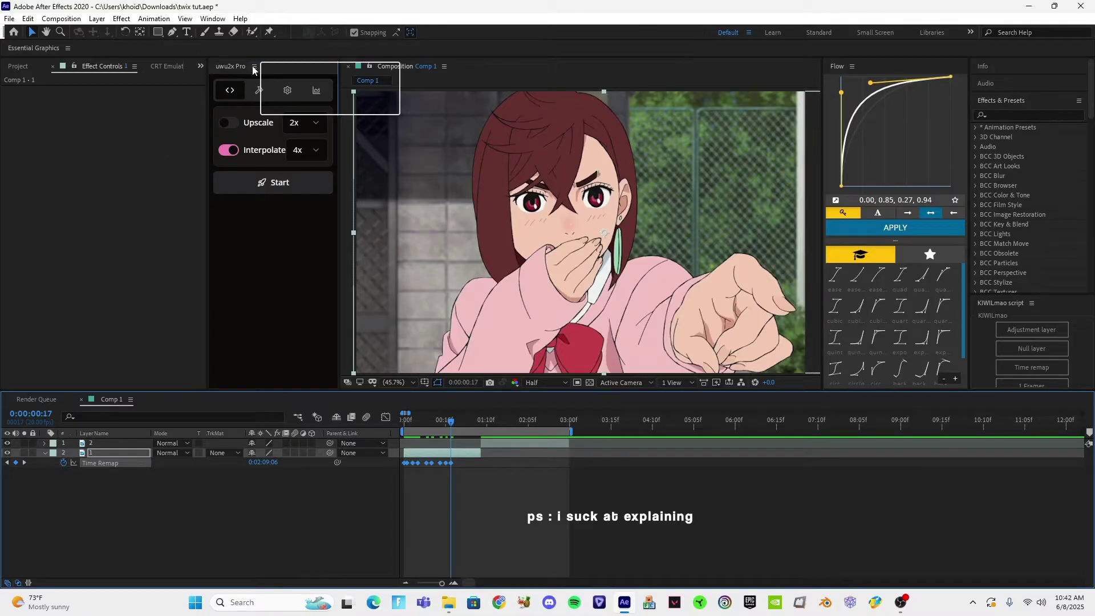
{"action": "left_click", "coordinate": [249, 113]}
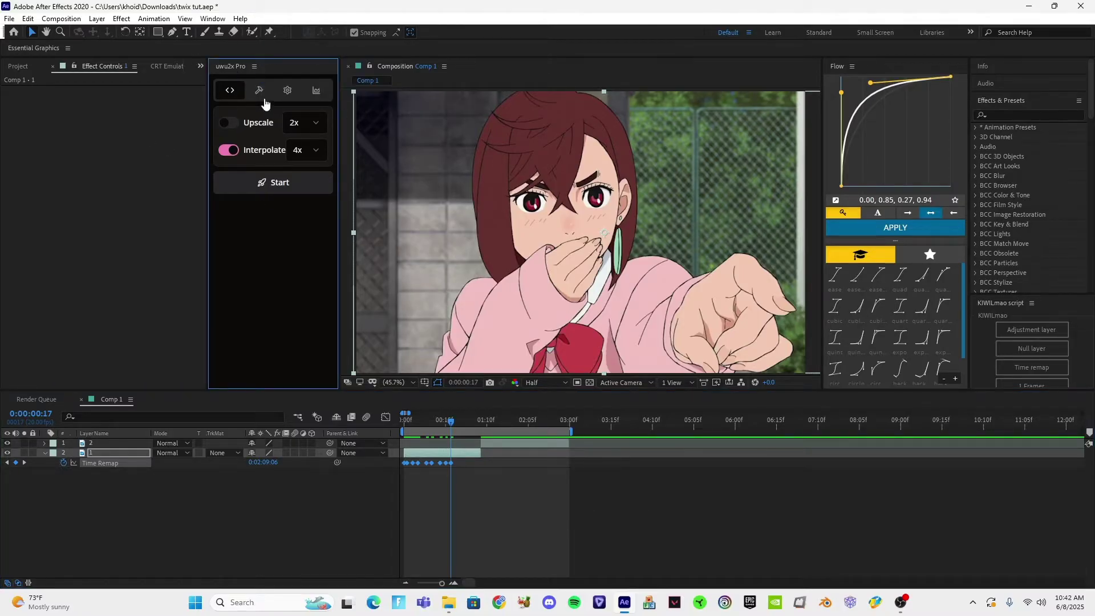
{"action": "left_click", "coordinate": [260, 91]}
{"action": "left_click", "coordinate": [230, 90]}
{"action": "left_click", "coordinate": [259, 90]}
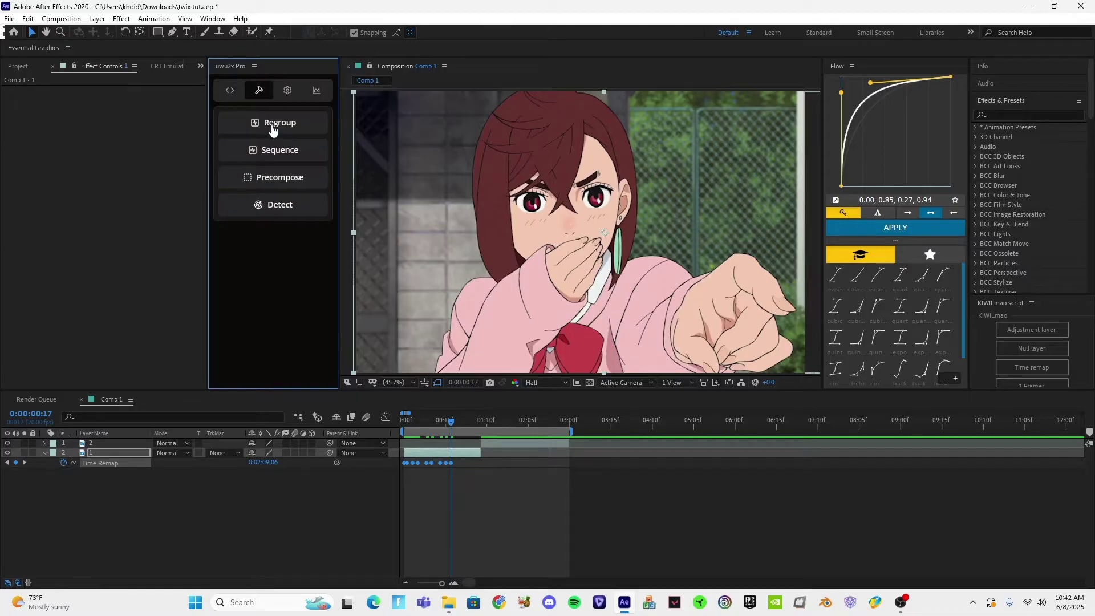
{"action": "mouse_move", "coordinate": [447, 422]}
{"action": "left_mouse_down"}
{"action": "mouse_move", "coordinate": [408, 427]}
{"action": "mouse_move", "coordinate": [445, 428]}
{"action": "left_mouse_up"}
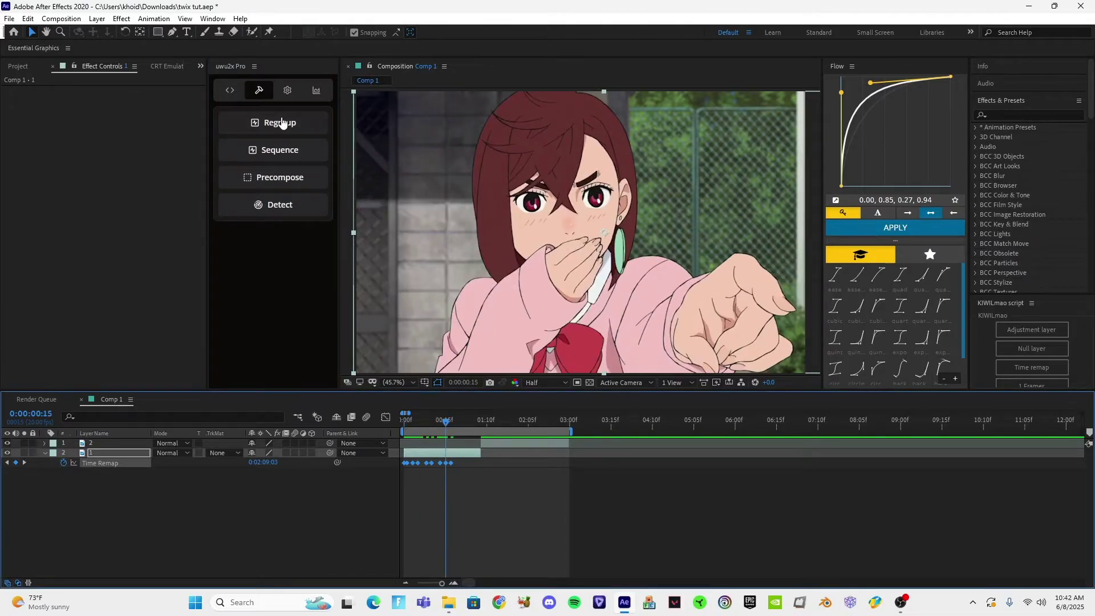
{"action": "left_click", "coordinate": [280, 124]}
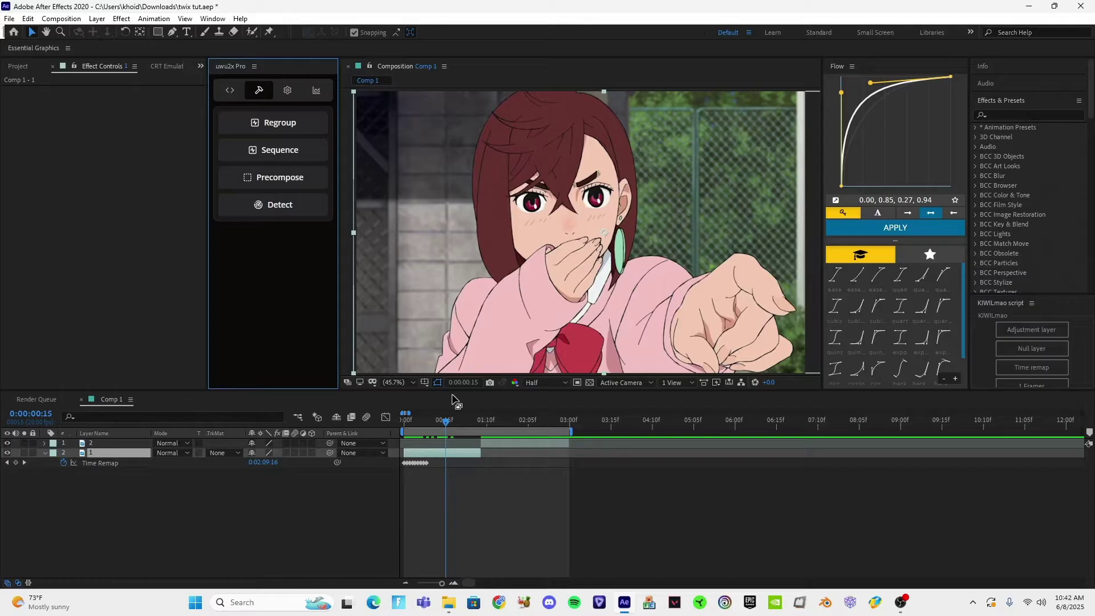
- Split layer 1 just after its last Time Remap keyframe and delete the remaining part
{"action": "left_click", "coordinate": [431, 424]}
{"action": "key", "text": "ctrl+shift+d"}
{"action": "left_click_drag", "start_coordinate": [432, 429], "coordinate": [399, 437]}
{"action": "key", "text": "Delete"}
- Interpolate the trimmed layer 1 with uwu2x Pro at 4x, with upscaling off
{"action": "left_click", "coordinate": [413, 453]}
{"action": "key", "text": "Home"}
{"action": "left_click", "coordinate": [229, 91]}
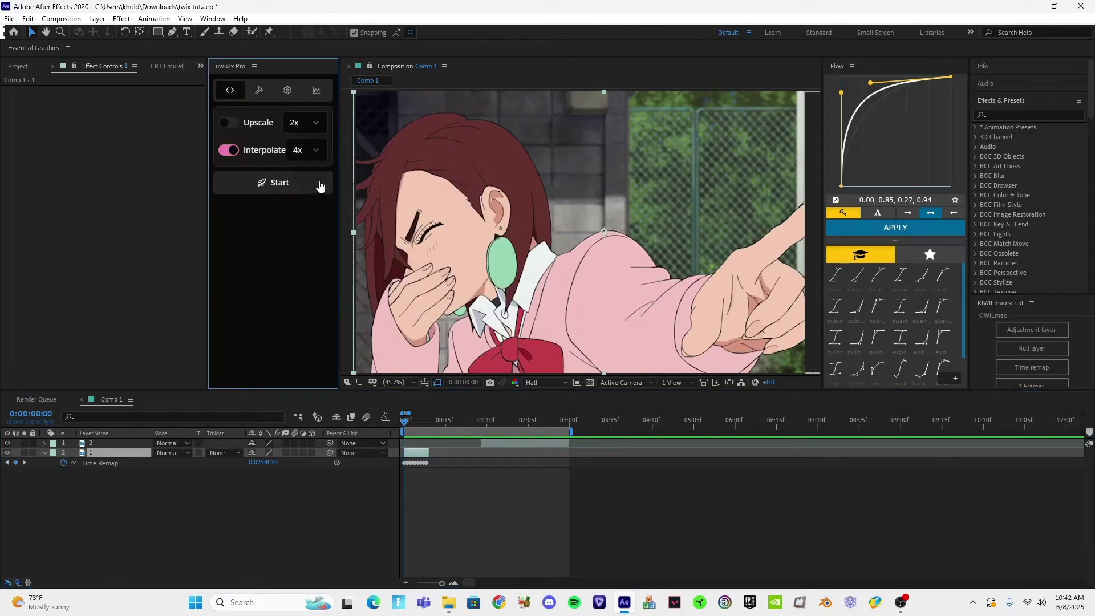
{"action": "left_click", "coordinate": [297, 156]}
{"action": "left_click", "coordinate": [276, 283]}
{"action": "left_click", "coordinate": [296, 163]}
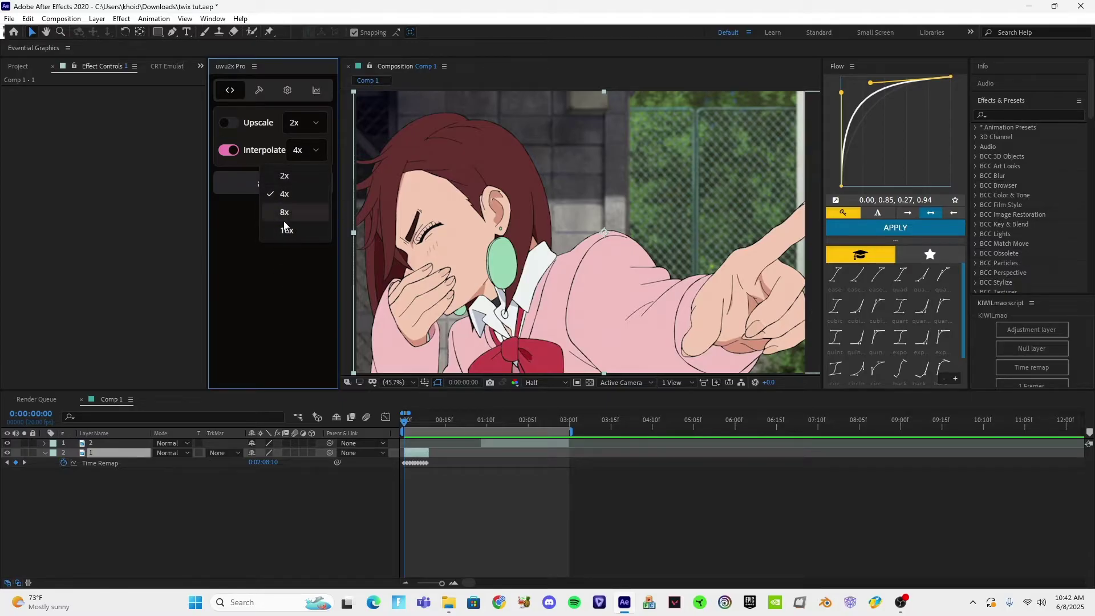
{"action": "left_click", "coordinate": [290, 274]}
{"action": "left_click", "coordinate": [312, 150]}
{"action": "left_click", "coordinate": [301, 253]}
{"action": "left_click", "coordinate": [294, 158]}
{"action": "left_click", "coordinate": [305, 156]}
{"action": "left_click", "coordinate": [305, 194]}
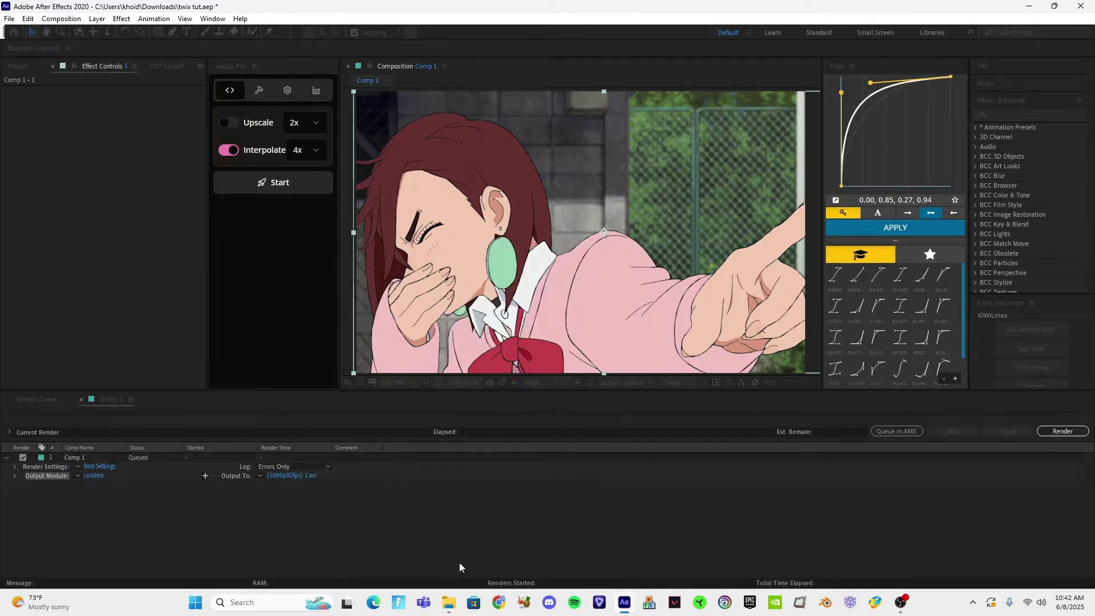
- Enable time remapping on the interpolated frame sequence and raise its source time with a keyframe at 0:00:01:08
{"action": "left_click", "coordinate": [454, 583]}
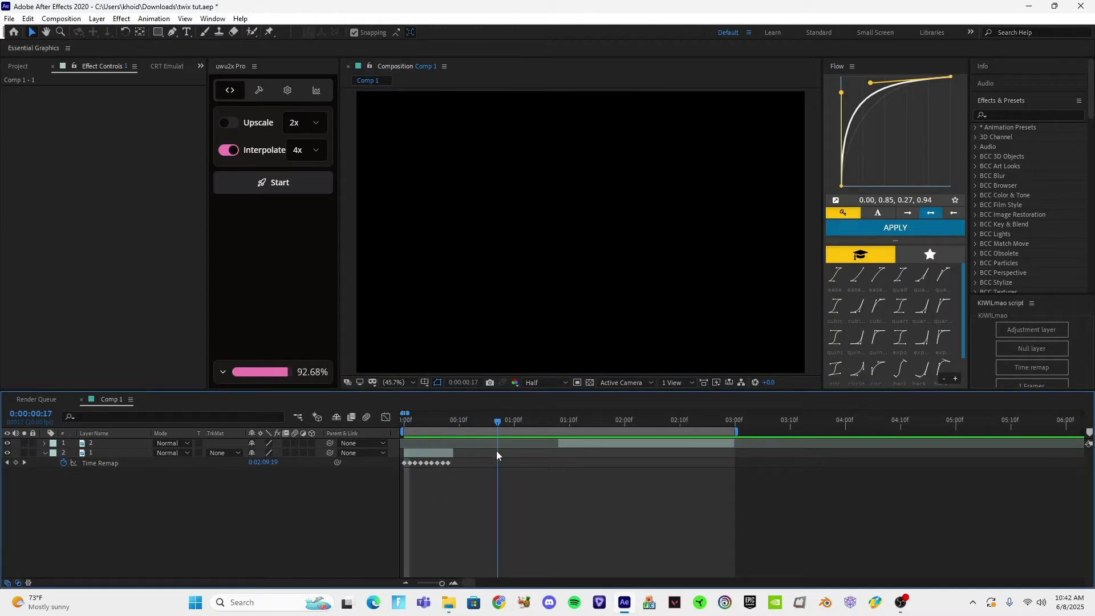
{"action": "key", "text": "ctrl+alt+t"}
{"action": "left_click", "coordinate": [558, 423]}
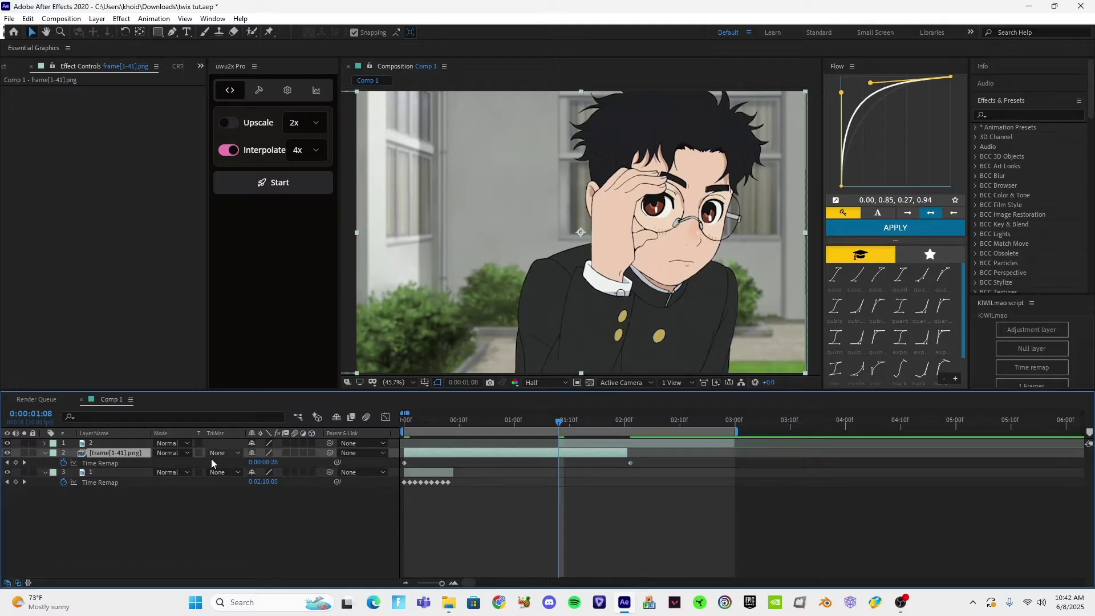
{"action": "left_click_drag", "start_coordinate": [266, 462], "coordinate": [266, 476]}
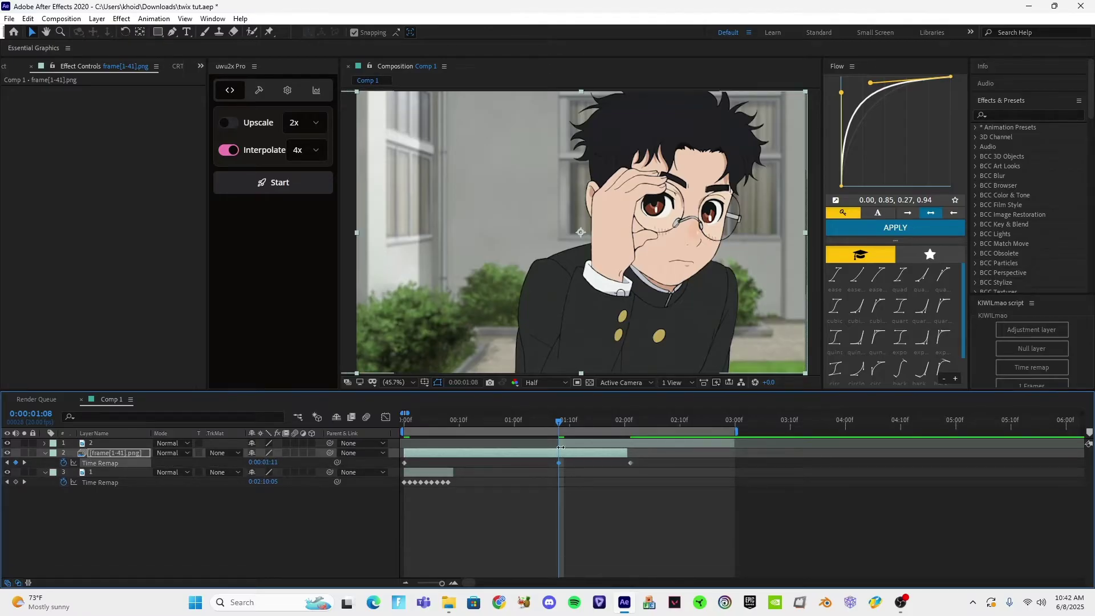
- Trim the interpolated sequence where layer 2 starts and move its middle Time Remap keyframe one frame earlier
{"action": "key", "text": "ctrl+shift+d"}
{"action": "key", "text": "Delete"}
{"action": "left_click_drag", "start_coordinate": [558, 422], "coordinate": [553, 463]}
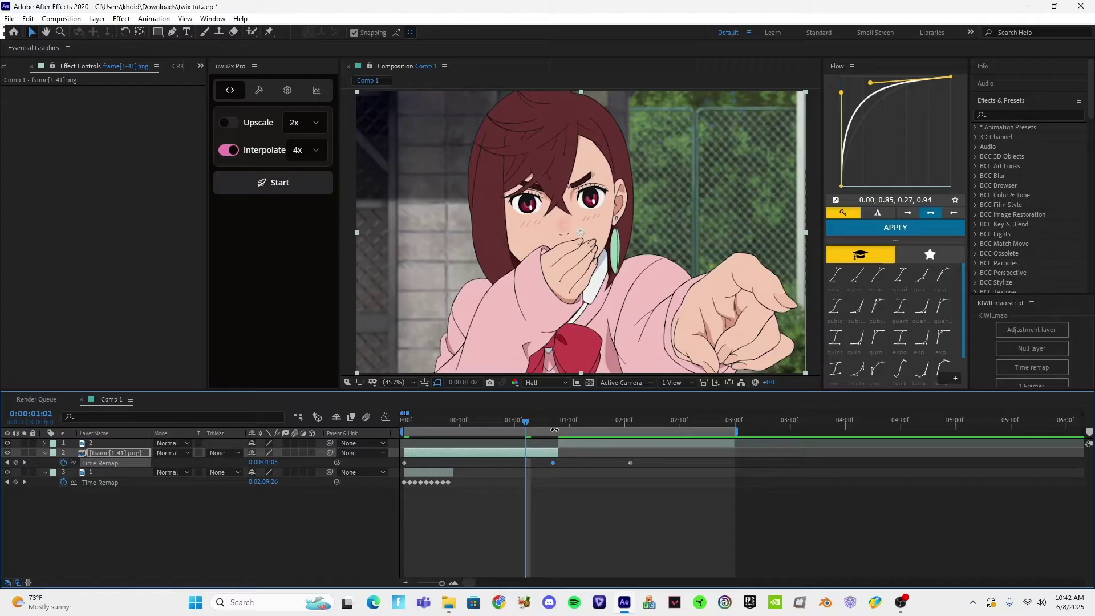
- Pre-compose the interpolated sequence together with layer 1 as Pre-comp 1 and preview it
{"action": "key", "text": "Home"}
{"action": "left_click", "coordinate": [439, 473]}
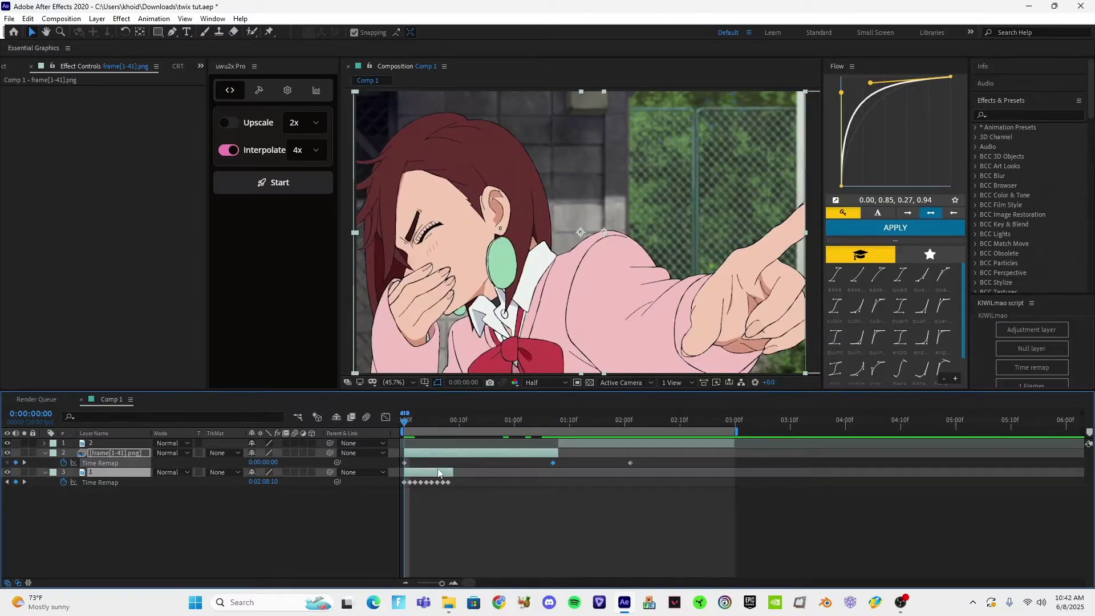
{"action": "key", "text": "ctrl+shift+c"}
{"action": "left_click", "coordinate": [447, 378]}
{"action": "key", "text": "space"}
{"action": "key", "text": "space"}
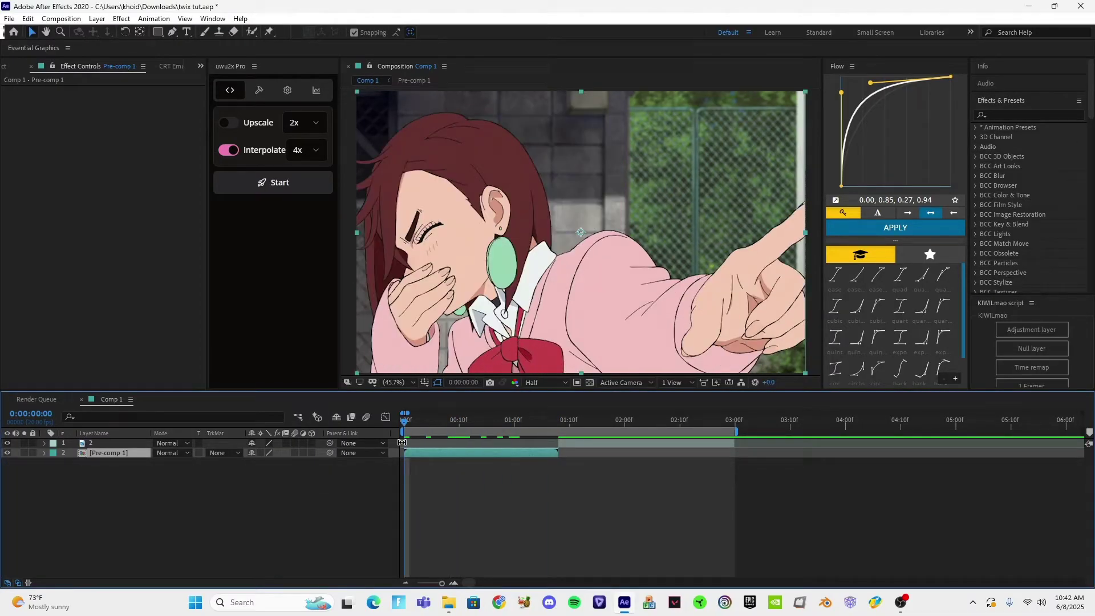
{"action": "left_click", "coordinate": [402, 442]}
- Search the effects for "twix" and apply Twixtor Pro to Pre-comp 1
{"action": "left_click", "coordinate": [279, 453]}
{"action": "left_click", "coordinate": [1012, 111]}
{"action": "type", "text": "twix"}
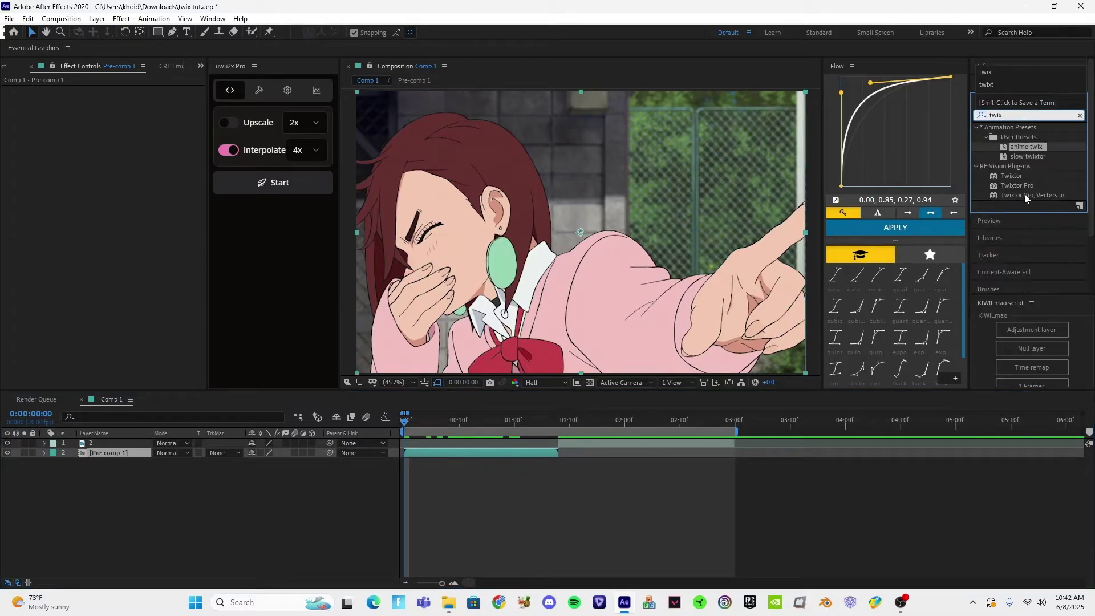
{"action": "left_click", "coordinate": [1025, 184]}
{"action": "left_click_drag", "start_coordinate": [1025, 184], "coordinate": [430, 285]}
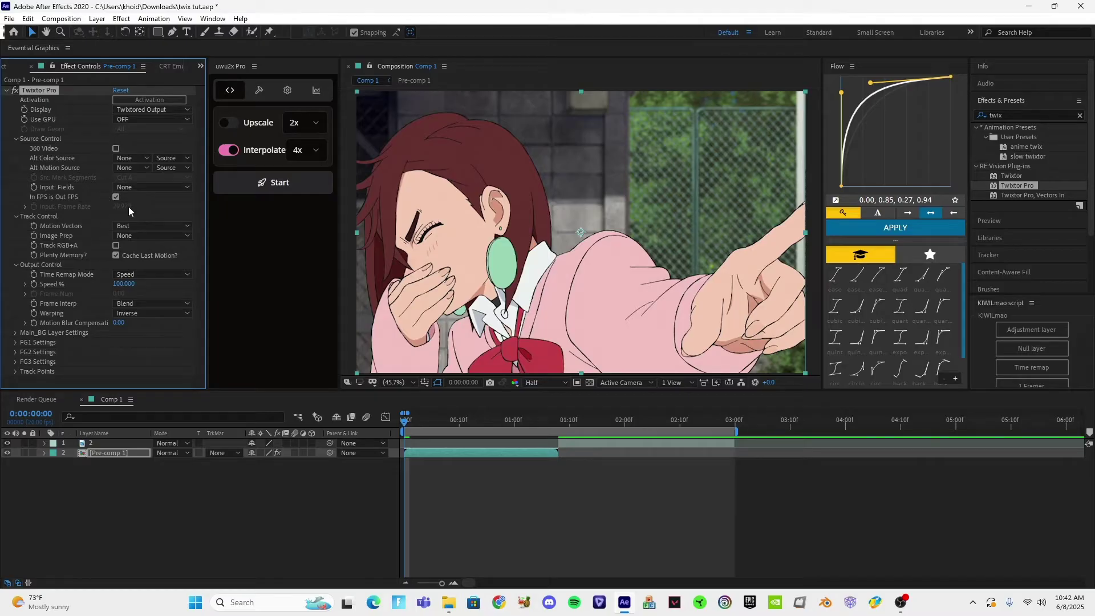
- Turn off In FPS is Out FPS in Twixtor Pro, try an input frame rate of 20 and undo that rate
{"action": "left_click", "coordinate": [116, 197]}
{"action": "type", "text": "20"}
{"action": "key", "text": "Return"}
{"action": "key", "text": "ctrl+z"}
{"action": "left_click_drag", "start_coordinate": [511, 420], "coordinate": [340, 430]}
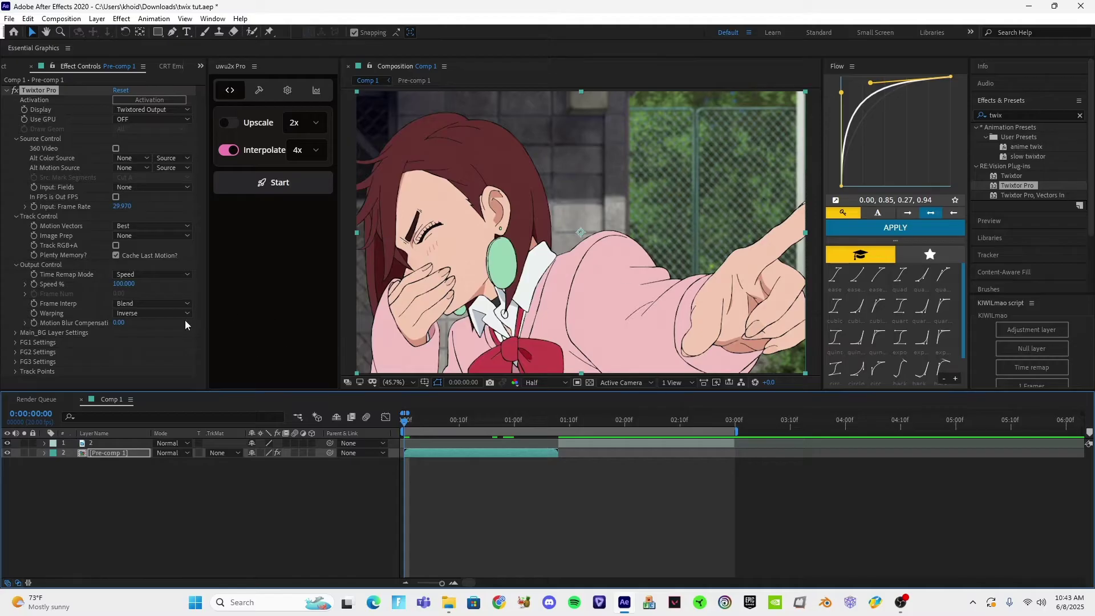
- Set Twixtor Pro's Image Prep to Contrast/Edge Enhance and Frame Interp to Motion Weighted Blend
{"action": "left_click", "coordinate": [140, 236]}
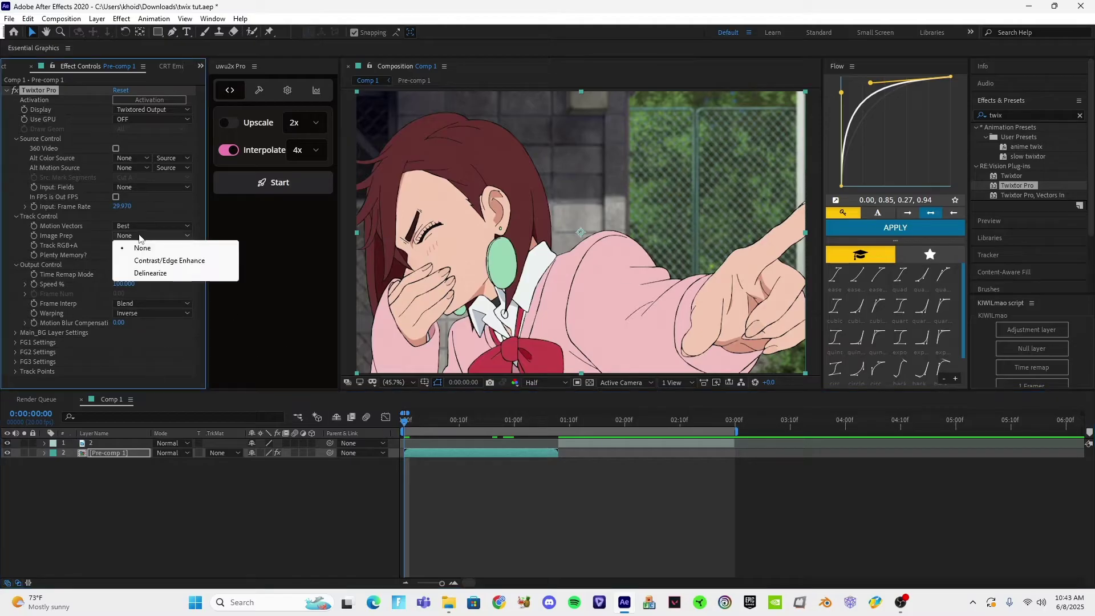
{"action": "left_click", "coordinate": [137, 261]}
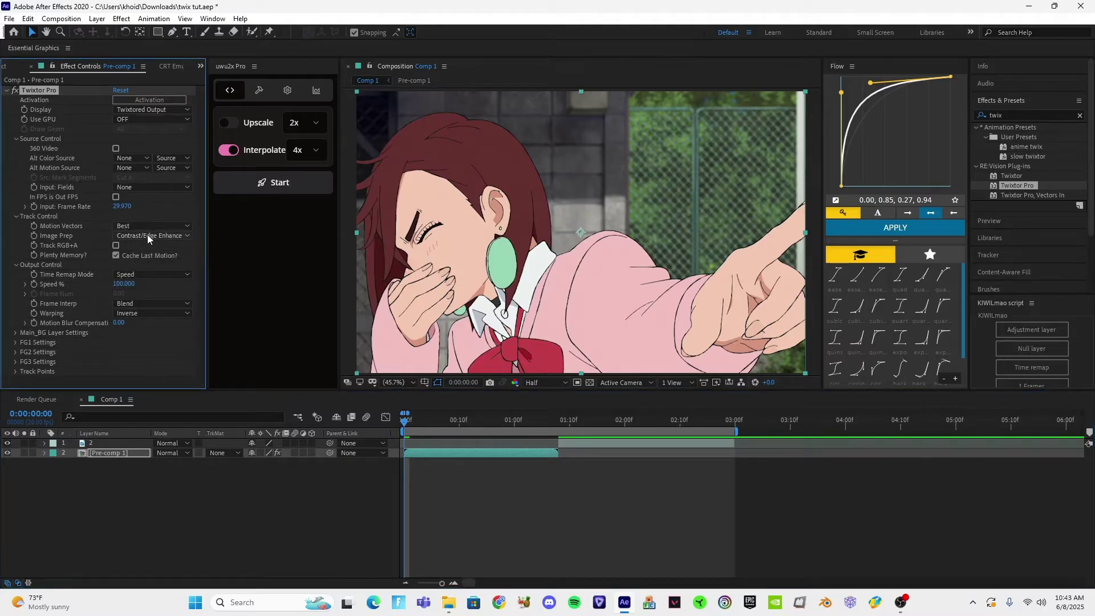
{"action": "left_click", "coordinate": [146, 304]}
{"action": "left_click", "coordinate": [142, 341]}
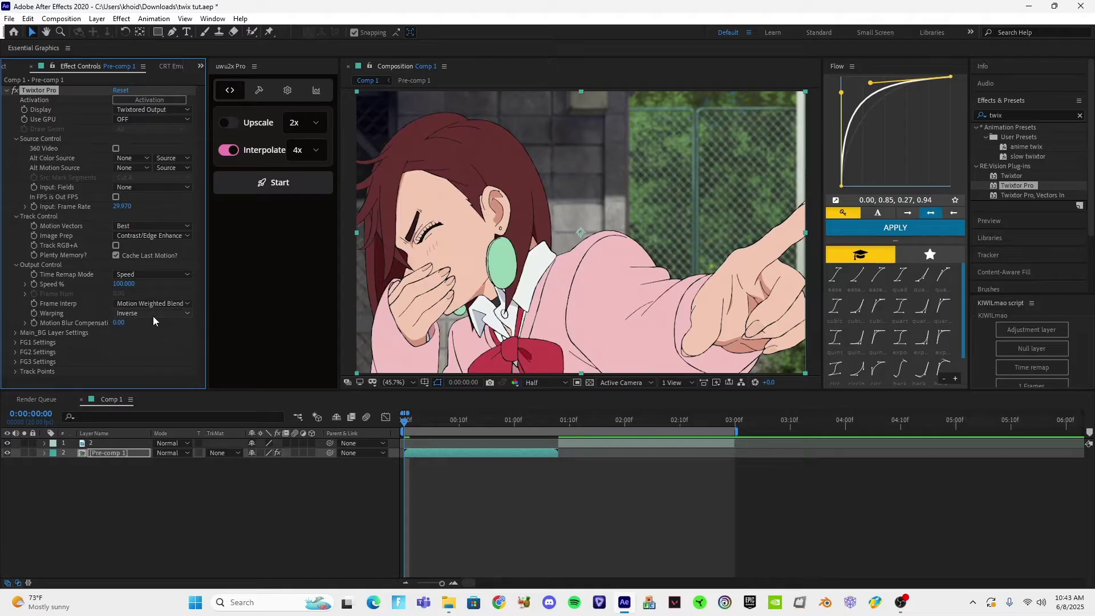
- Set Twixtor Pro's Warping to Forward and the Main_BG Sensitivity to 100
{"action": "left_click", "coordinate": [149, 313]}
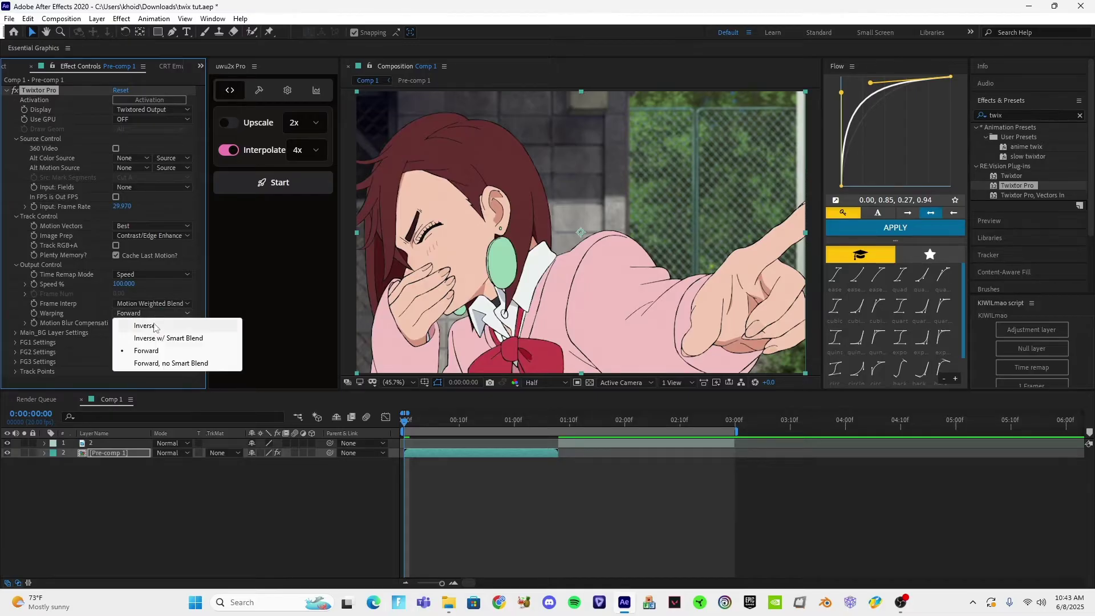
{"action": "left_click", "coordinate": [142, 350]}
{"action": "left_click", "coordinate": [15, 334]}
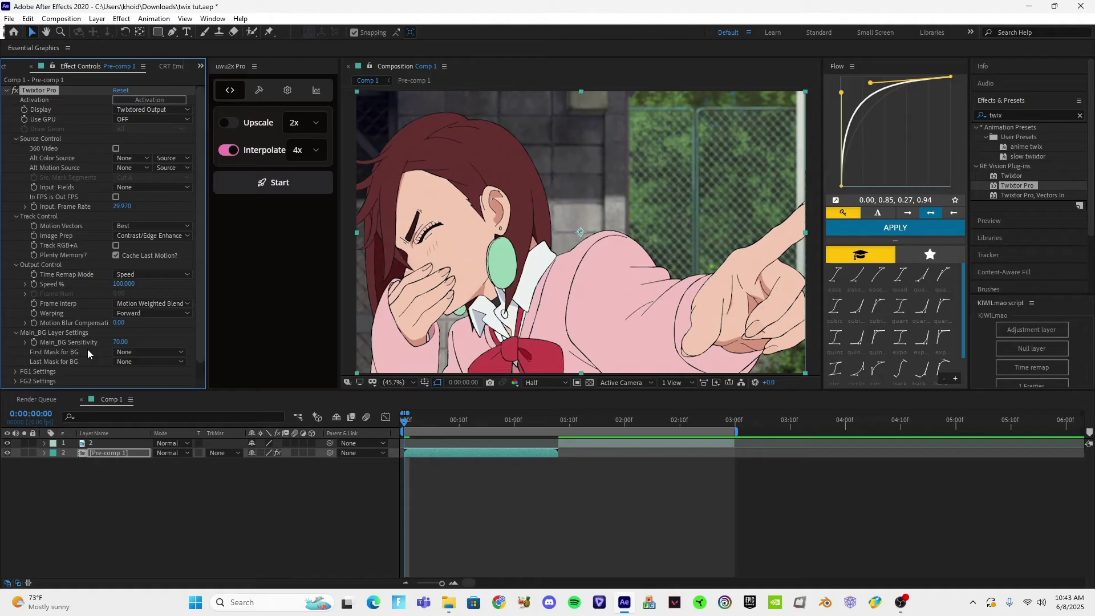
{"action": "left_click", "coordinate": [159, 342]}
- Try Inverse w/ Smart Blend as Twixtor Pro's Warping, switch back to Forward and scrub through the clip
{"action": "left_click", "coordinate": [151, 313]}
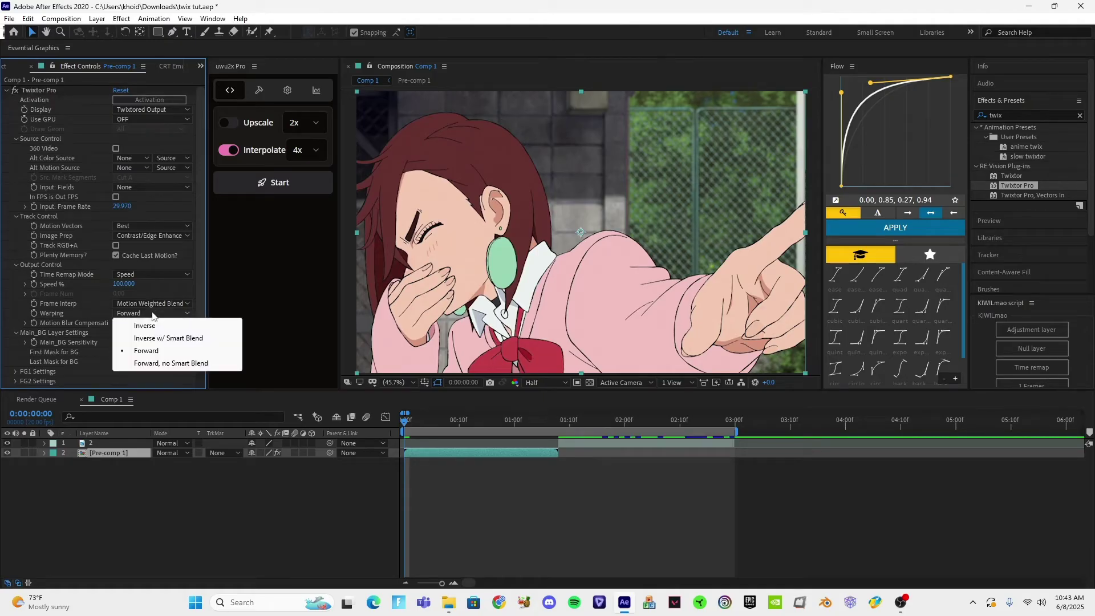
{"action": "left_click", "coordinate": [156, 338]}
{"action": "left_click", "coordinate": [153, 313]}
{"action": "left_click", "coordinate": [152, 350]}
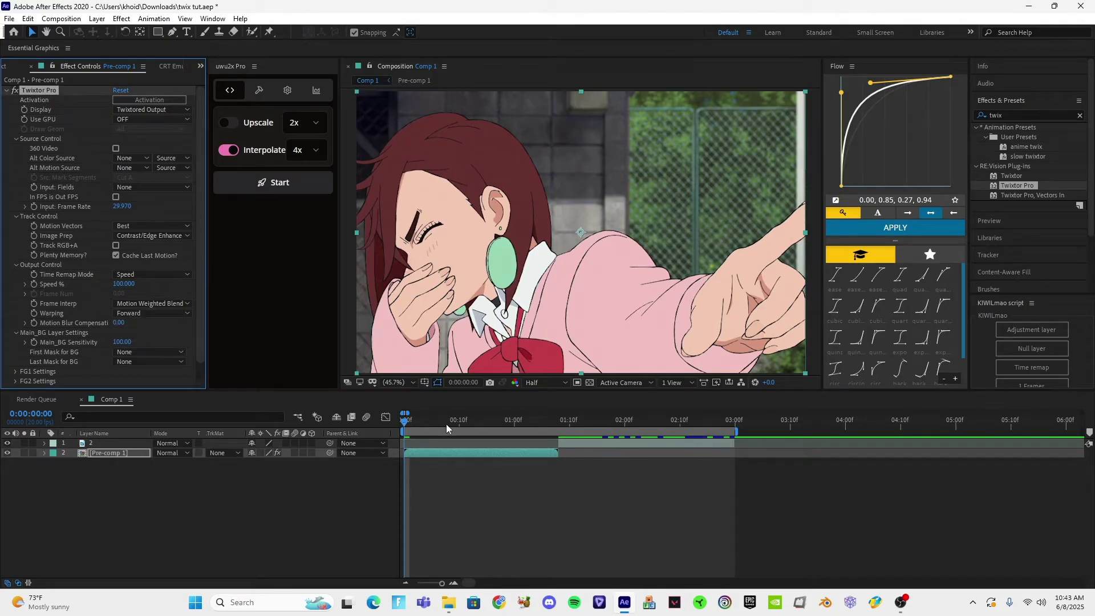
{"action": "left_click_drag", "start_coordinate": [481, 423], "coordinate": [394, 442]}
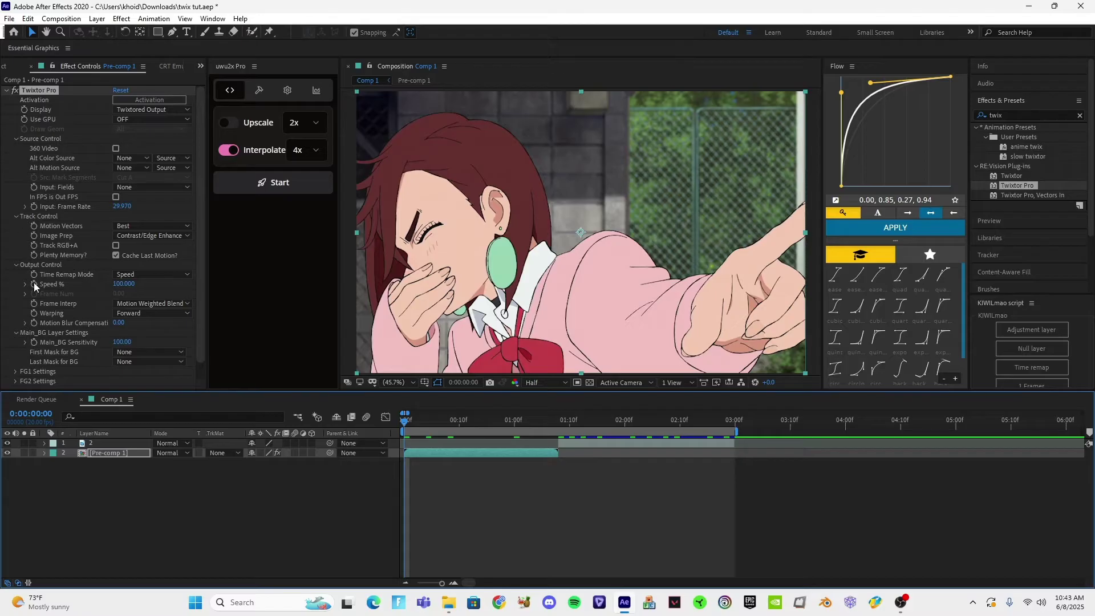
- Set Twixtor Pro's Time Remap Mode to Frame Number and reveal the Frame Num keyframe of 0 at Pre-comp 1's start
{"action": "left_click", "coordinate": [131, 276]}
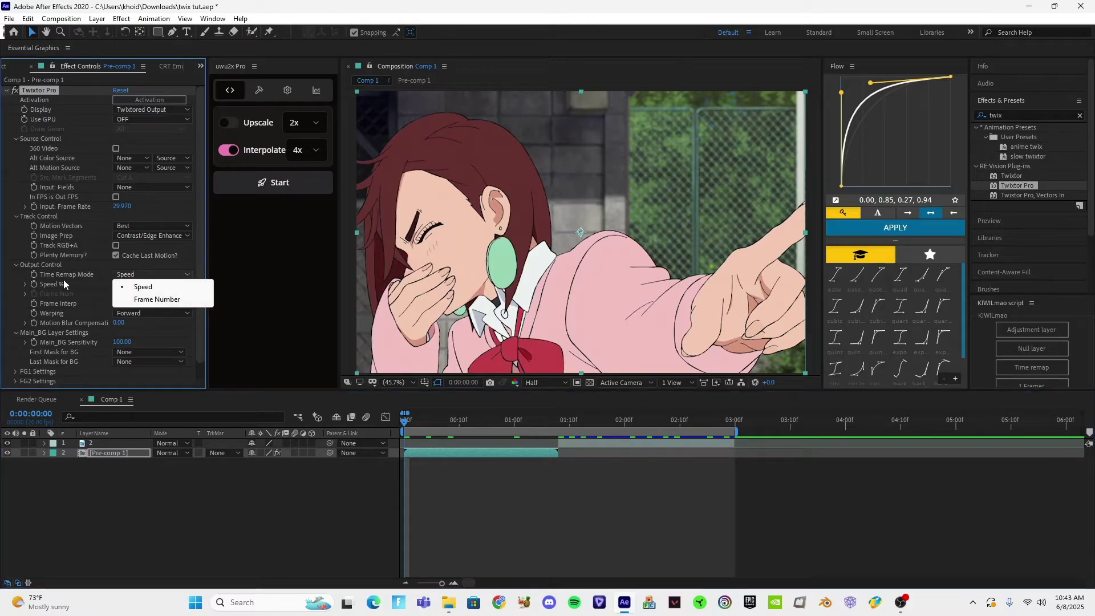
{"action": "left_click", "coordinate": [133, 300]}
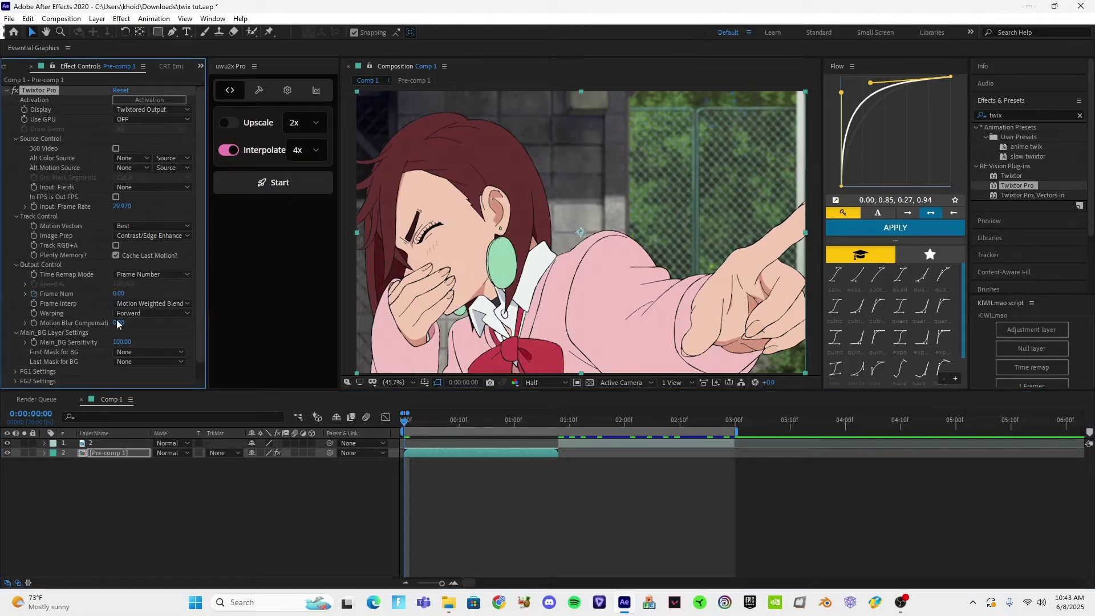
{"action": "left_click_drag", "start_coordinate": [424, 426], "coordinate": [371, 441]}
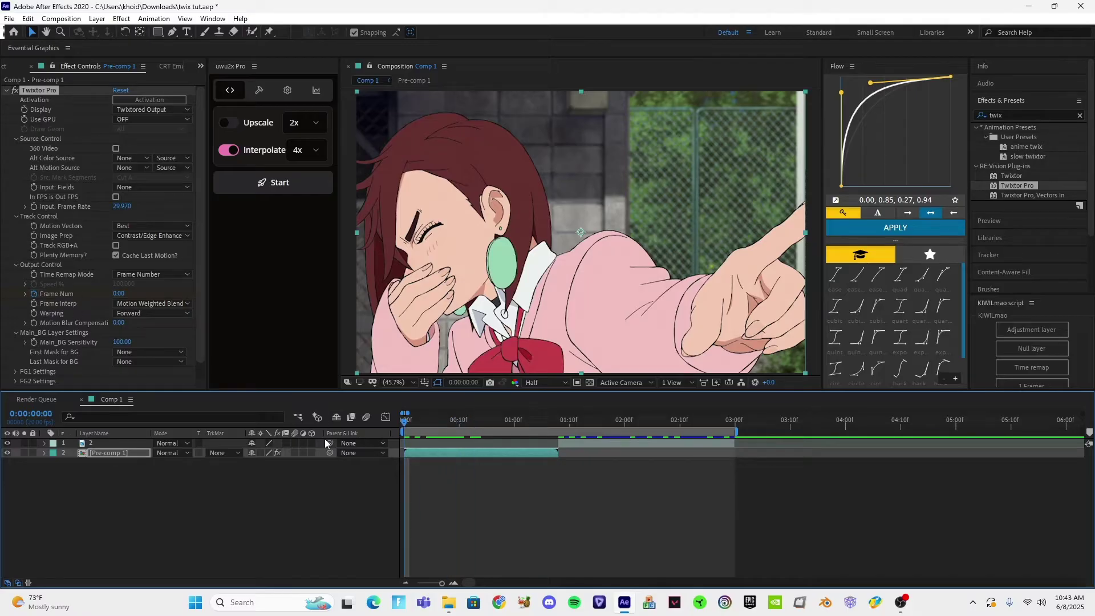
{"action": "key", "text": "u"}
{"action": "left_click", "coordinate": [441, 482]}
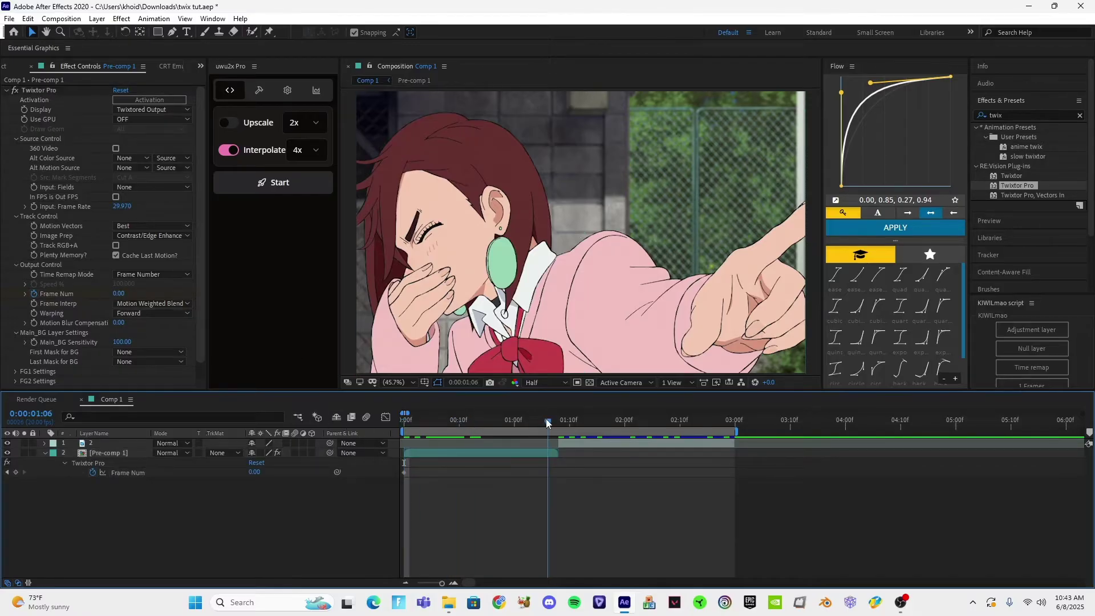
- Keyframe Frame Num at 22 near the end of Pre-comp 1 and scrub through the remapped motion
{"action": "left_click_drag", "start_coordinate": [546, 422], "coordinate": [553, 422]}
{"action": "left_click_drag", "start_coordinate": [254, 472], "coordinate": [265, 470]}
{"action": "left_click", "coordinate": [425, 453]}
{"action": "left_click_drag", "start_coordinate": [444, 423], "coordinate": [525, 432]}
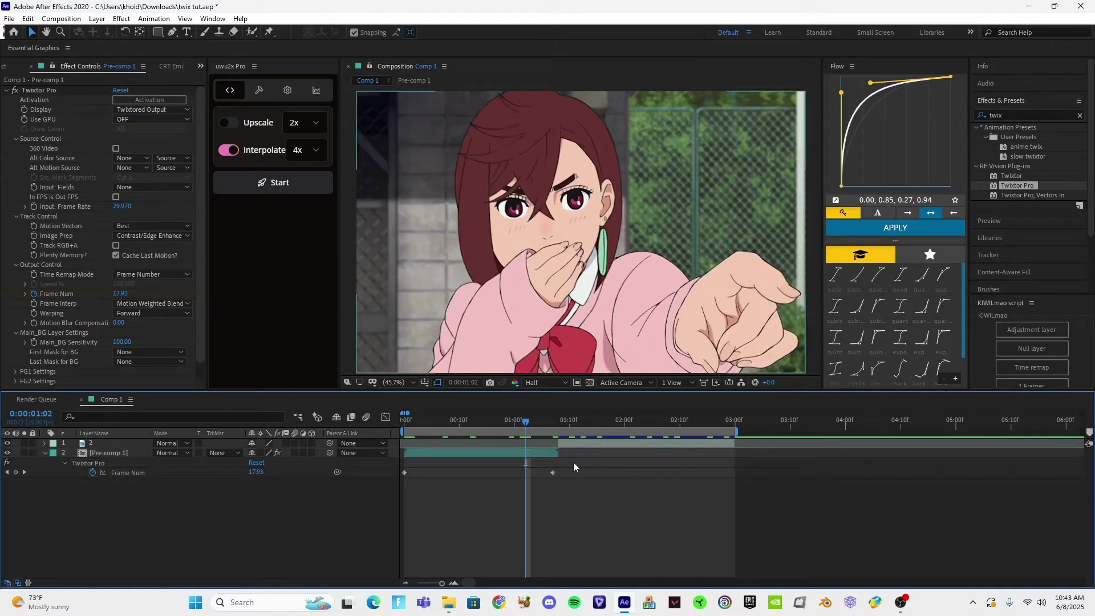
{"action": "mouse_move", "coordinate": [446, 424]}
{"action": "left_mouse_down"}
{"action": "mouse_move", "coordinate": [392, 440]}
{"action": "mouse_move", "coordinate": [457, 438]}
{"action": "mouse_move", "coordinate": [437, 437]}
{"action": "left_mouse_up"}
- Reshape the Frame Num value curve so it rises steeply at the start and flattens out toward the last keyframe
{"action": "key", "text": "shift+F3"}
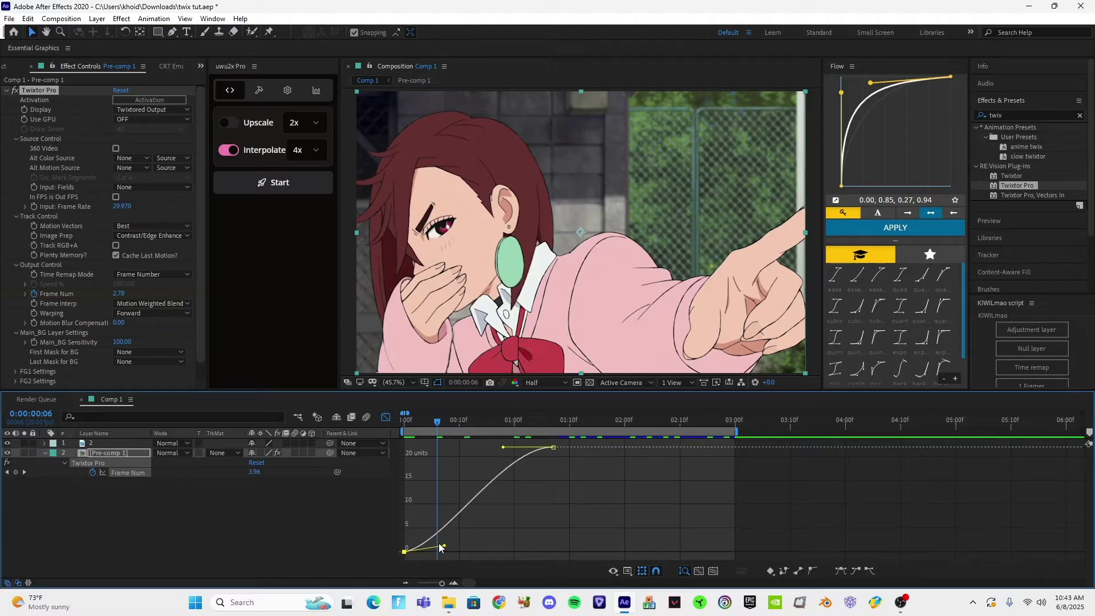
{"action": "left_click_drag", "start_coordinate": [440, 546], "coordinate": [403, 467]}
{"action": "left_click", "coordinate": [427, 425]}
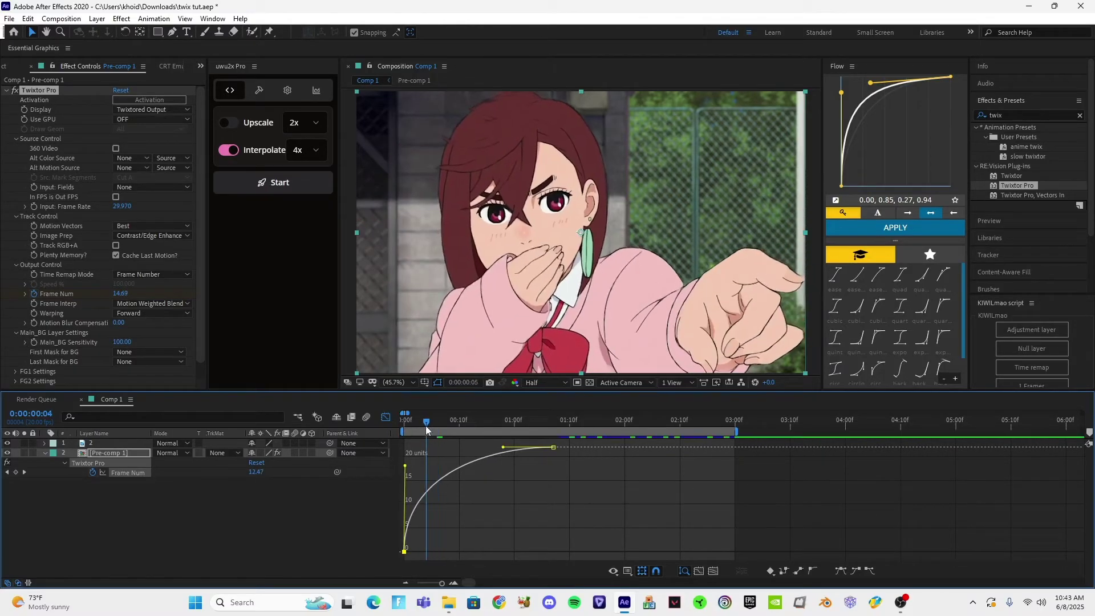
{"action": "left_click_drag", "start_coordinate": [427, 427], "coordinate": [421, 429]}
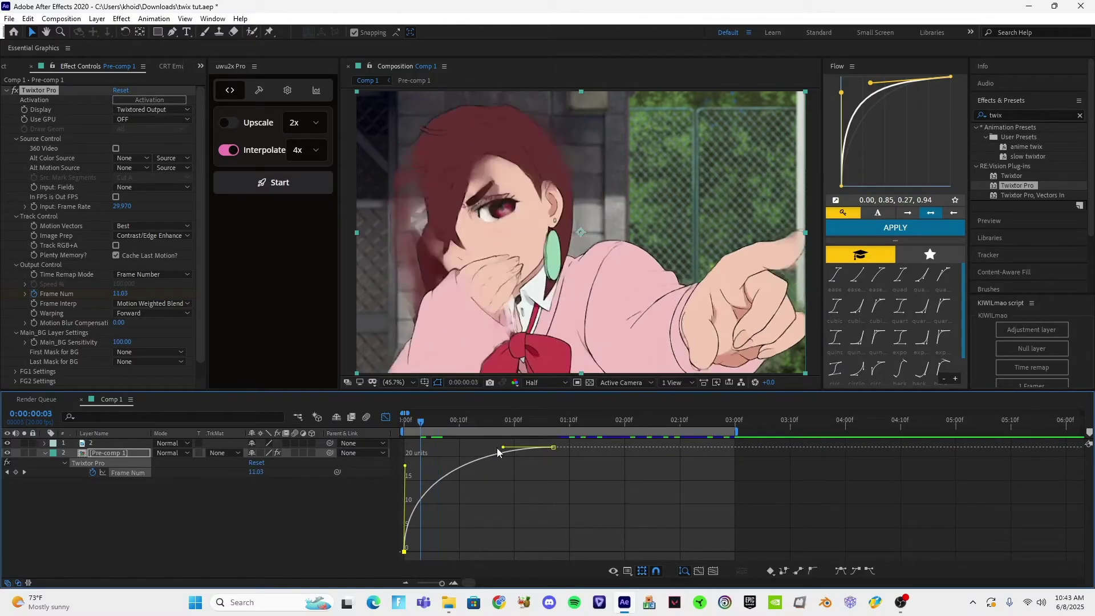
{"action": "left_click", "coordinate": [412, 425]}
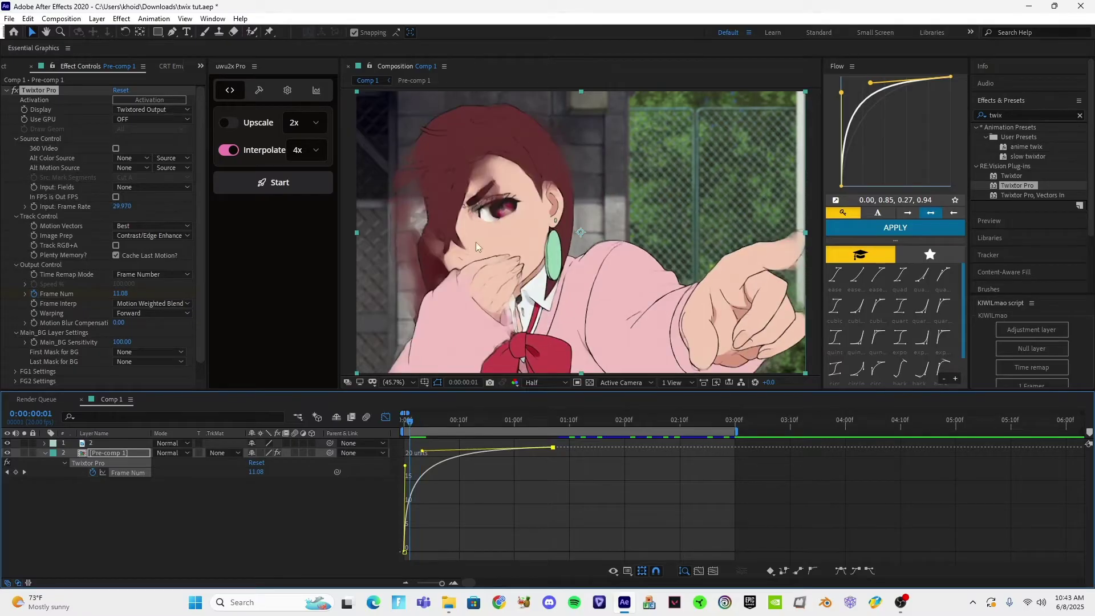
{"action": "left_click_drag", "start_coordinate": [418, 450], "coordinate": [405, 454]}
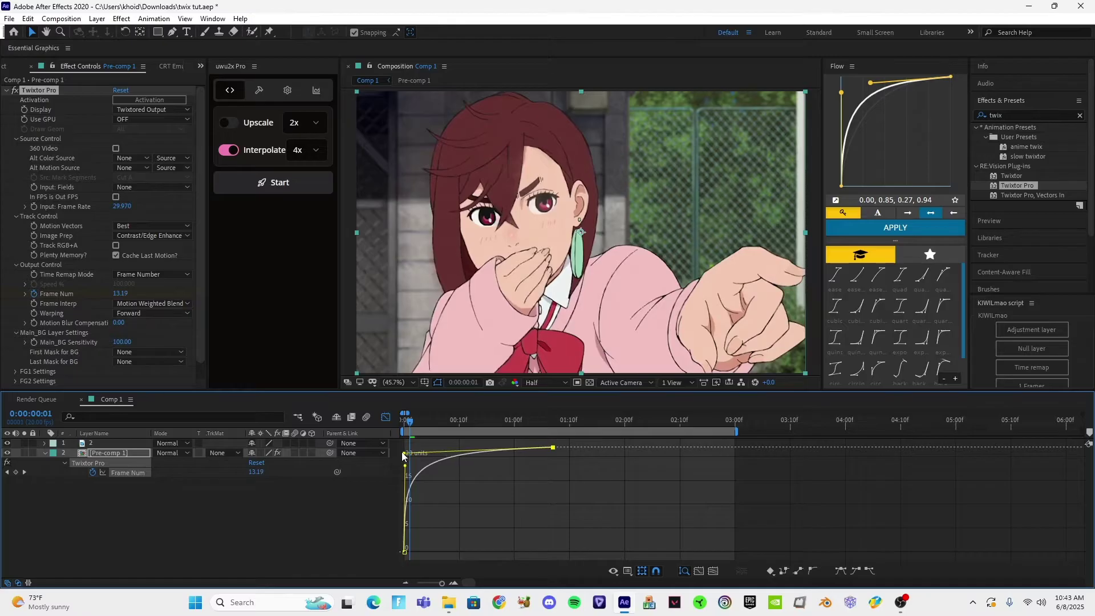
- Preview the eased slow motion of Pre-comp 1, closing the graph and collapsing the layer's keyframes between playbacks
{"action": "key", "text": "space"}
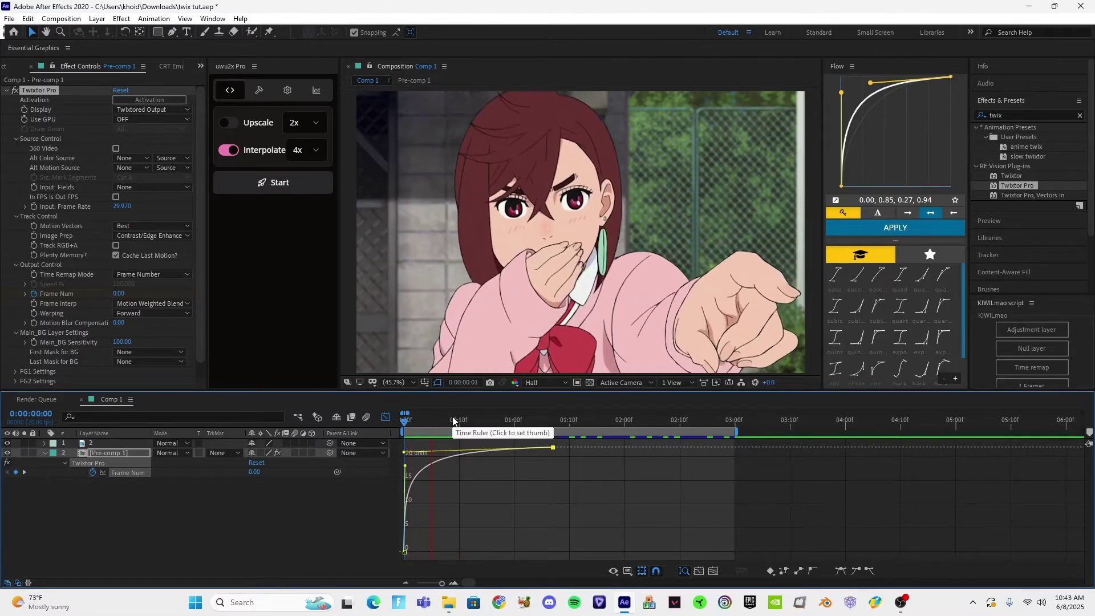
{"action": "key", "text": "space"}
{"action": "left_click", "coordinate": [386, 417]}
{"action": "left_click", "coordinate": [478, 521]}
{"action": "key", "text": "u"}
{"action": "key", "text": "space"}
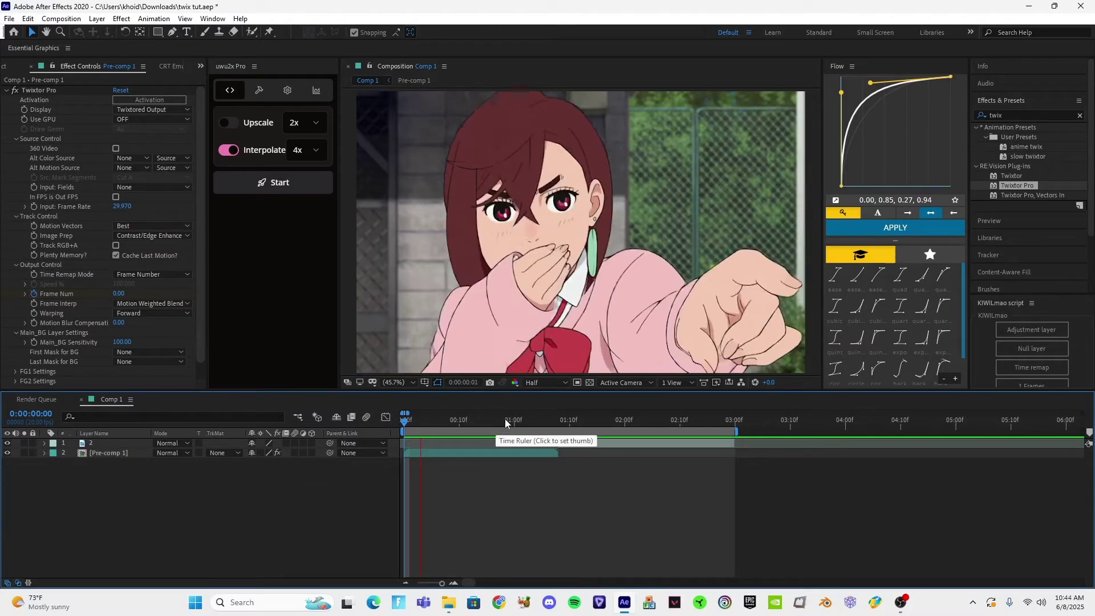
{"action": "key", "text": "space"}
{"action": "key", "text": "space"}
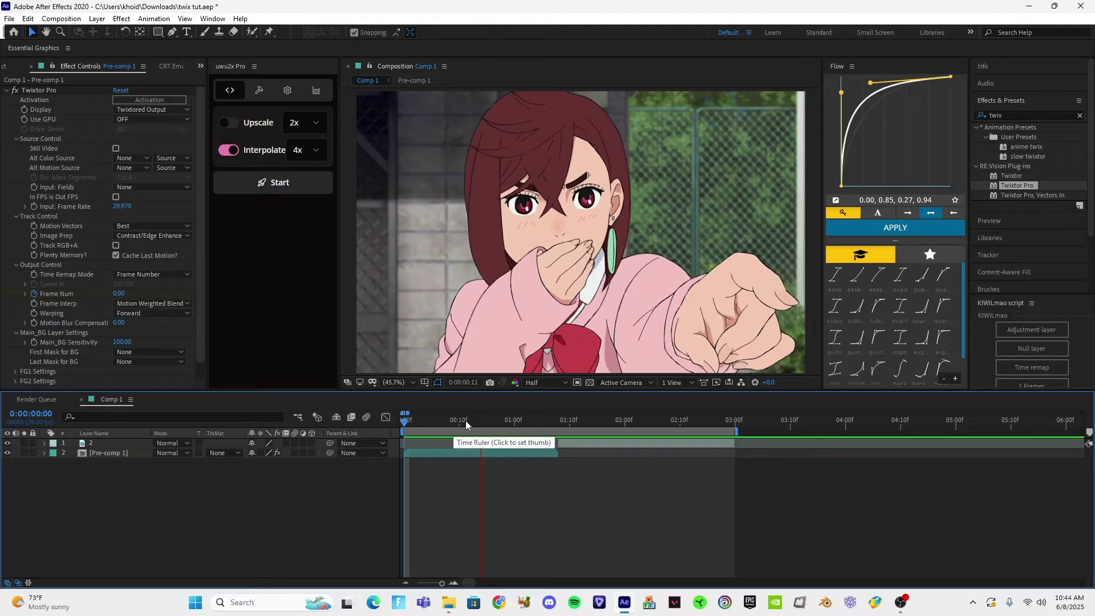
{"action": "key", "text": "space"}
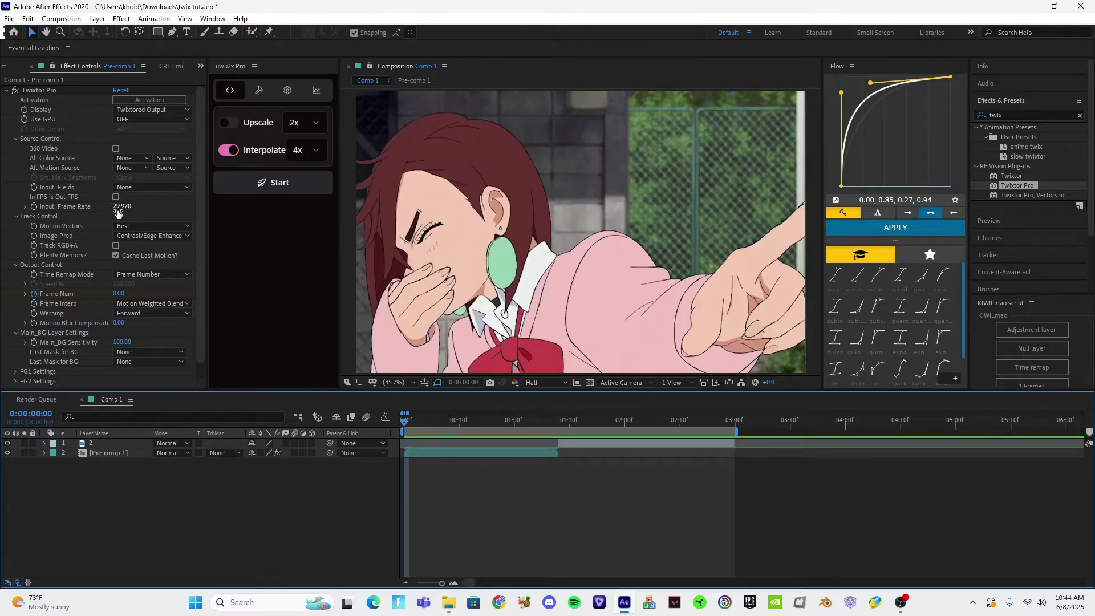
- Try an input frame rate of 20 in Twixtor Pro, preview the clip and undo that rate
{"action": "left_click", "coordinate": [118, 206]}
{"action": "type", "text": "20"}
{"action": "key", "text": "Return"}
{"action": "key", "text": "space"}
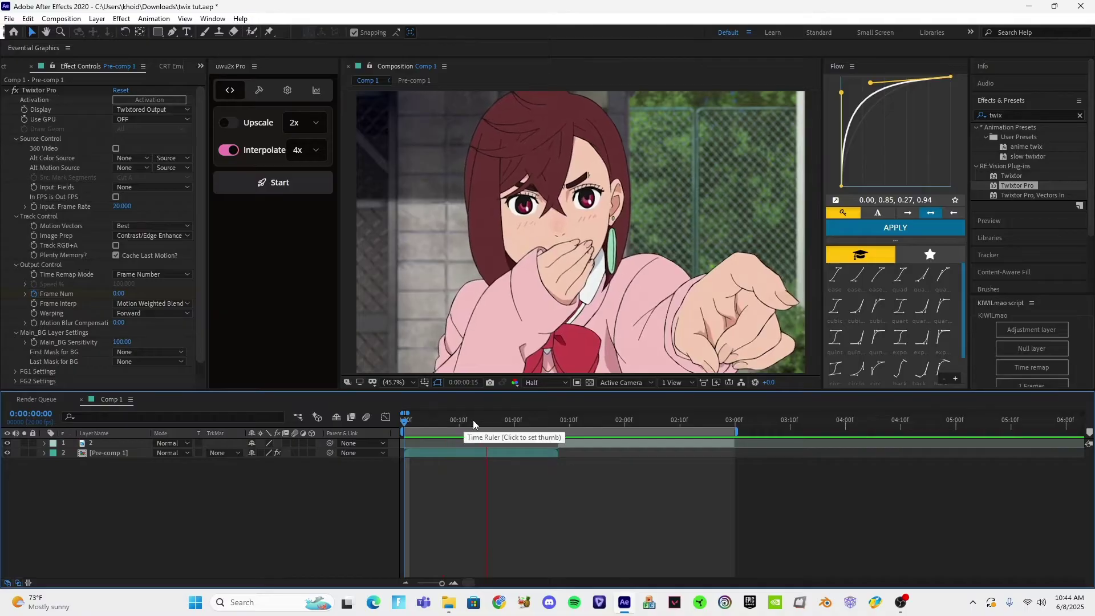
{"action": "left_click", "coordinate": [491, 420]}
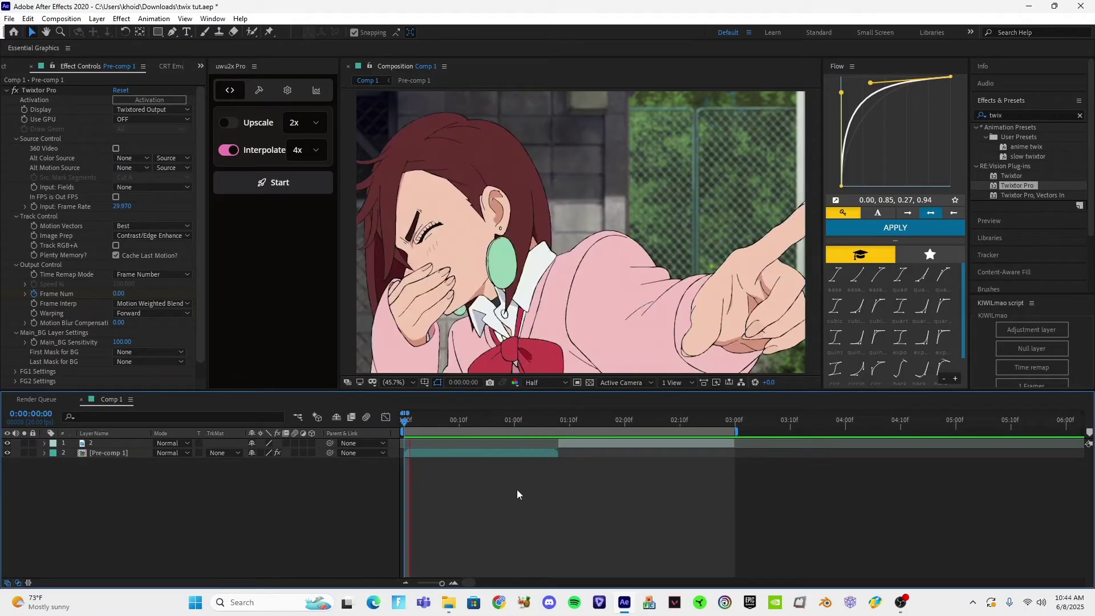
{"action": "key", "text": "space"}
{"action": "left_click", "coordinate": [488, 421]}
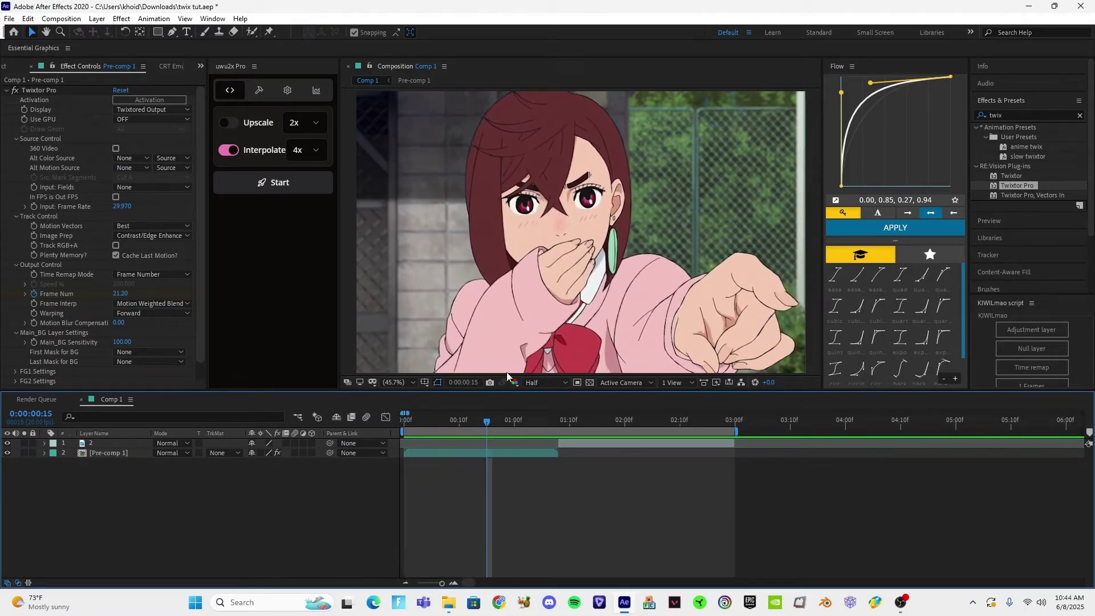
- Try Inverse w/ Smart Blend as the Warping mode, preview Pre-comp 1 from the start and undo the change
{"action": "left_click", "coordinate": [142, 314]}
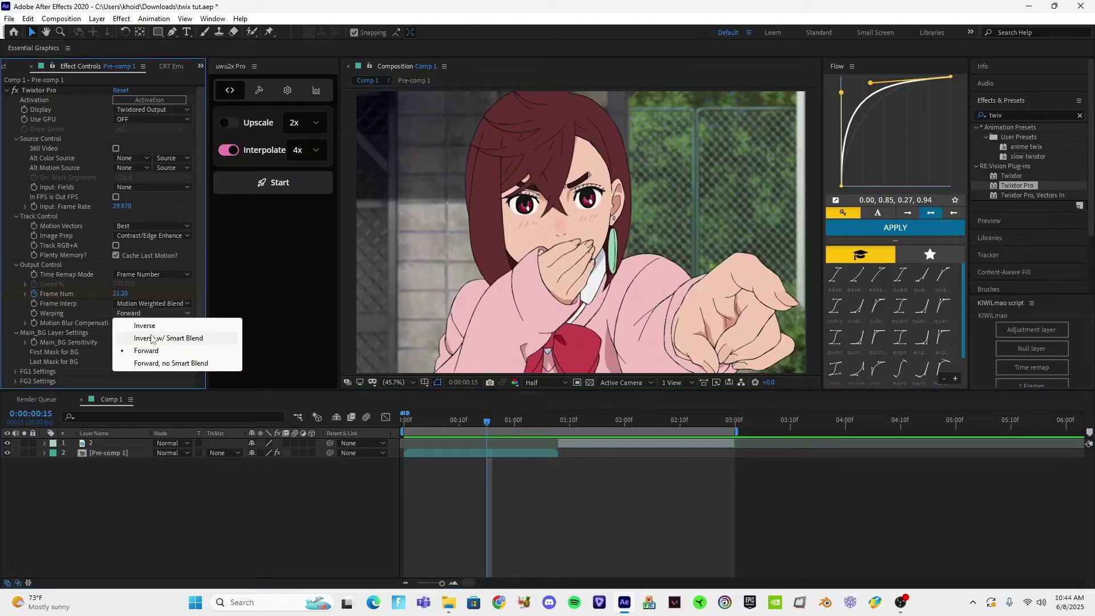
{"action": "left_click", "coordinate": [151, 337]}
{"action": "key", "text": "Home"}
{"action": "left_click", "coordinate": [484, 479]}
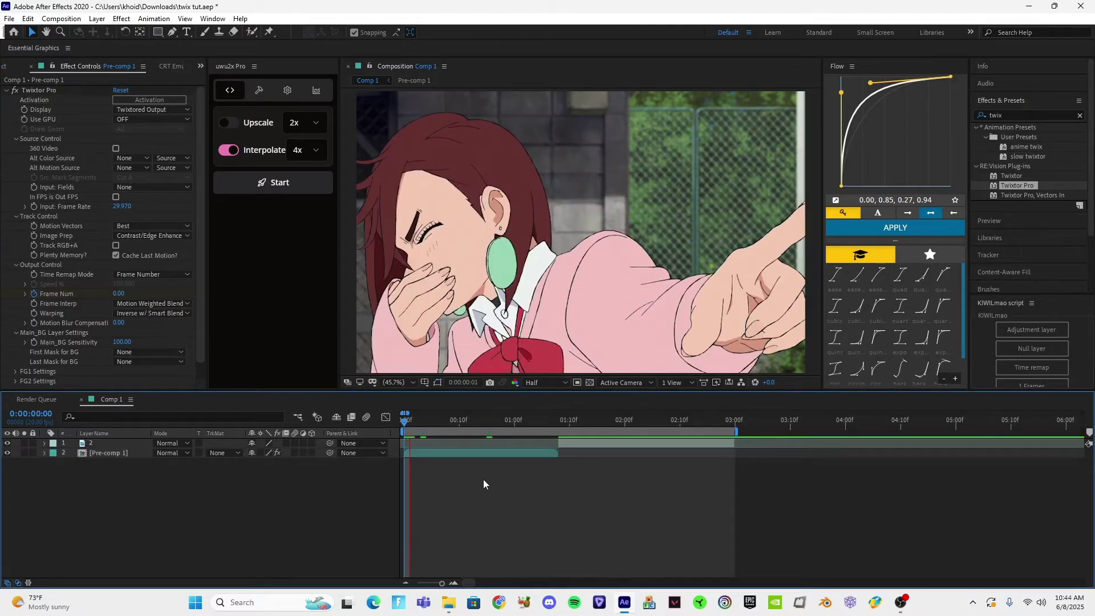
{"action": "key", "text": "space"}
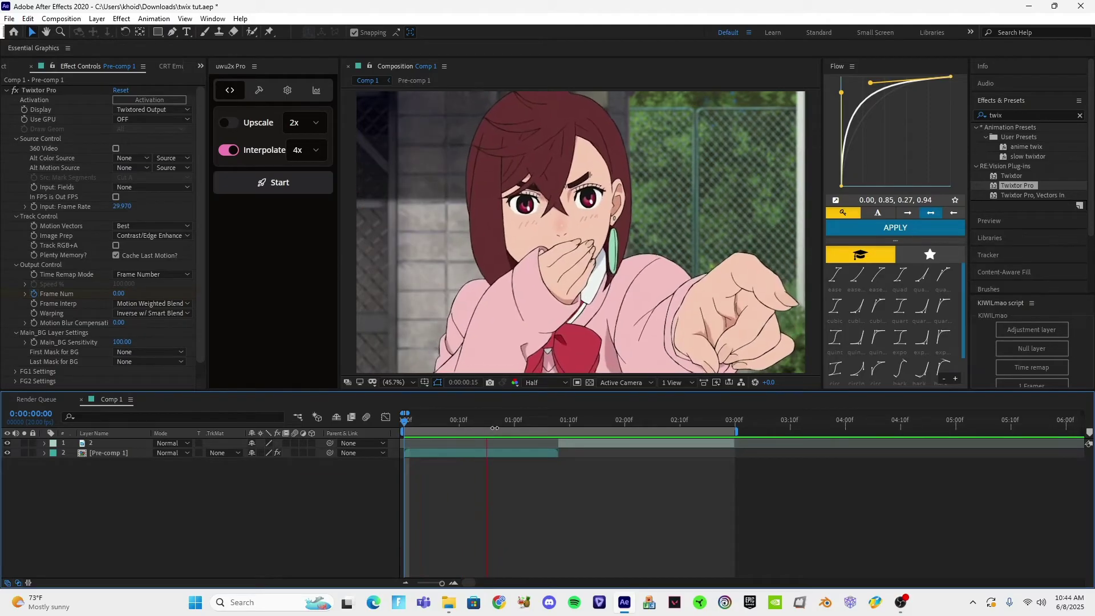
{"action": "left_click_drag", "start_coordinate": [485, 423], "coordinate": [403, 433]}
{"action": "key", "text": "ctrl+z"}
{"action": "key", "text": "ctrl+z"}
- Go to the start of clip 2 at 0:00:01:08 and enable time remapping on it
{"action": "left_click_drag", "start_coordinate": [504, 432], "coordinate": [555, 441]}
{"action": "left_click", "coordinate": [572, 445]}
{"action": "left_click", "coordinate": [559, 423]}
{"action": "left_click", "coordinate": [638, 462]}
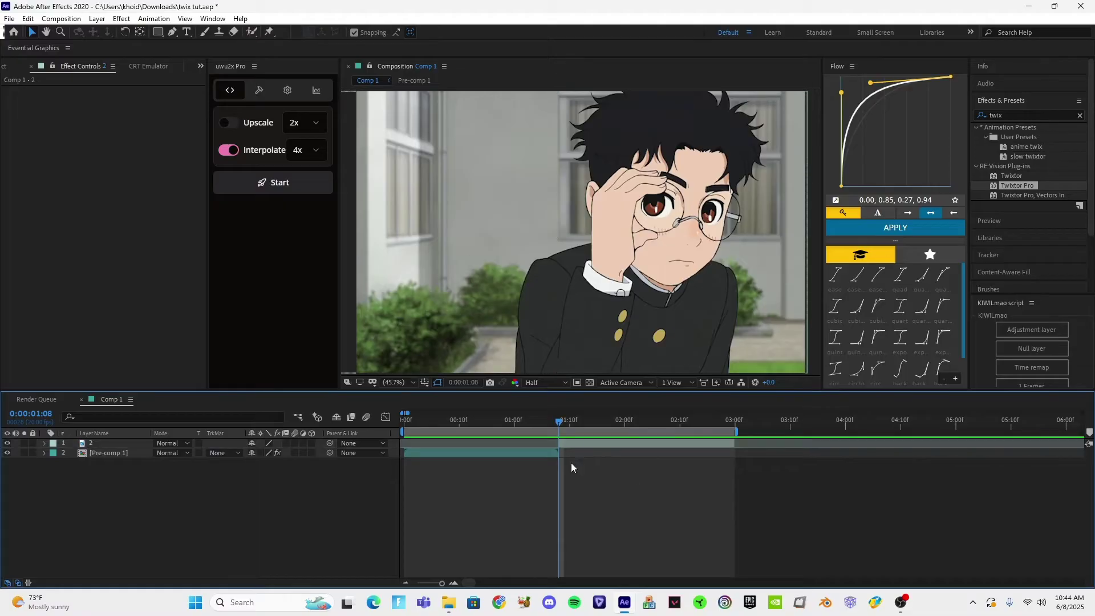
{"action": "left_click", "coordinate": [572, 445]}
{"action": "key", "text": "ctrl+alt+t"}
- Keyframe clip 2's Time Remap on each frame where the drawing changes, from 0:00:01:08 onward, skipping duplicate frames
{"action": "left_click", "coordinate": [16, 453]}
{"action": "key", "text": "Page_Down"}
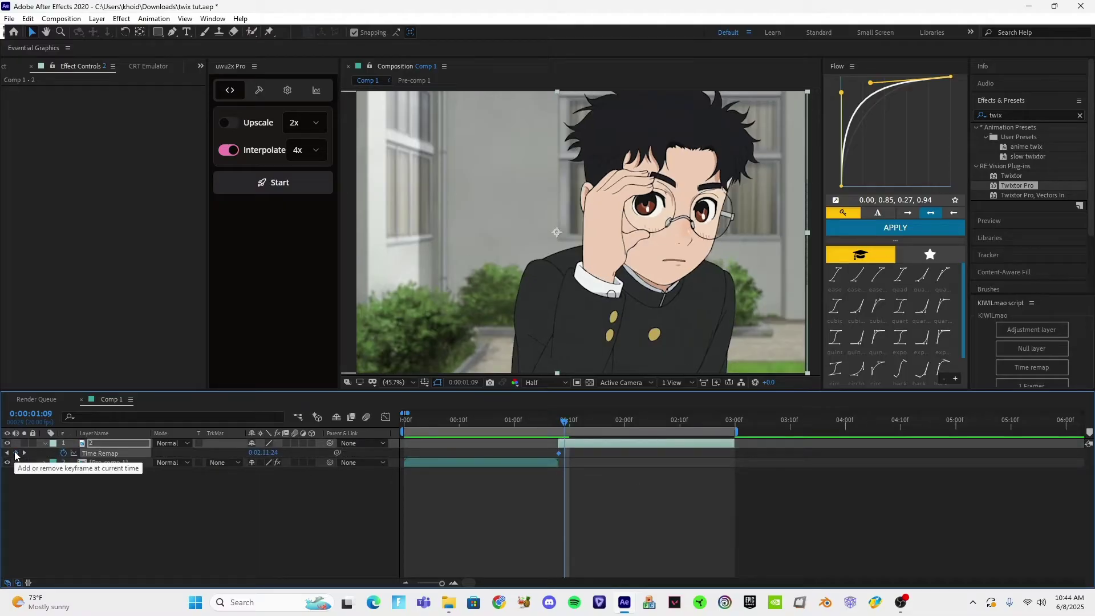
{"action": "key", "text": "Page_Down"}
{"action": "key", "text": "Page_Up"}
{"action": "key", "text": "Page_Up"}
{"action": "key", "text": "Page_Down"}
{"action": "left_click", "coordinate": [15, 453]}
{"action": "key", "text": "Page_Down"}
{"action": "key", "text": "Page_Down"}
{"action": "left_click", "coordinate": [15, 453]}
{"action": "key", "text": "Page_Down"}
{"action": "key", "text": "Page_Down"}
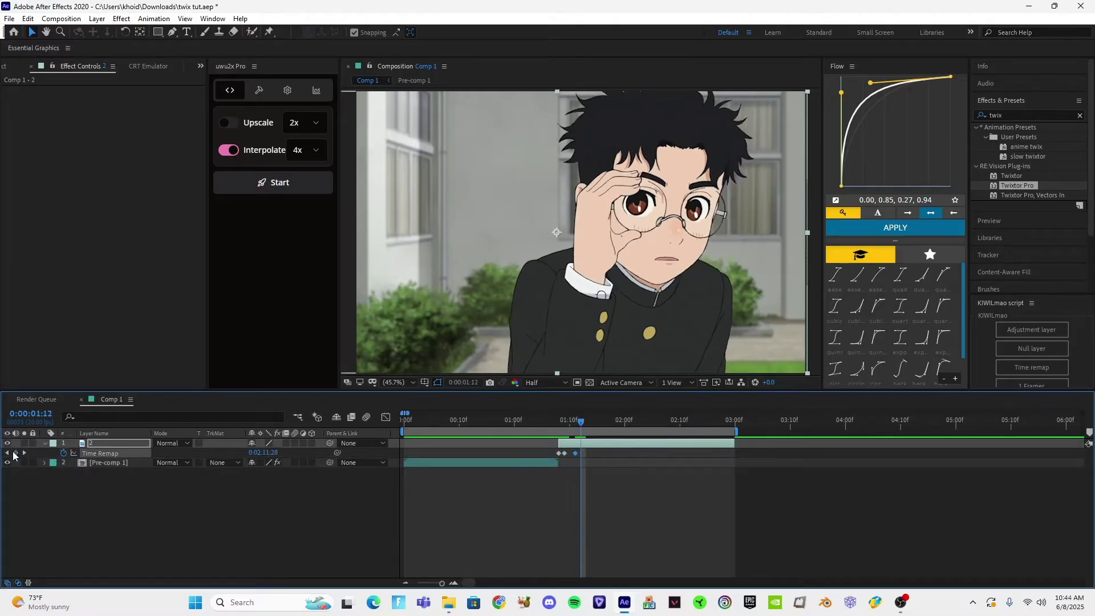
{"action": "left_click", "coordinate": [15, 453]}
{"action": "key", "text": "Page_Down"}
{"action": "key", "text": "Page_Down"}
{"action": "key", "text": "Page_Down"}
{"action": "key", "text": "Page_Down"}
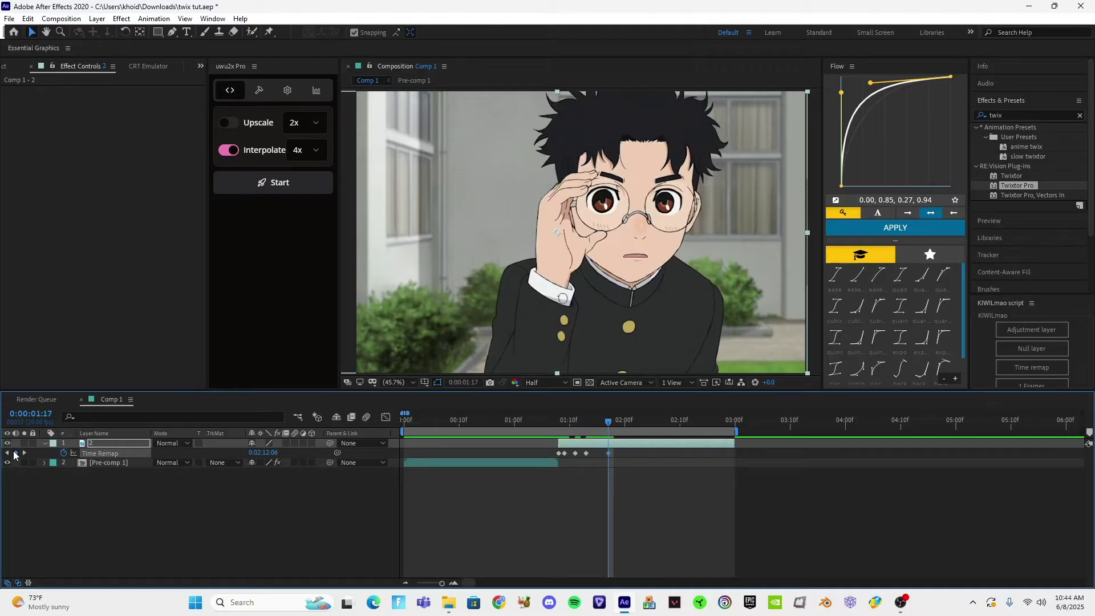
{"action": "left_click", "coordinate": [16, 452]}
{"action": "key", "text": "Page_Down"}
{"action": "key", "text": "Page_Down"}
{"action": "left_click", "coordinate": [16, 453]}
{"action": "key", "text": "Page_Down"}
{"action": "key", "text": "Page_Down"}
{"action": "left_click", "coordinate": [16, 453]}
{"action": "key", "text": "Page_Down"}
{"action": "key", "text": "Page_Down"}
{"action": "key", "text": "Page_Down"}
{"action": "key", "text": "Page_Down"}
{"action": "key", "text": "Page_Down"}
{"action": "key", "text": "Page_Down"}
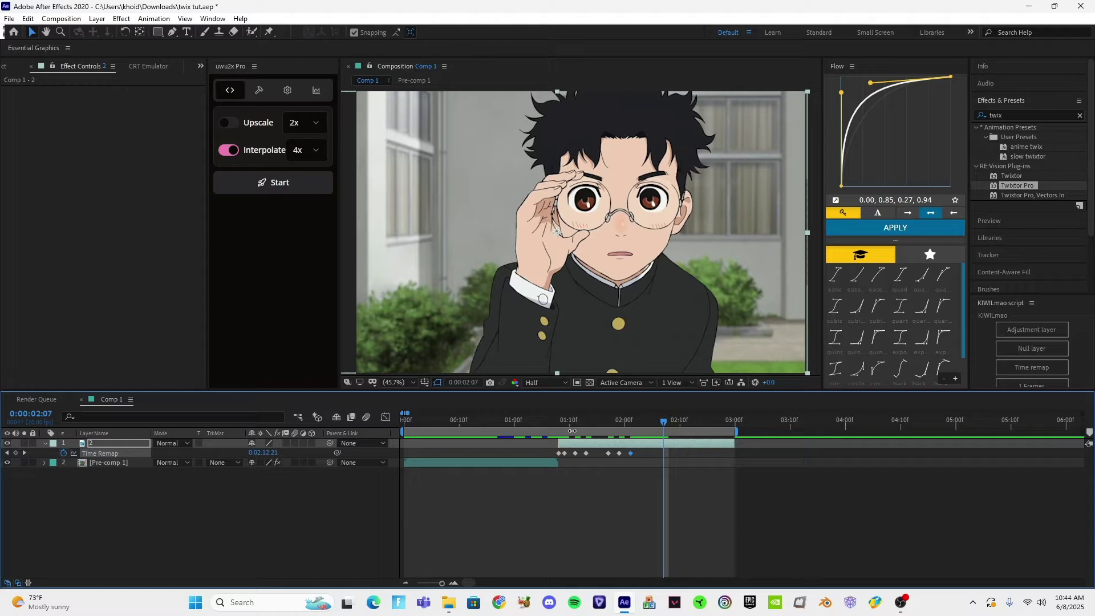
- Split clip 2 just after its last Time Remap keyframe and delete the remainder
{"action": "left_click", "coordinate": [636, 421]}
{"action": "key", "text": "ctrl+shift+d"}
{"action": "key", "text": "Delete"}
- Select all of clip 2's Time Remap keyframes and space them one frame apart with the uwu2x Pro tool
{"action": "left_click", "coordinate": [586, 421]}
{"action": "left_click_drag", "start_coordinate": [663, 448], "coordinate": [531, 458]}
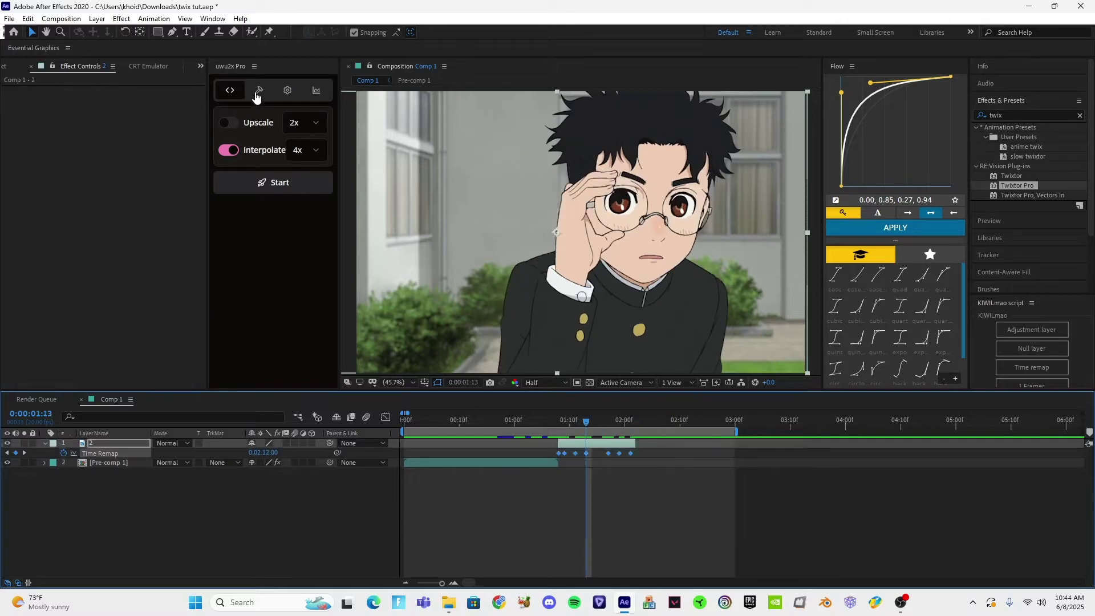
{"action": "left_click", "coordinate": [258, 93]}
{"action": "left_click", "coordinate": [270, 128]}
- Trim clip 2 to end right after its last compacted keyframe and return to its start at 0:00:01:08
{"action": "left_click", "coordinate": [603, 423]}
{"action": "key", "text": "ctrl+shift+d"}
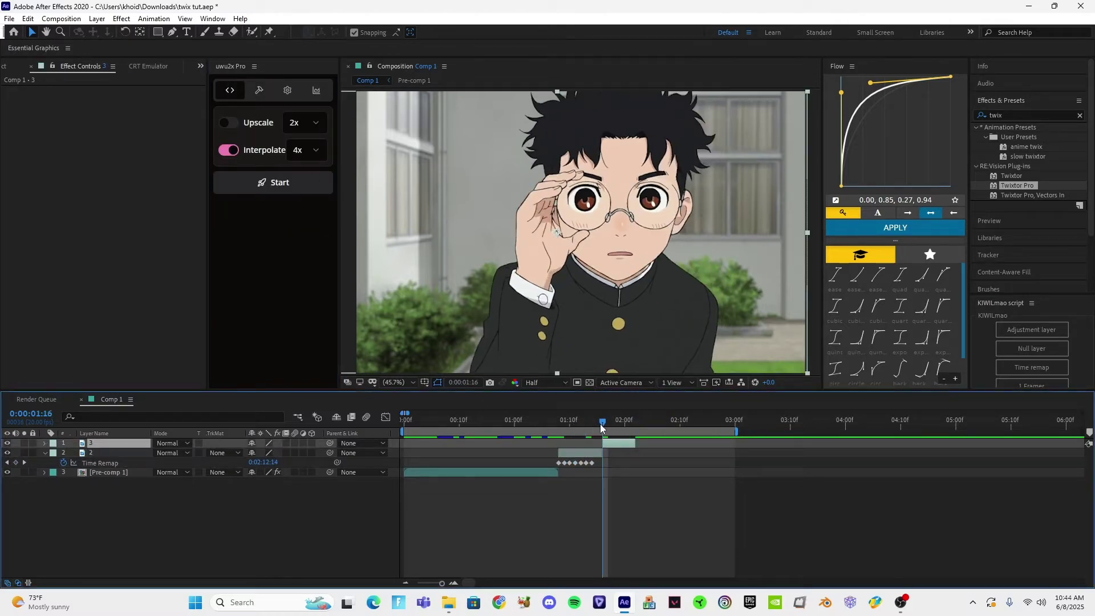
{"action": "key", "text": "Delete"}
{"action": "left_click_drag", "start_coordinate": [603, 442], "coordinate": [599, 435]}
{"action": "left_click", "coordinate": [559, 423]}
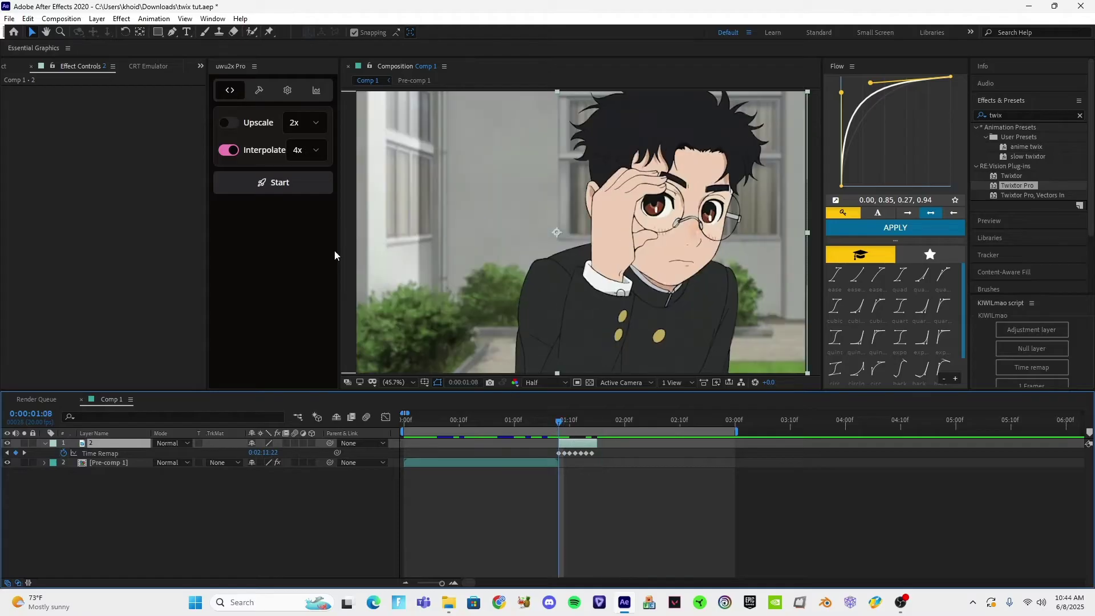
- Run the 4x uwu2x Pro interpolation on clip 2 and go to the end of the interpolated frames
{"action": "left_click", "coordinate": [260, 184]}
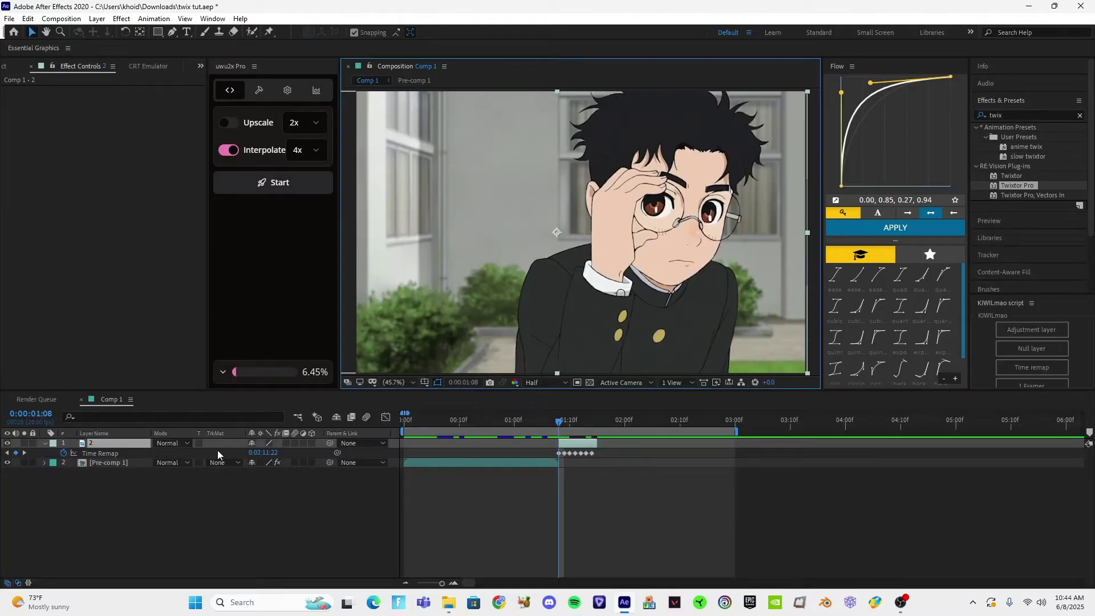
{"action": "left_click", "coordinate": [644, 475]}
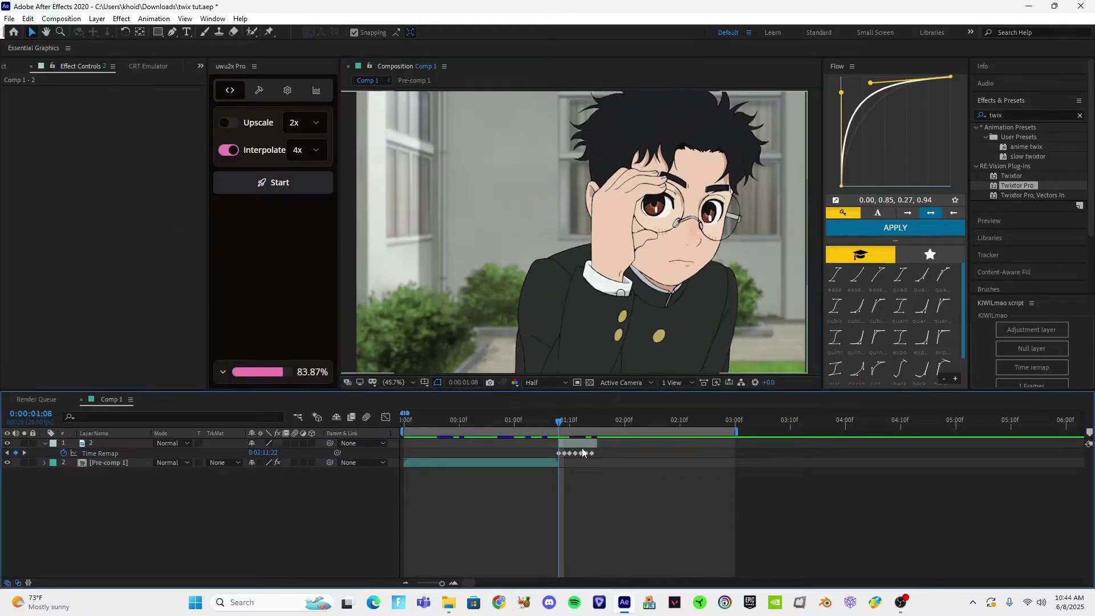
{"action": "left_click", "coordinate": [727, 423]}
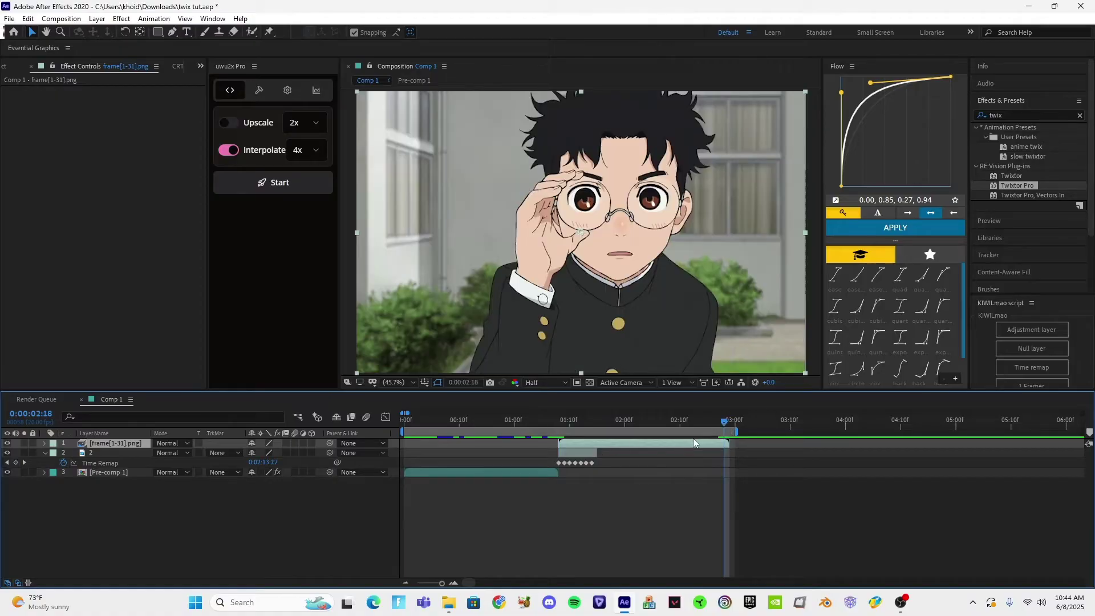
- Pre-compose the interpolated frame sequence together with clip 2 as Pre-comp 2
{"action": "left_click", "coordinate": [583, 453], "text": "shift"}
{"action": "key", "text": "ctrl+shift+c"}
{"action": "left_click", "coordinate": [488, 372]}
{"action": "left_click", "coordinate": [687, 485]}
- Enable time remapping on Pre-comp 2, then split it at about 0:00:03:00 and delete the excess
{"action": "mouse_move", "coordinate": [722, 422]}
{"action": "left_mouse_down"}
{"action": "mouse_move", "coordinate": [560, 443]}
{"action": "mouse_move", "coordinate": [724, 441]}
{"action": "mouse_move", "coordinate": [724, 420]}
{"action": "mouse_move", "coordinate": [564, 445]}
{"action": "mouse_move", "coordinate": [722, 444]}
{"action": "mouse_move", "coordinate": [681, 444]}
{"action": "mouse_move", "coordinate": [707, 429]}
{"action": "left_mouse_up"}
{"action": "key", "text": "ctrl+alt+t"}
{"action": "left_click", "coordinate": [736, 424]}
{"action": "key", "text": "ctrl+shift+d"}
{"action": "key", "text": "Delete"}
- Copy the Twixtor Pro effect from Pre-comp 1 and paste it onto Pre-comp 2 at 0:00:01:08
{"action": "left_click", "coordinate": [702, 443]}
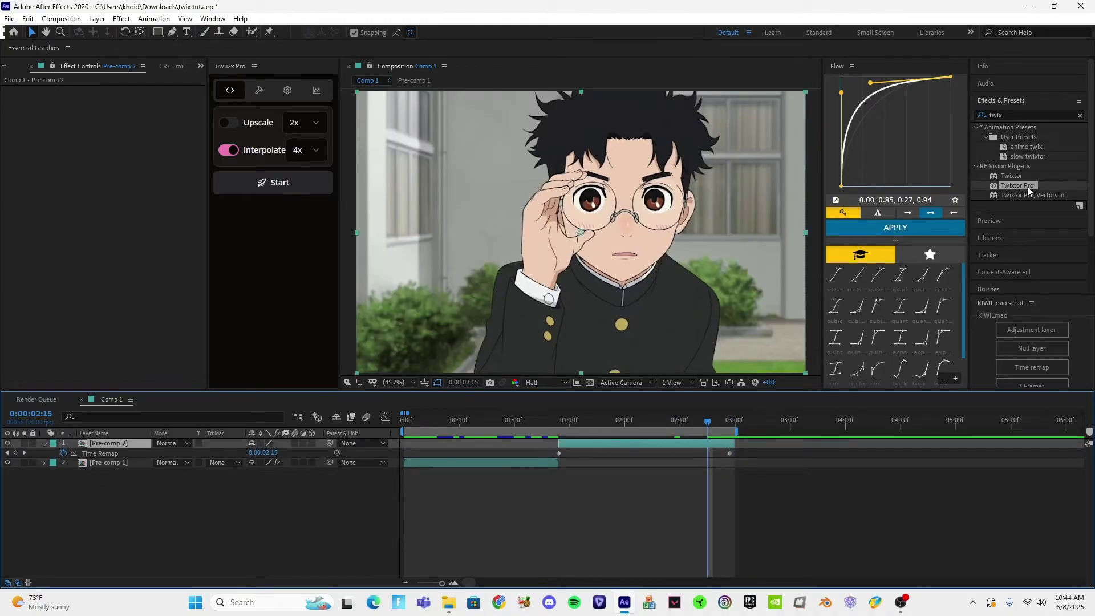
{"action": "left_click", "coordinate": [520, 462]}
{"action": "left_click", "coordinate": [59, 95]}
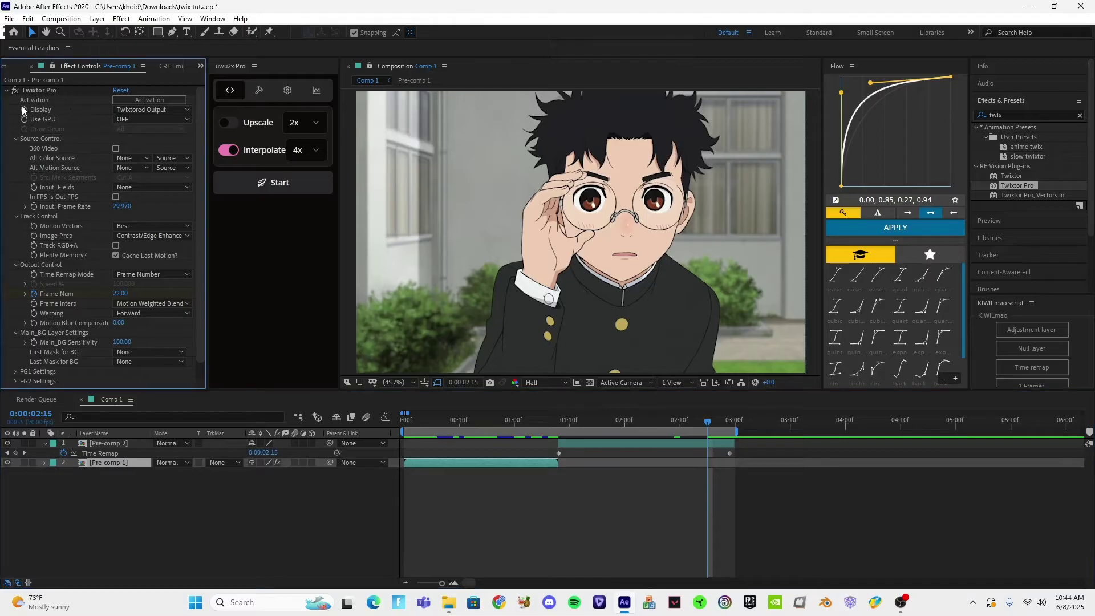
{"action": "left_click_drag", "start_coordinate": [561, 424], "coordinate": [559, 425]}
{"action": "left_click", "coordinate": [565, 443]}
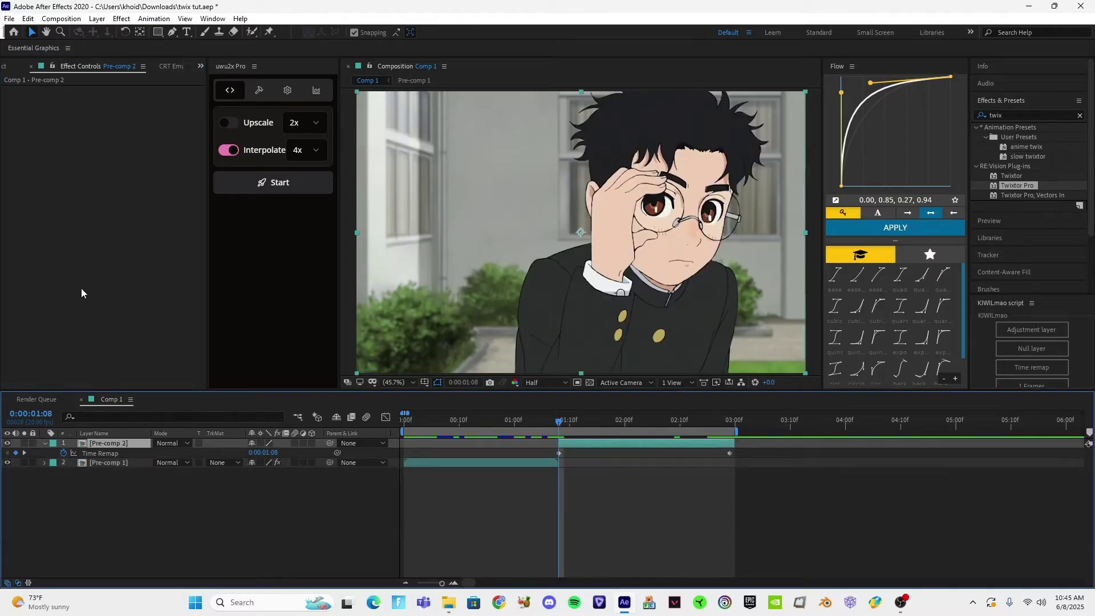
{"action": "key", "text": "ctrl+v"}
- Keyframe Pre-comp 2's Twixtor Pro Frame Num at 0 at 0:00:01:08 and at 27 at 0:00:02:19
{"action": "left_click", "coordinate": [33, 295]}
{"action": "key", "text": "u"}
{"action": "left_click", "coordinate": [685, 457]}
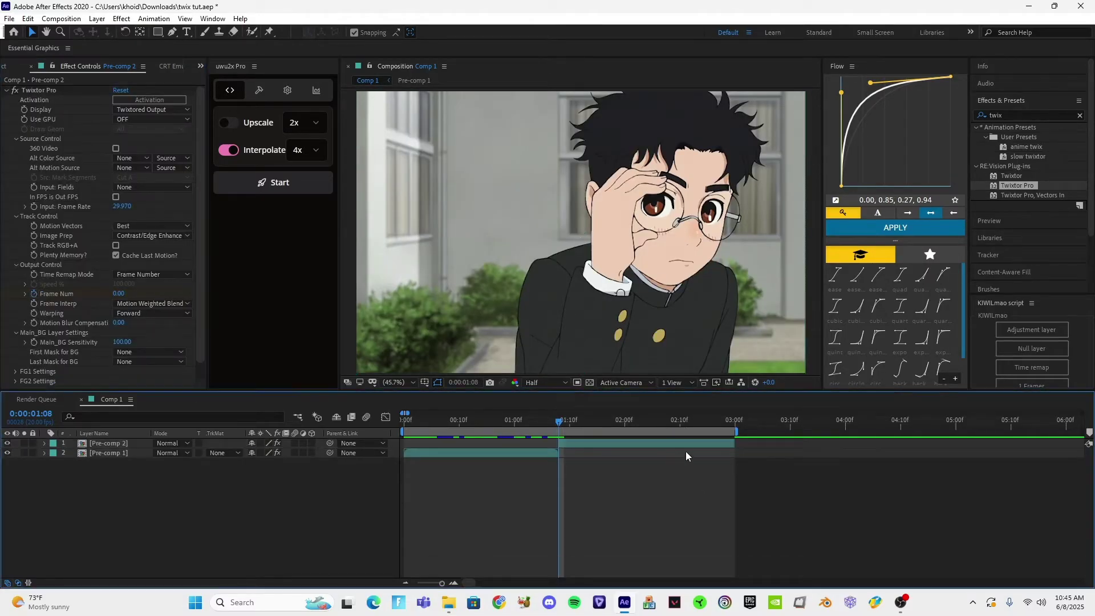
{"action": "left_click", "coordinate": [691, 443]}
{"action": "key", "text": "u"}
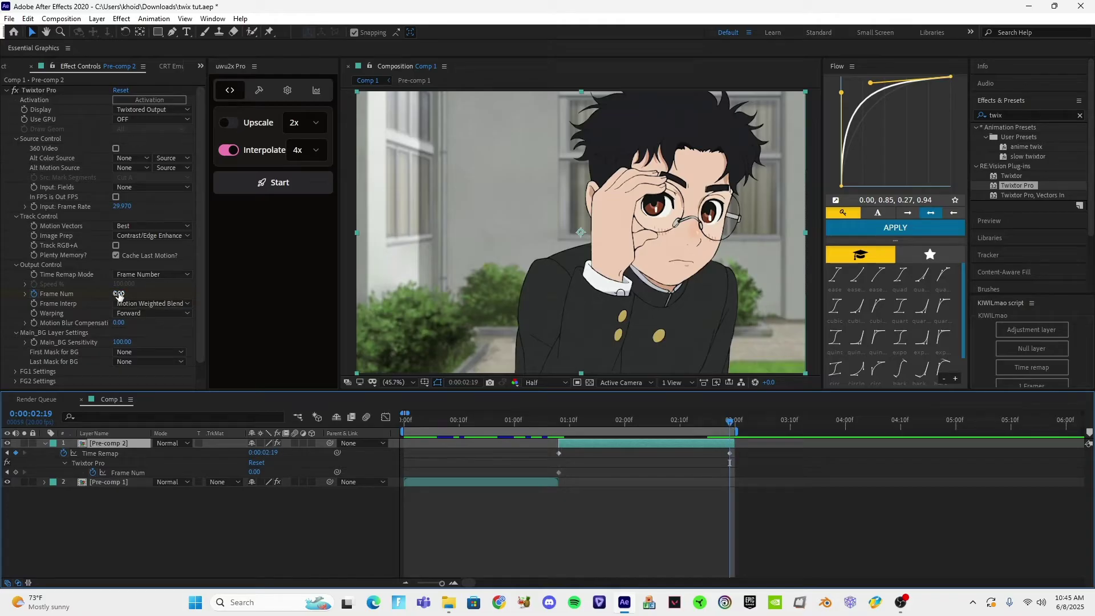
{"action": "left_click_drag", "start_coordinate": [118, 295], "coordinate": [137, 296]}
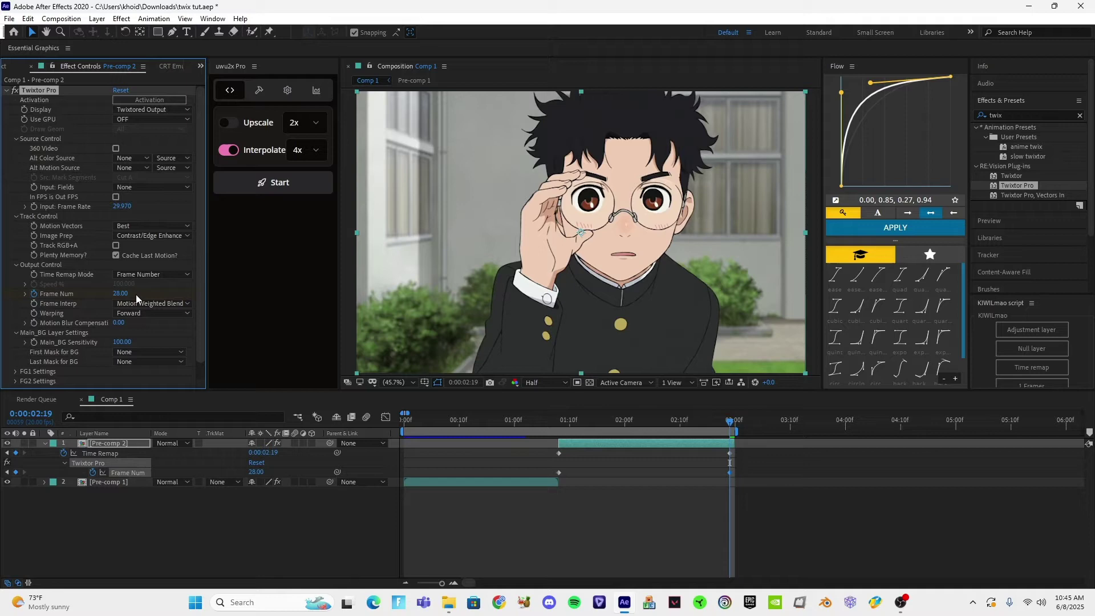
{"action": "left_click", "coordinate": [157, 295]}
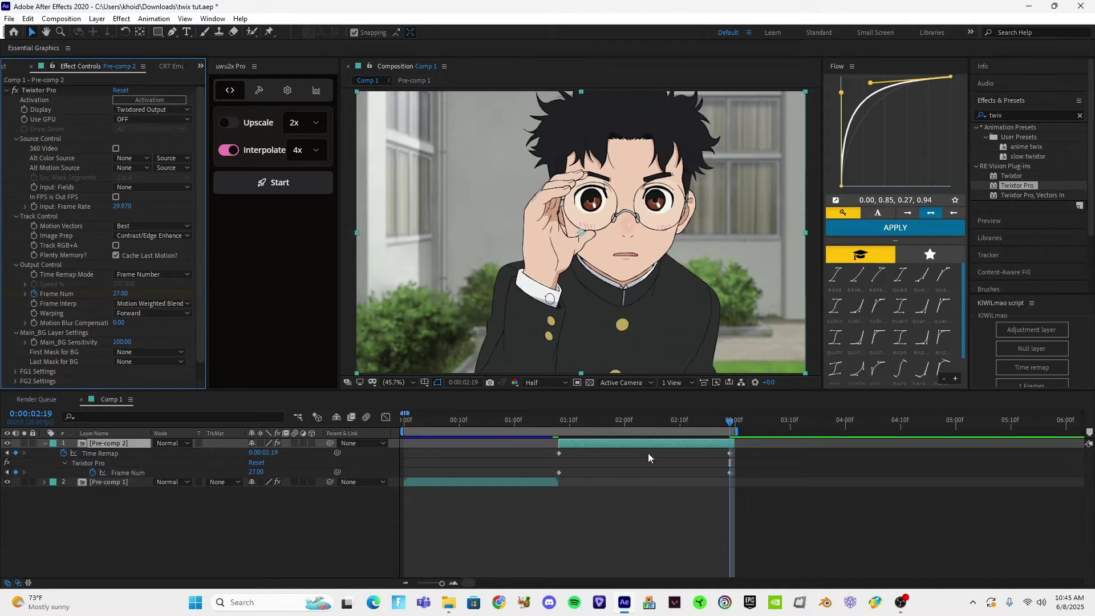
- Apply the Flow curve 0.00, 0.85, 0.27, 0.94 to both Frame Num keyframes of Pre-comp 2
{"action": "left_click", "coordinate": [647, 422]}
{"action": "key", "text": "u"}
{"action": "key", "text": "u"}
{"action": "left_click_drag", "start_coordinate": [751, 505], "coordinate": [510, 556]}
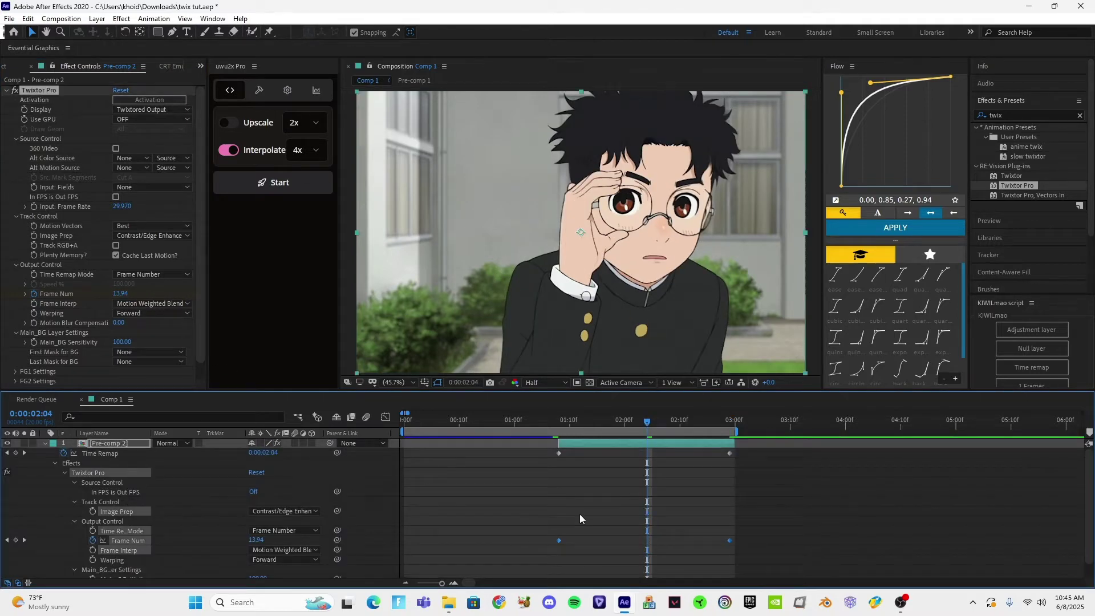
{"action": "left_click", "coordinate": [893, 229]}
{"action": "left_click", "coordinate": [582, 423]}
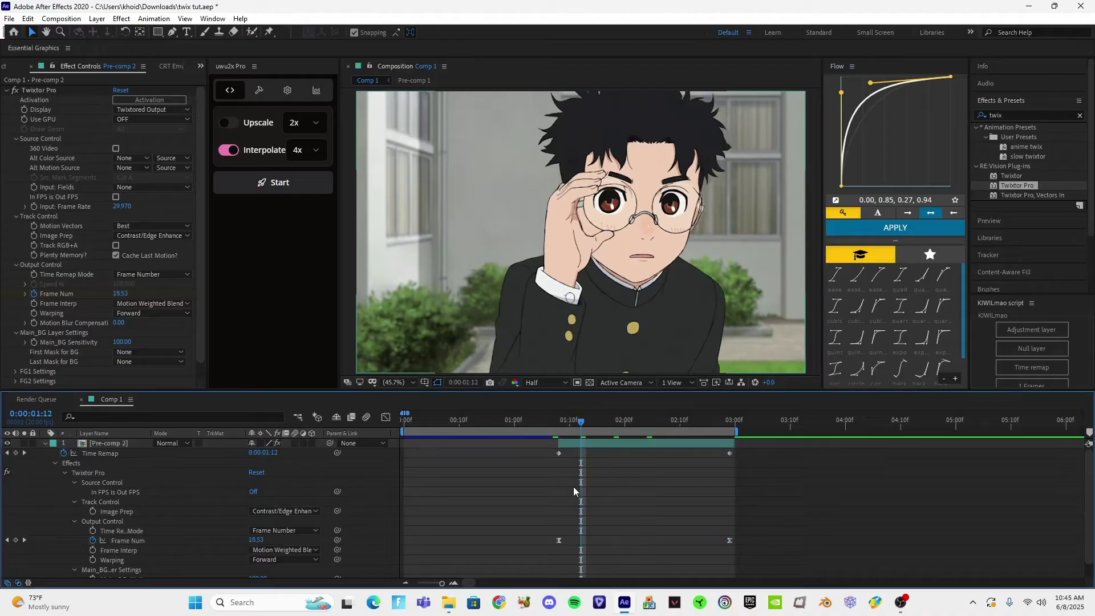
- Examine Pre-comp 2's Frame Num value graph and preview the composition from its start
{"action": "key", "text": "shift+F3"}
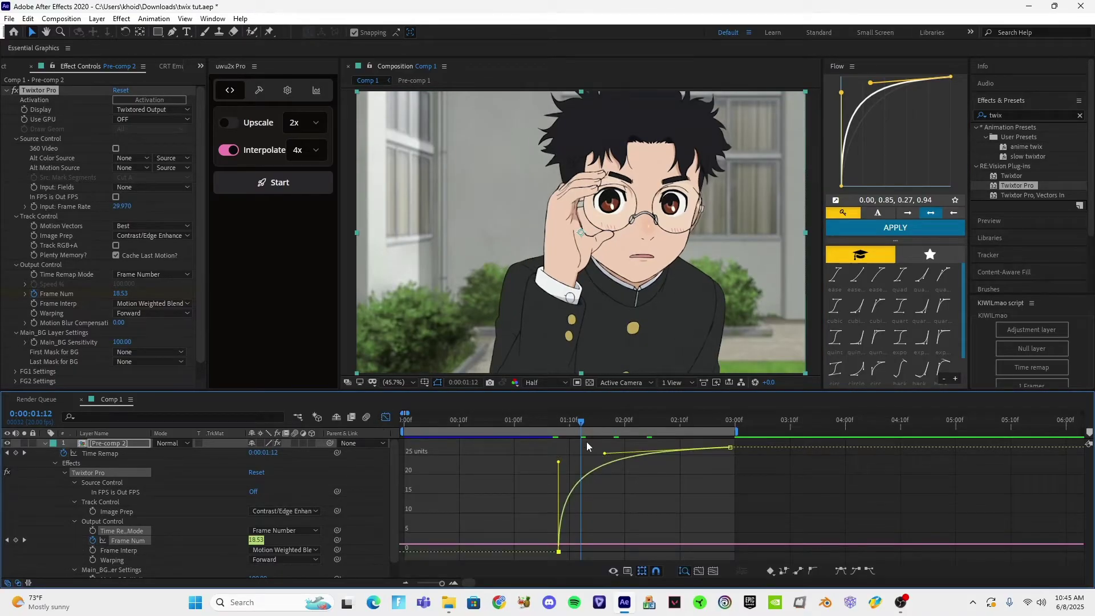
{"action": "left_click_drag", "start_coordinate": [583, 427], "coordinate": [395, 453]}
{"action": "key", "text": "shift+F3"}
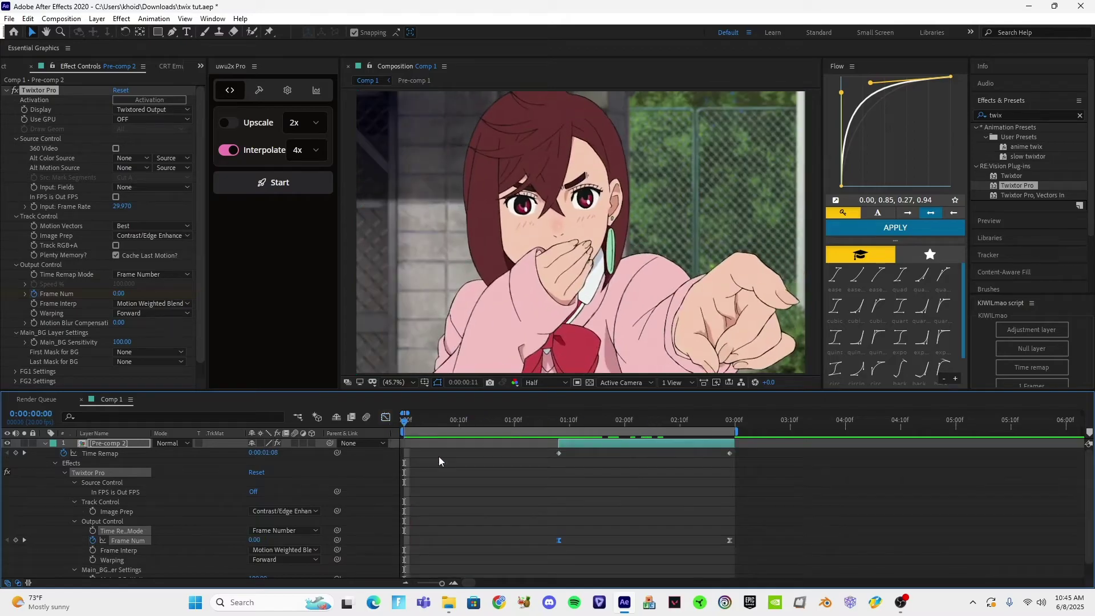
{"action": "left_click", "coordinate": [440, 461]}
{"action": "key", "text": "u"}
{"action": "key", "text": "space"}
{"action": "key", "text": "space"}
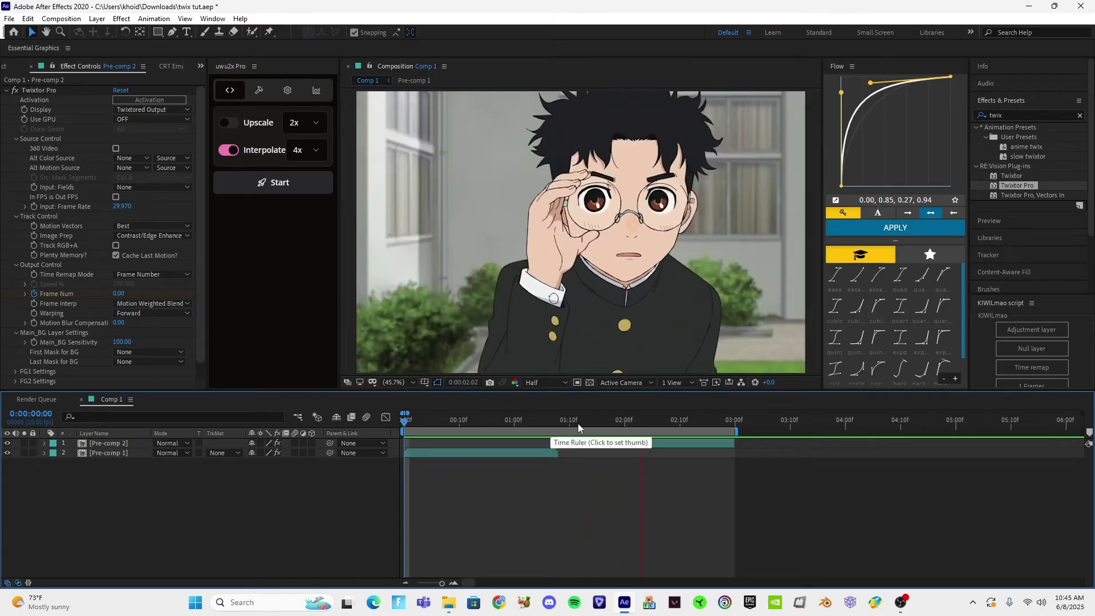
{"action": "left_click", "coordinate": [675, 423]}
{"action": "left_click", "coordinate": [707, 444]}
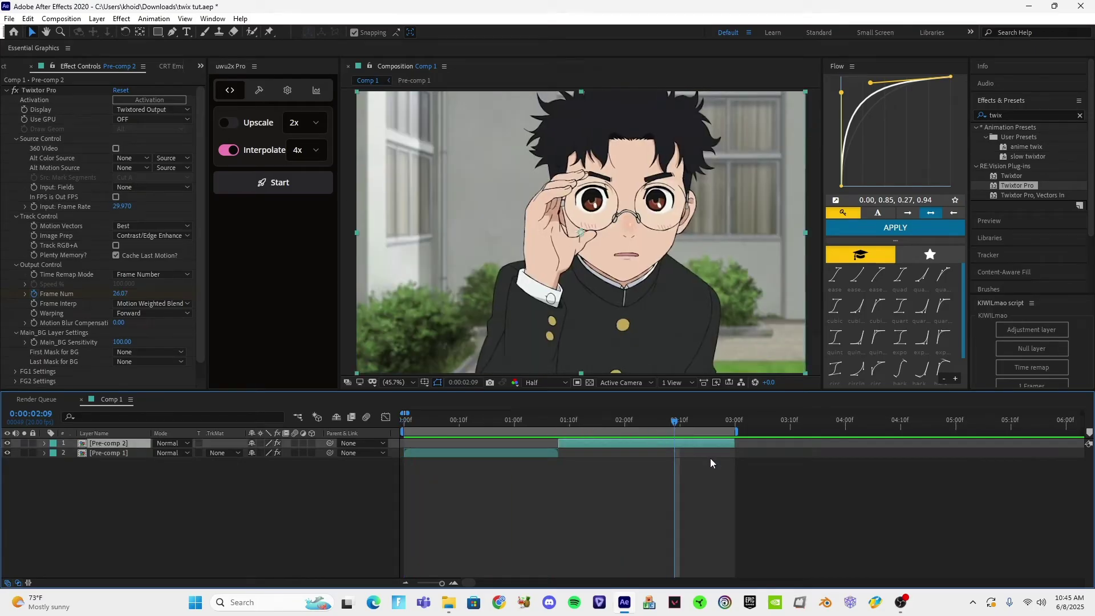
{"action": "key", "text": "u"}
{"action": "key", "text": "shift+F3"}
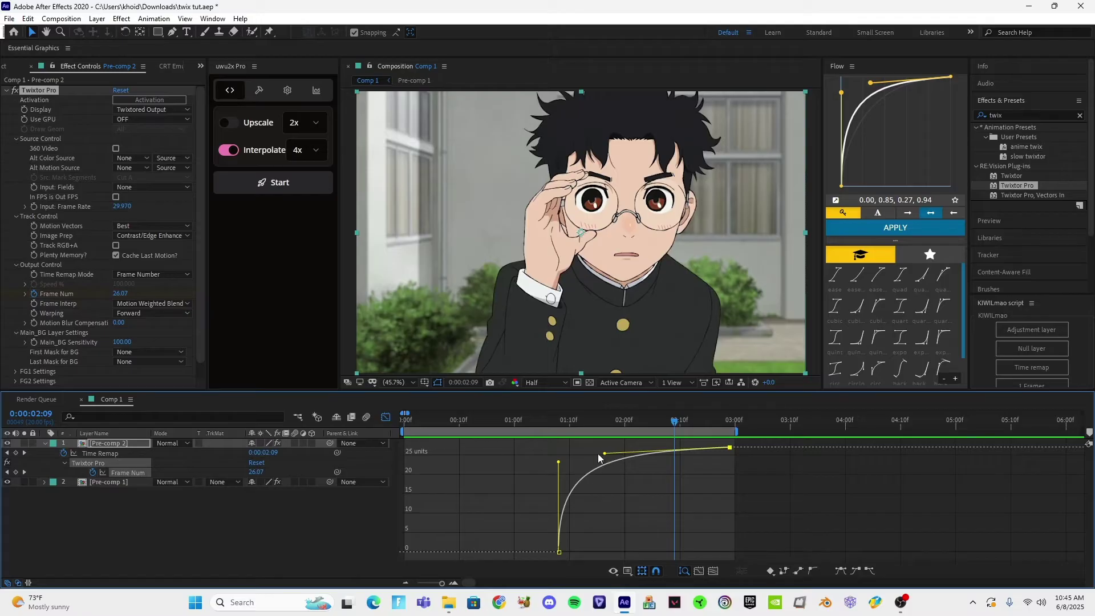
{"action": "left_click_drag", "start_coordinate": [589, 424], "coordinate": [421, 425]}
{"action": "key", "text": "shift+F3"}
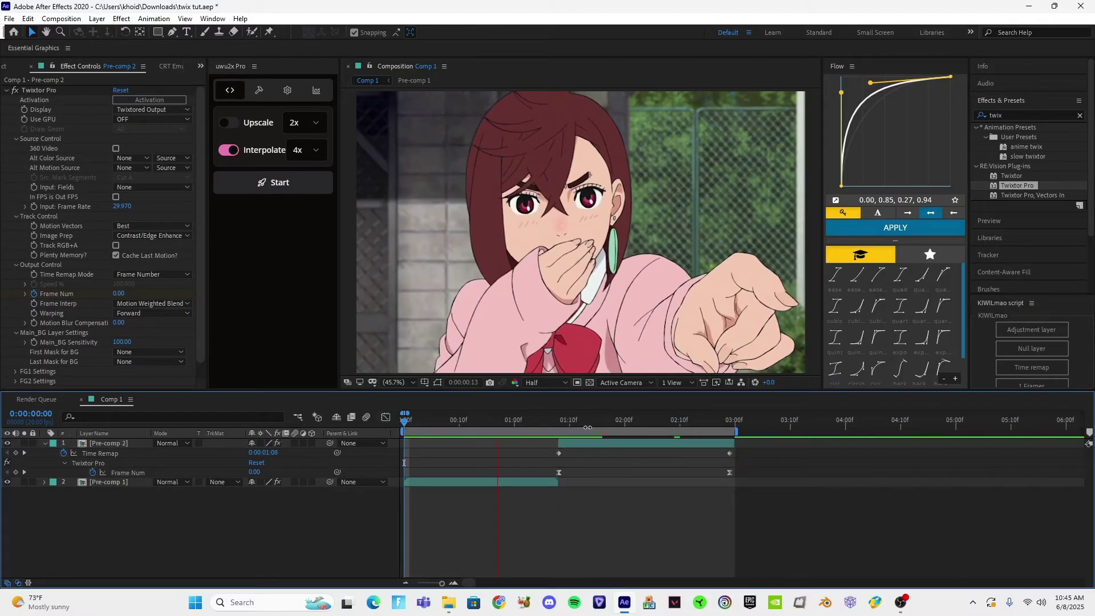
{"action": "key", "text": "space"}
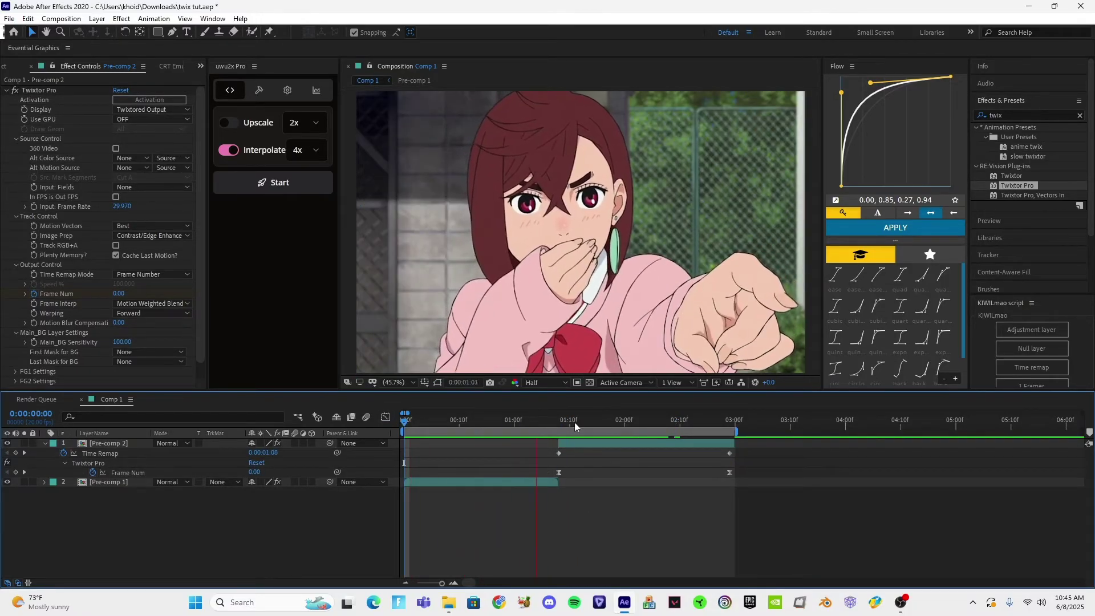
{"action": "key", "text": "space"}
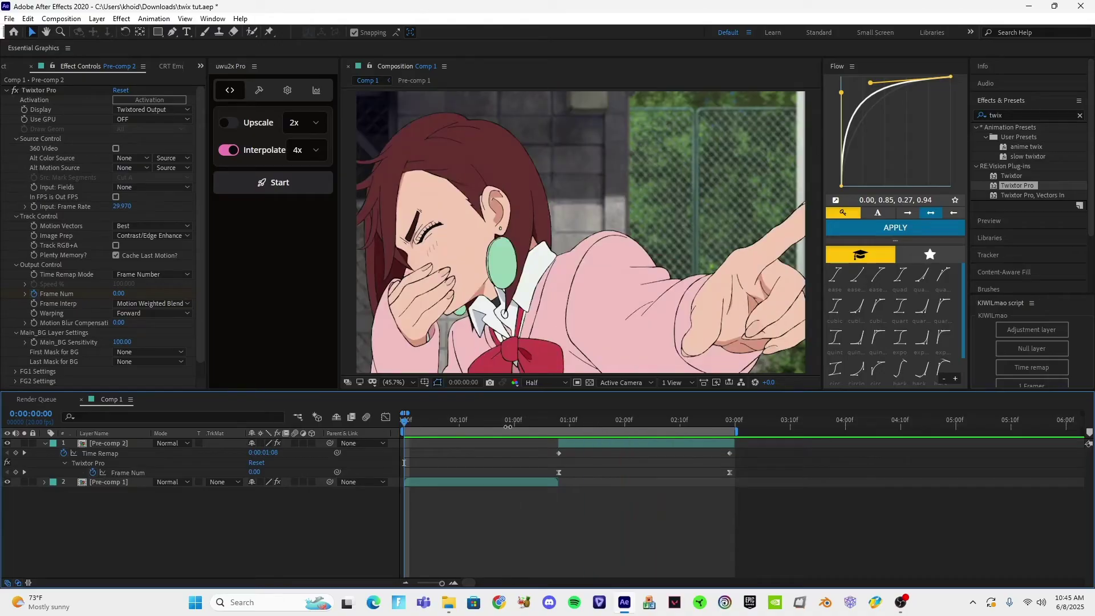
- Remove the Frame Num keyframes from Pre-comp 1's Twixtor Pro and set its Input Frame Rate to 20
{"action": "left_click", "coordinate": [439, 482]}
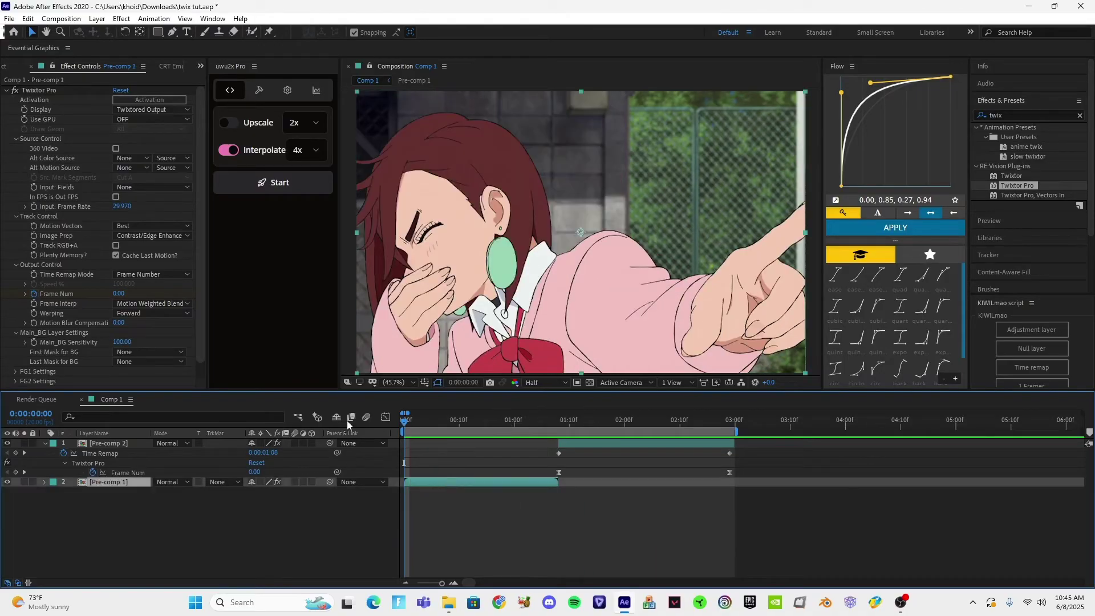
{"action": "left_click", "coordinate": [34, 294]}
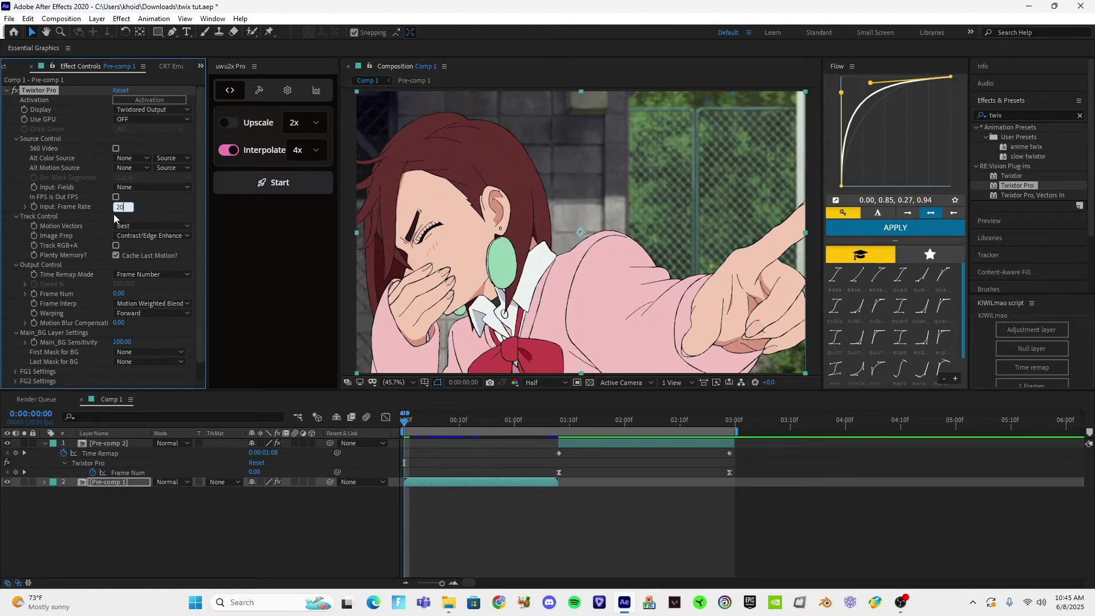
{"action": "left_click", "coordinate": [145, 203]}
{"action": "left_click_drag", "start_coordinate": [457, 427], "coordinate": [499, 428]}
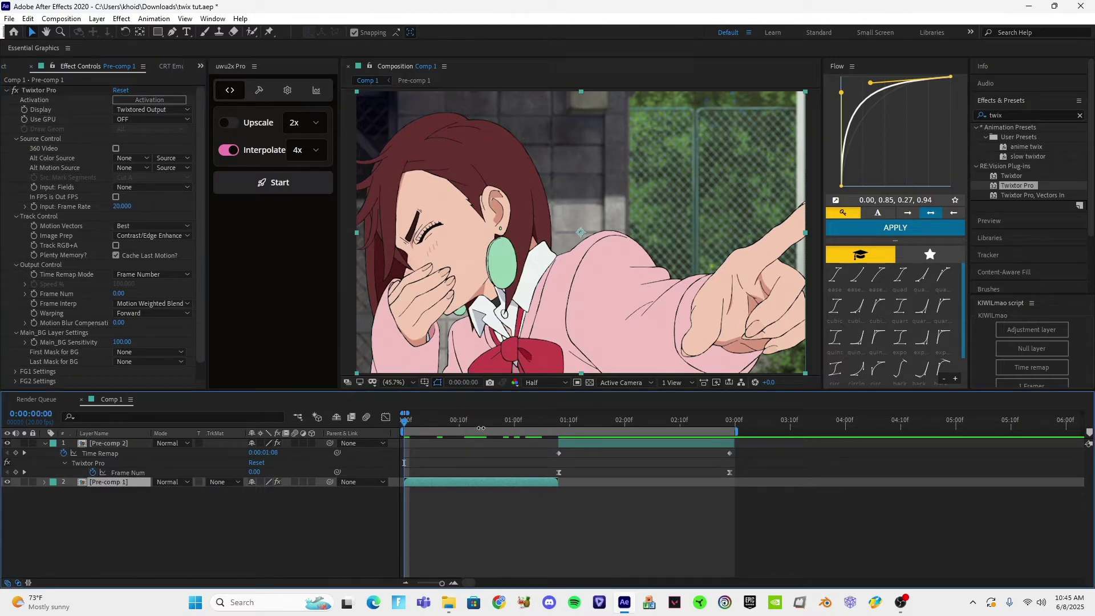
- Switch the Time Remap Mode of Pre-comp 1's Twixtor Pro effect to Speed
{"action": "left_click", "coordinate": [142, 313]}
{"action": "left_click", "coordinate": [82, 329]}
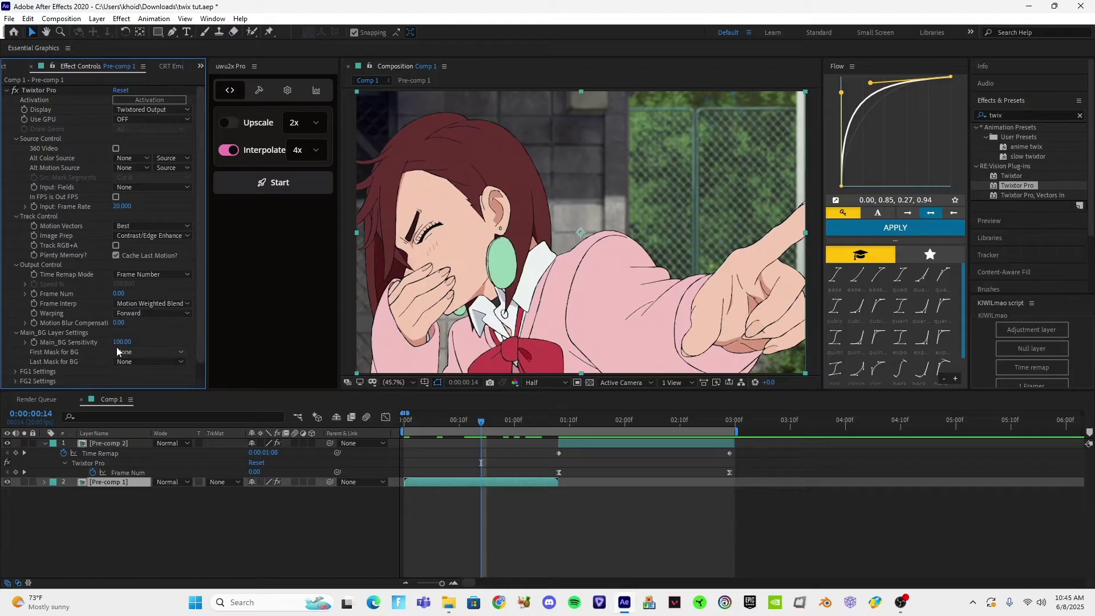
{"action": "left_click", "coordinate": [138, 276]}
{"action": "left_click", "coordinate": [138, 287]}
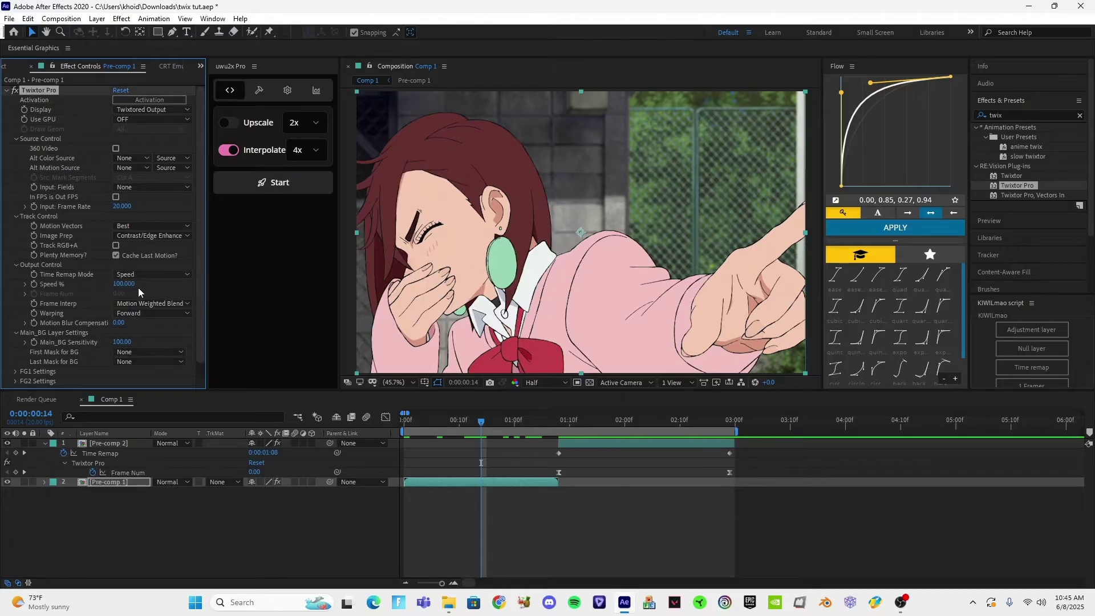
- Pre-compose Pre-comp 1 with all attributes moved into the new composition, and enable time remapping on the resulting layer
{"action": "left_click", "coordinate": [403, 424]}
{"action": "key", "text": "ctrl+shift+c"}
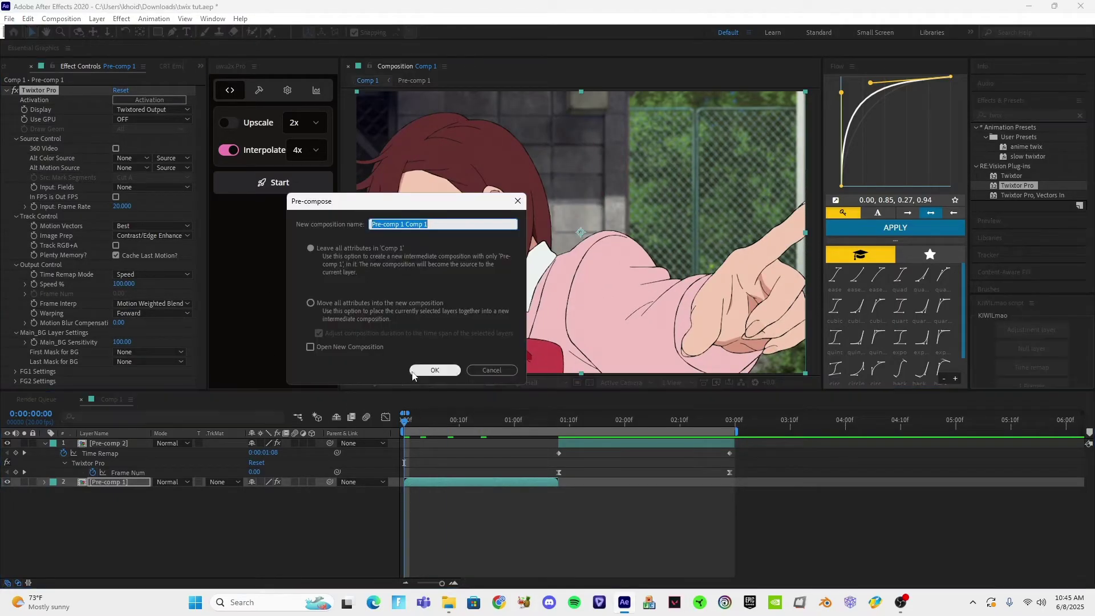
{"action": "left_click", "coordinate": [370, 300]}
{"action": "left_click", "coordinate": [426, 369]}
{"action": "key", "text": "ctrl+alt+t"}
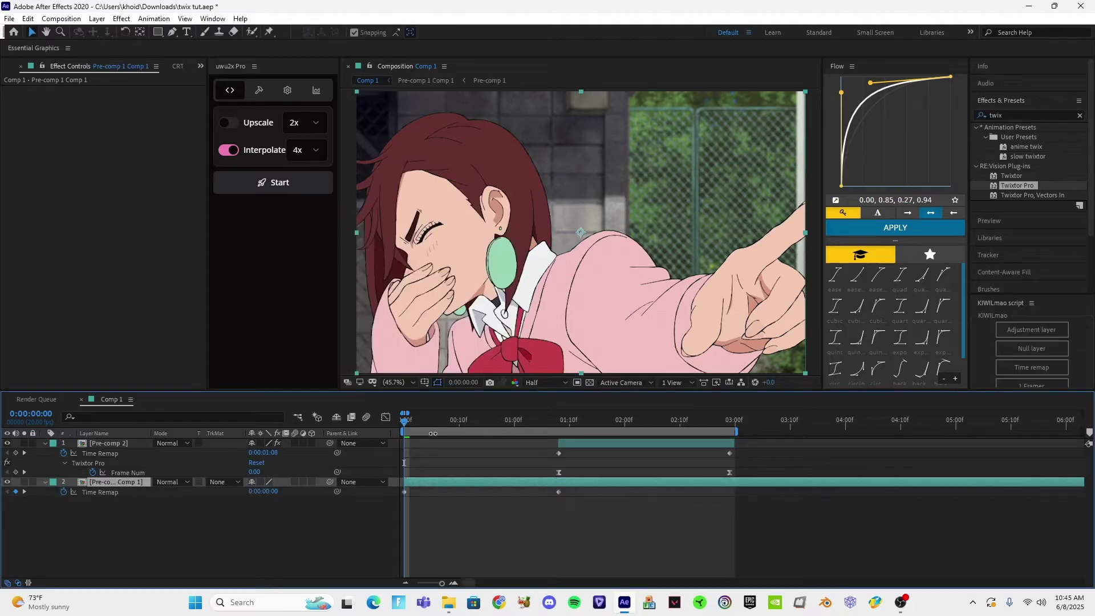
- Add a Time Remap keyframe at 0:00:01:03, move it to 0:00:01:06 and apply the Flow curve 0.00, 0.85, 0.27, 0.94
{"action": "left_click_drag", "start_coordinate": [488, 419], "coordinate": [533, 421]}
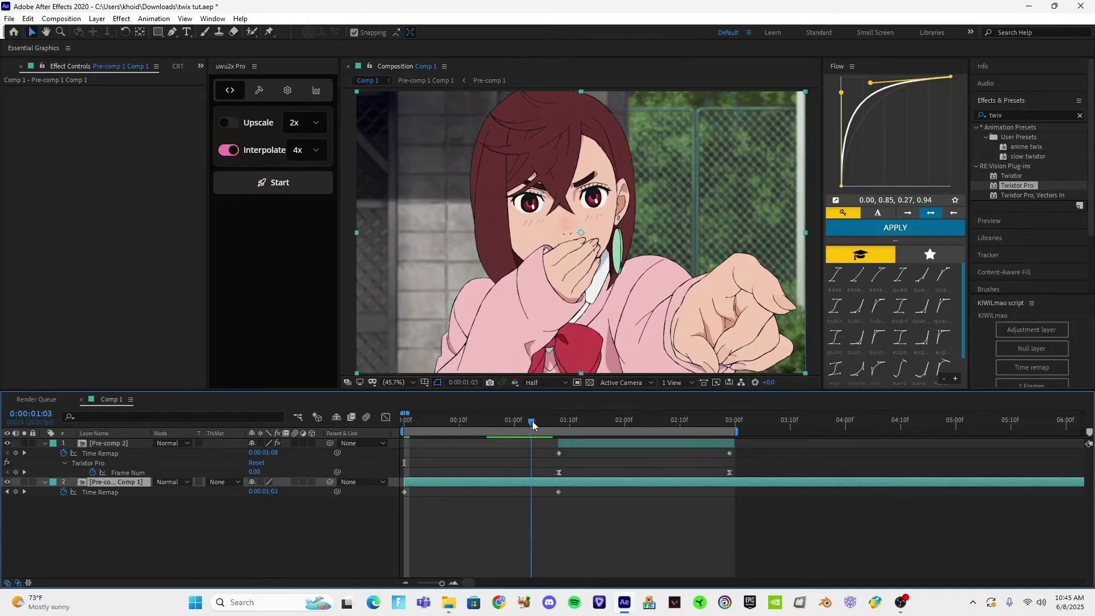
{"action": "left_click", "coordinate": [16, 492]}
{"action": "left_click_drag", "start_coordinate": [536, 494], "coordinate": [553, 494]}
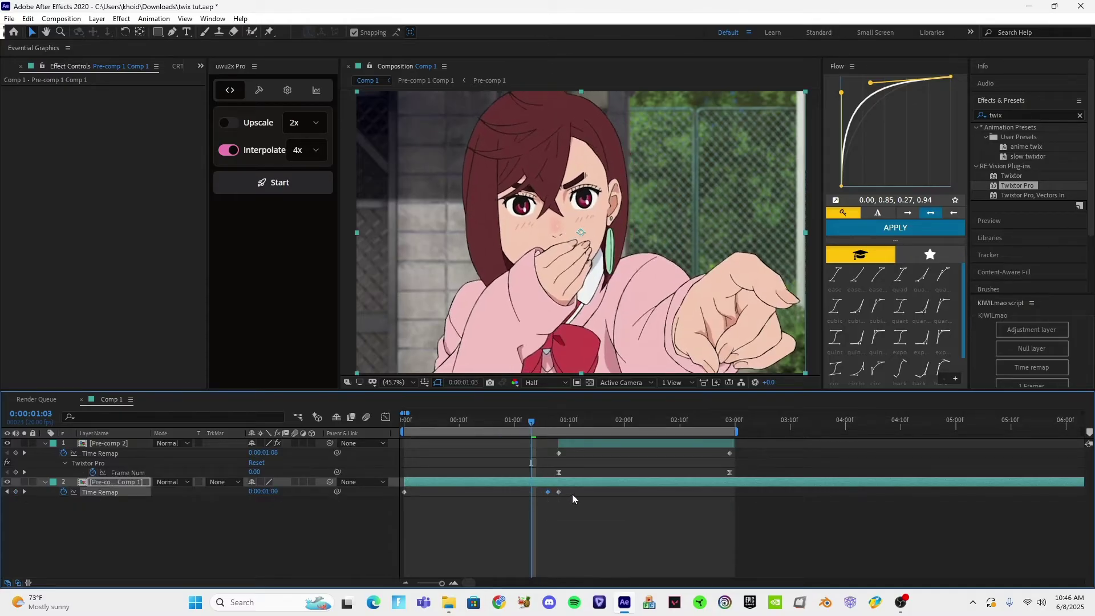
{"action": "left_click", "coordinate": [877, 232]}
- Examine the first clip's Time Remap graph and preview its eased motion from the start
{"action": "left_click_drag", "start_coordinate": [518, 422], "coordinate": [409, 429]}
{"action": "left_click", "coordinate": [386, 417]}
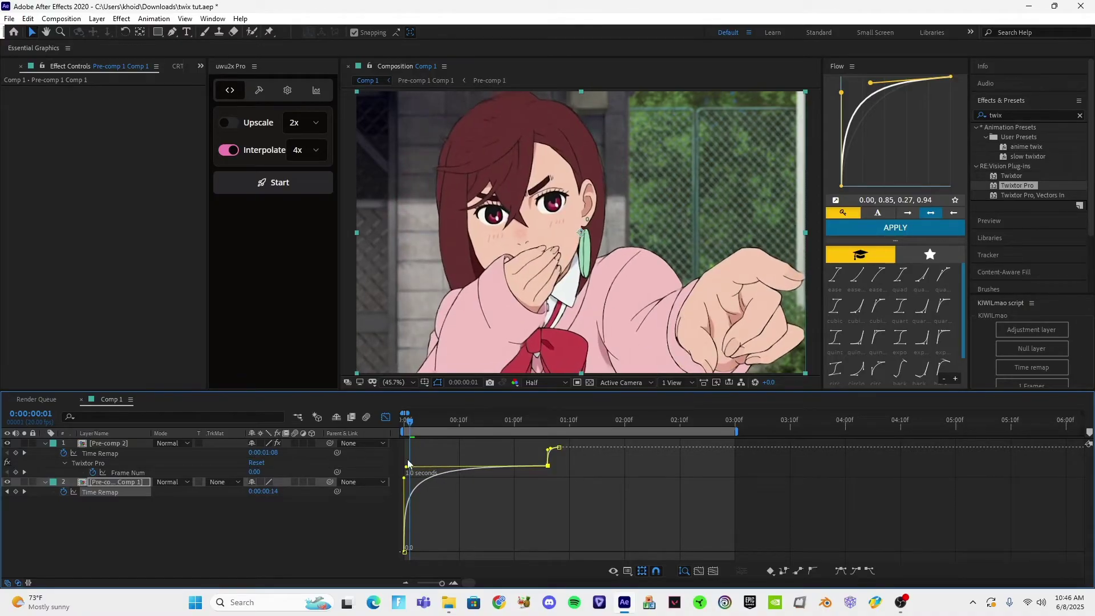
{"action": "key", "text": "space"}
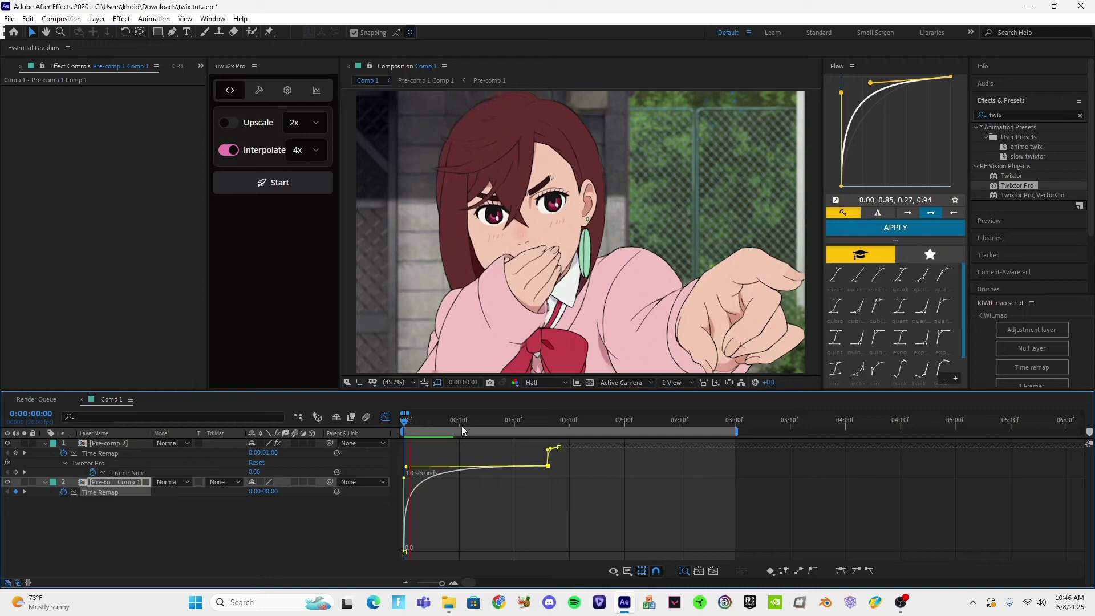
{"action": "left_click", "coordinate": [385, 418]}
{"action": "left_click", "coordinate": [490, 510]}
{"action": "key", "text": "u"}
{"action": "key", "text": "space"}
{"action": "key", "text": "u"}
{"action": "key", "text": "u"}
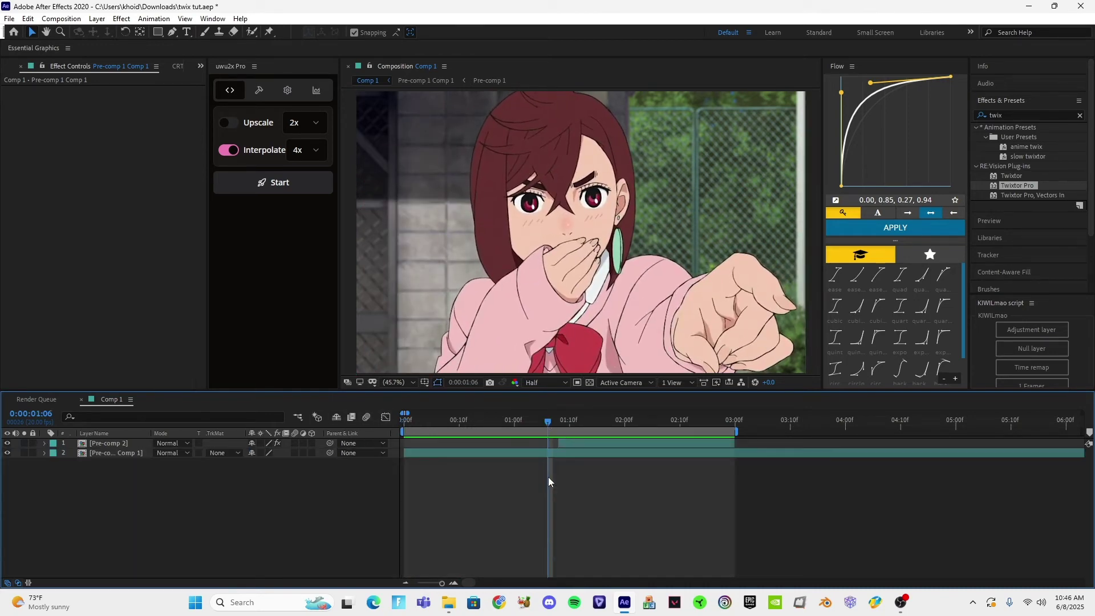
- Shorten the outgoing graph handle of the Time Remap keyframe at 0:00:01:06 and preview the composition
{"action": "left_click", "coordinate": [551, 455]}
{"action": "key", "text": "shift+F3"}
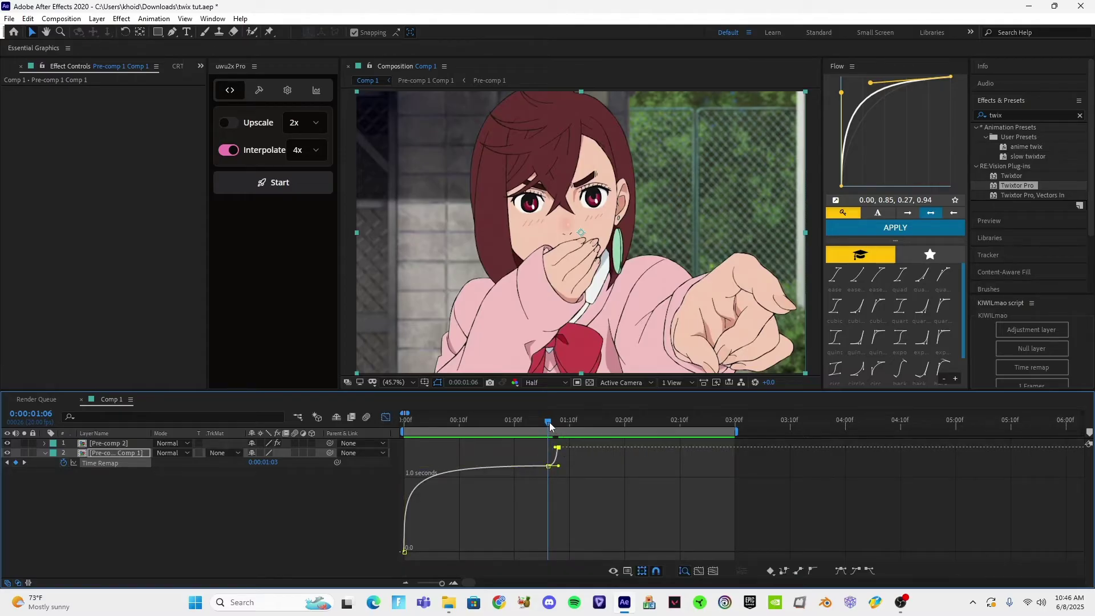
{"action": "left_click_drag", "start_coordinate": [558, 466], "coordinate": [555, 467]}
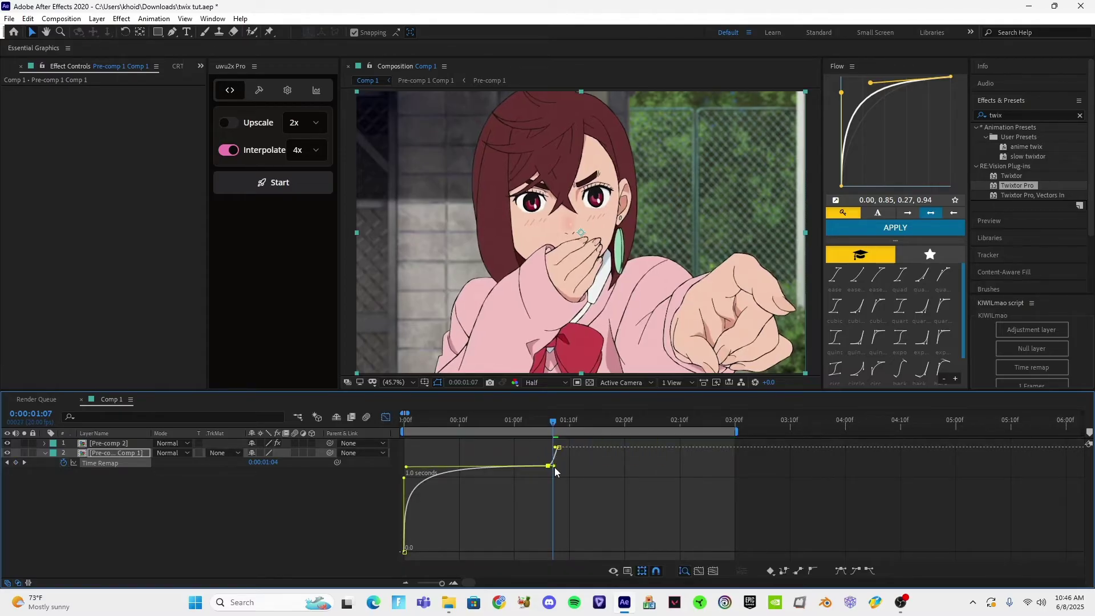
{"action": "key", "text": "space"}
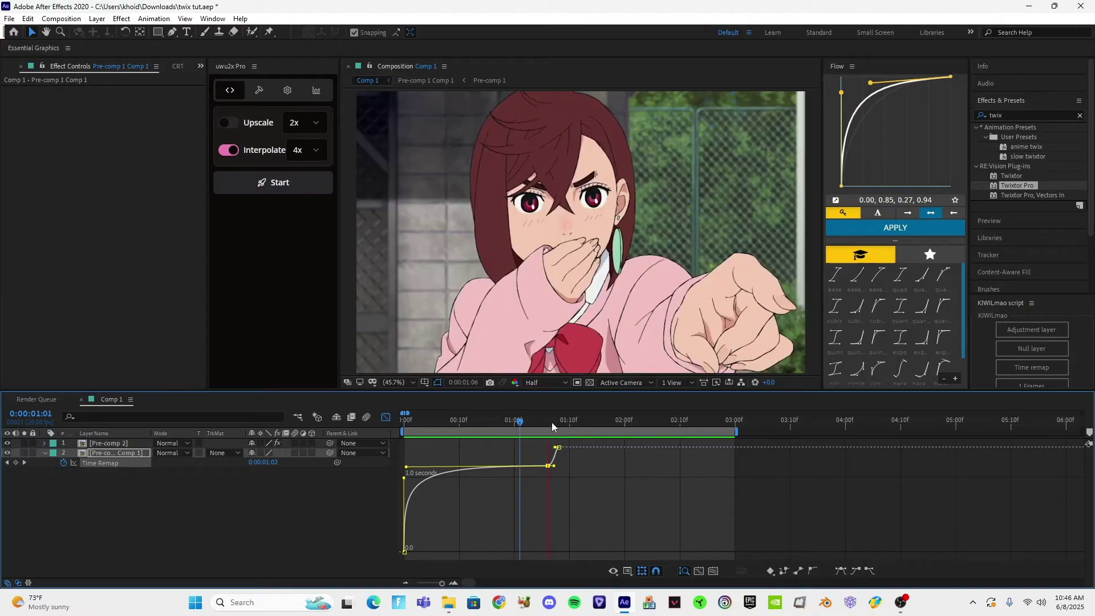
{"action": "left_click", "coordinate": [459, 423]}
{"action": "key", "text": "space"}
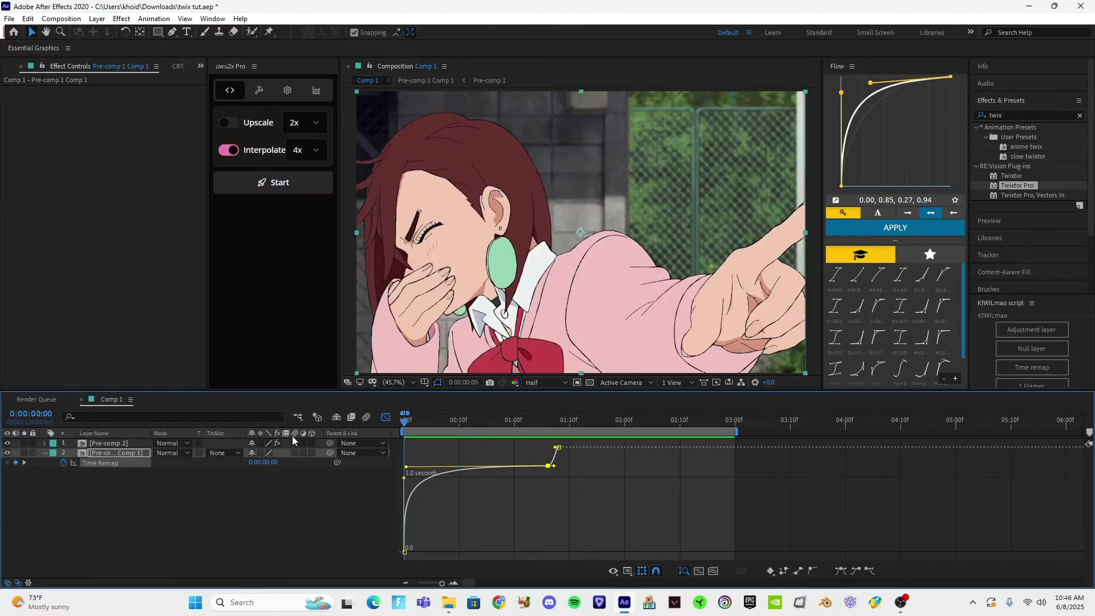
{"action": "key", "text": "Home"}
{"action": "left_click", "coordinate": [387, 417]}
{"action": "left_click", "coordinate": [601, 498]}
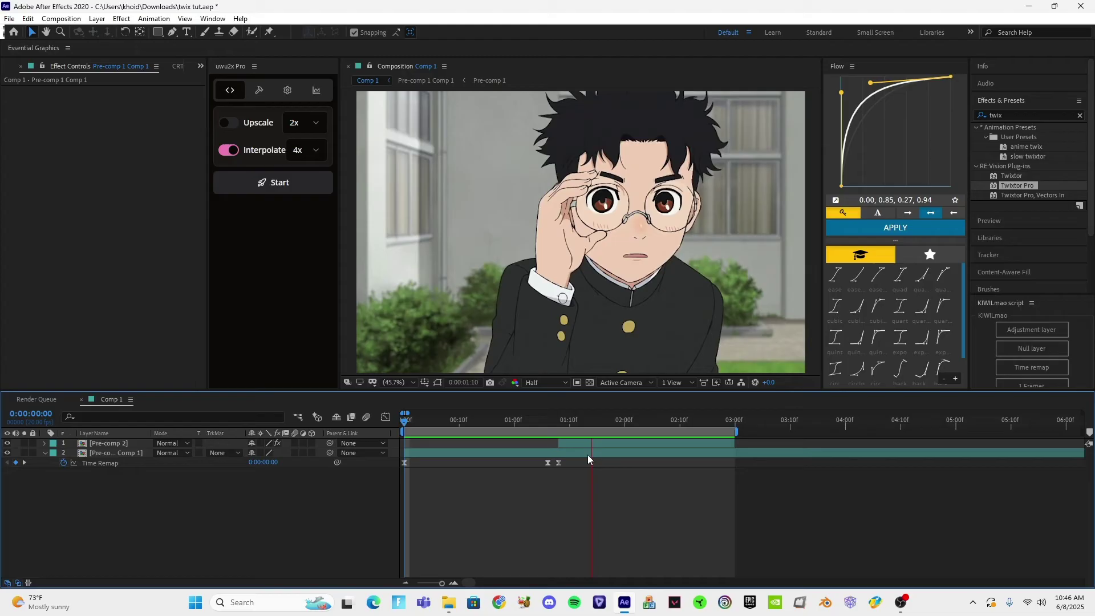
- Split the time-remapped first clip at 0:00:01:08, delete the excess and play back the composition
{"action": "left_click", "coordinate": [587, 454]}
{"action": "left_click", "coordinate": [559, 423]}
{"action": "key", "text": "ctrl+shift+d"}
{"action": "key", "text": "Delete"}
{"action": "key", "text": "Home"}
{"action": "key", "text": "space"}
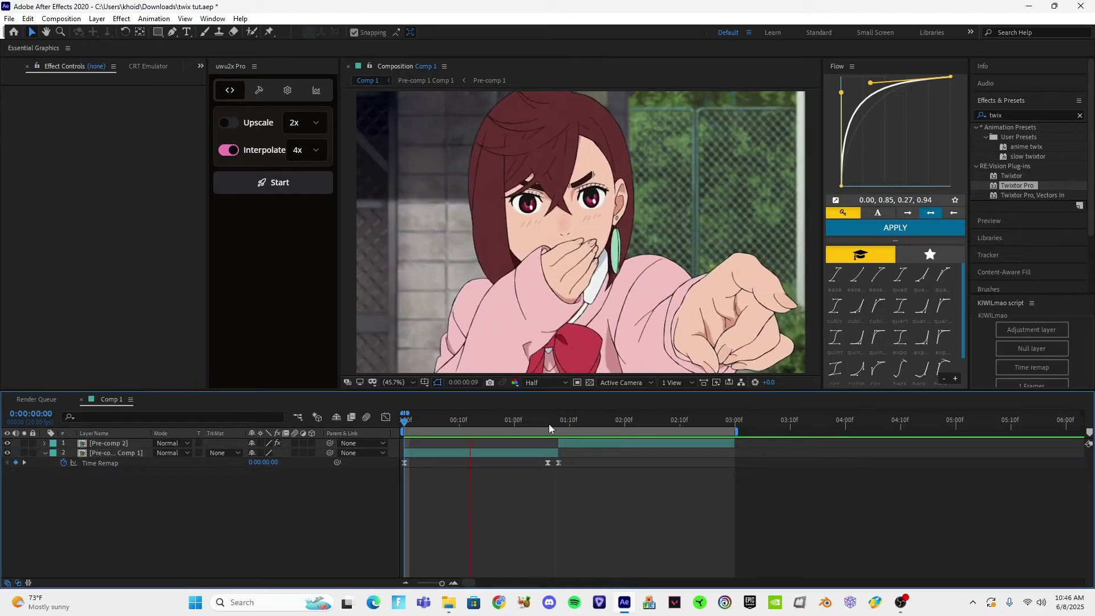
{"action": "key", "text": "space"}
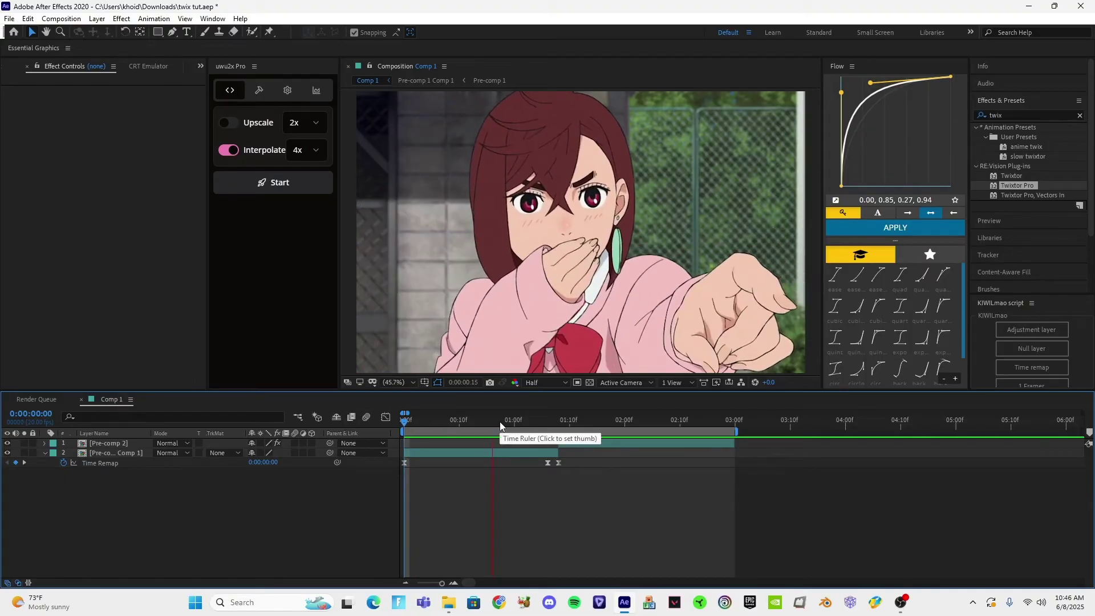
- Undo the first clip's trimming, Time Remap edits and pre-composing, back to Pre-comp 1 with Twixtor Pro in Speed mode
{"action": "key", "text": "ctrl+z"}
{"action": "key", "text": "ctrl+z"}
{"action": "key", "text": "ctrl+z"}
{"action": "key", "text": "ctrl+z"}
{"action": "key", "text": "ctrl+z"}
{"action": "key", "text": "ctrl+z"}
{"action": "key", "text": "ctrl+z"}
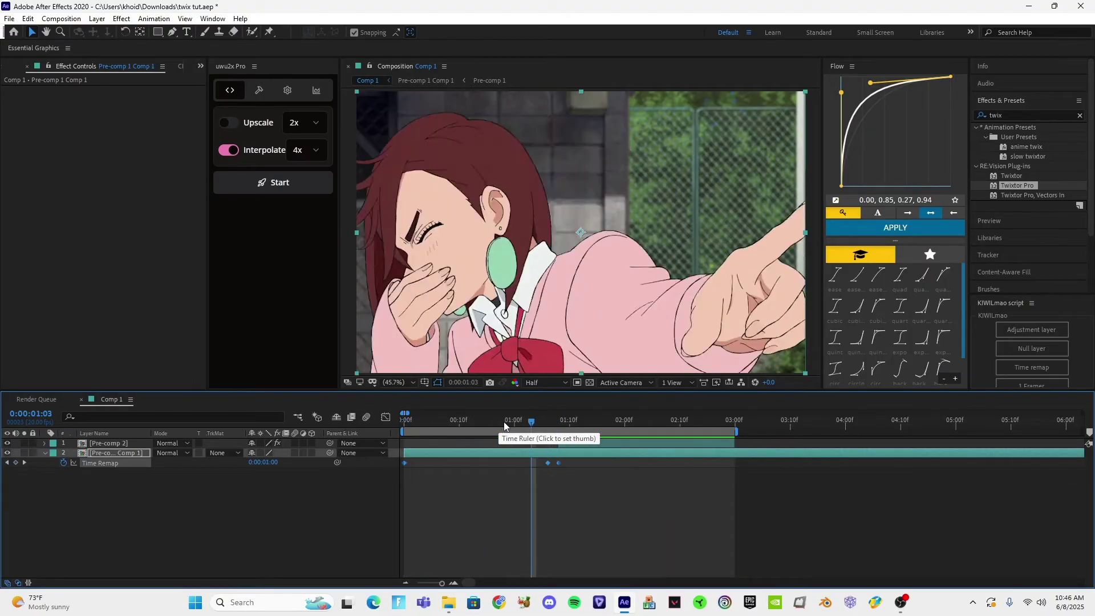
{"action": "key", "text": "ctrl+shift+z"}
{"action": "key", "text": "ctrl+z"}
{"action": "key", "text": "ctrl+z"}
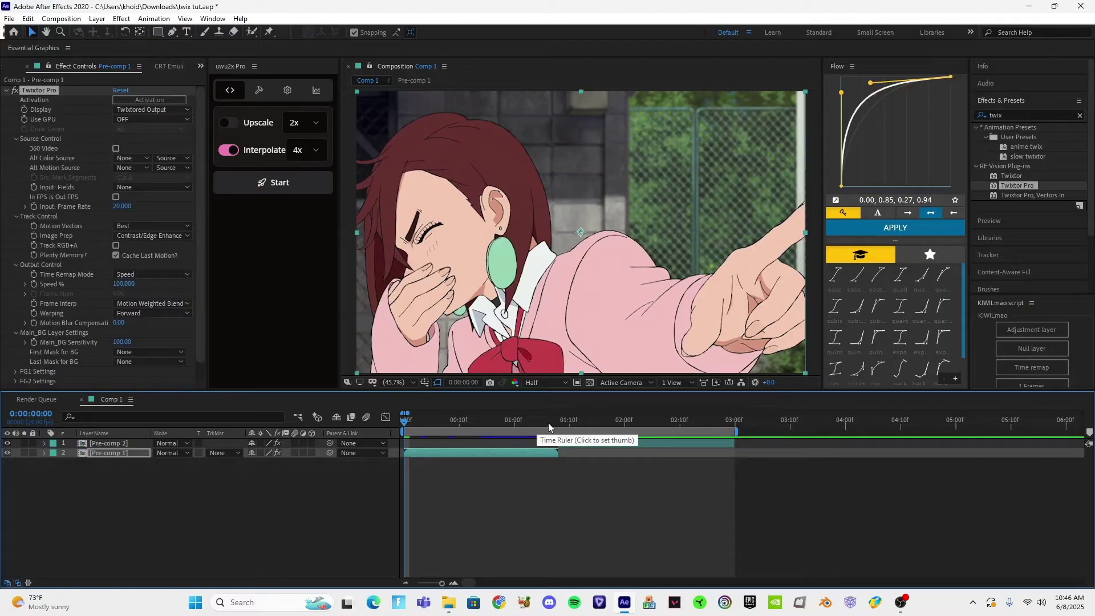
- Undo the remaining Speed-mode changes on Pre-comp 1, back to Frame Number mode in Twixtor Pro, and start a preview
{"action": "key", "text": "ctrl+z"}
{"action": "key", "text": "ctrl+z"}
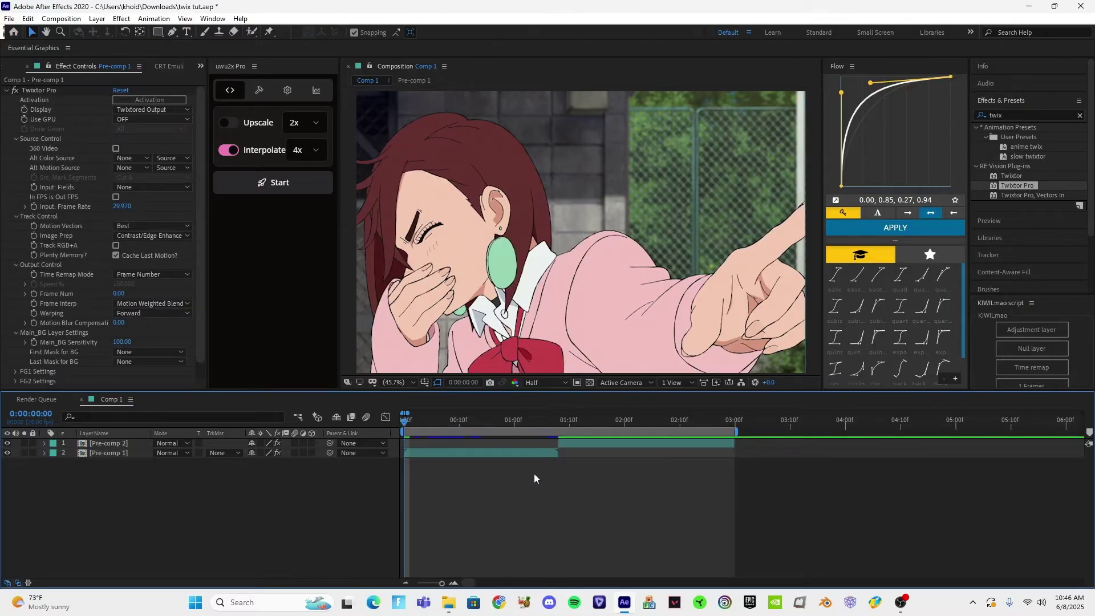
{"action": "key", "text": "space"}
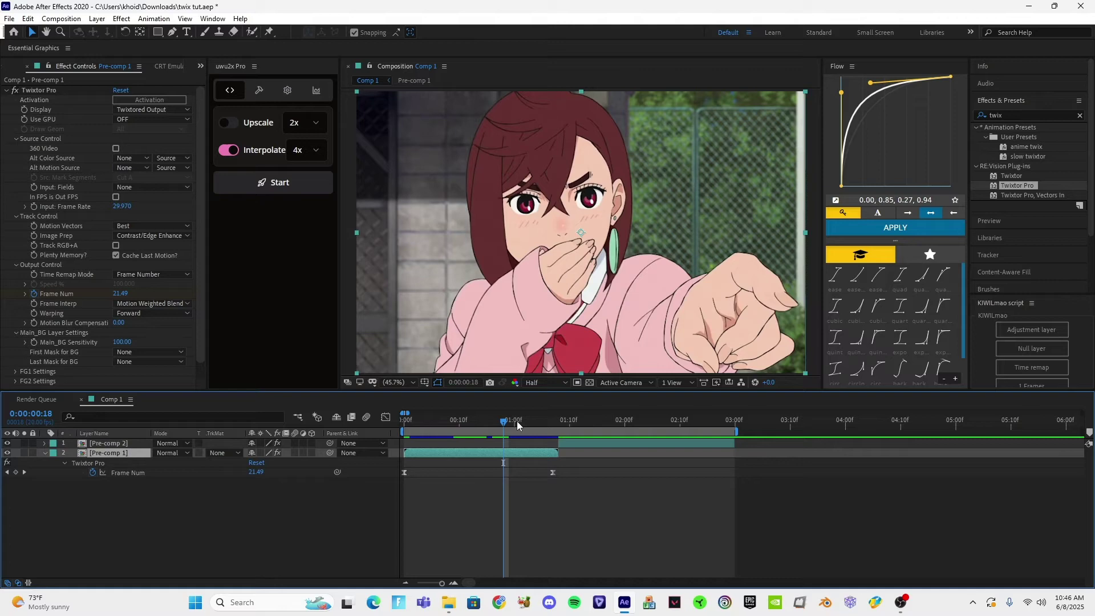
- Move Pre-comp 1's last Frame Num keyframe to 0:00:01:03 and preview the composition
{"action": "left_click_drag", "start_coordinate": [518, 422], "coordinate": [543, 475]}
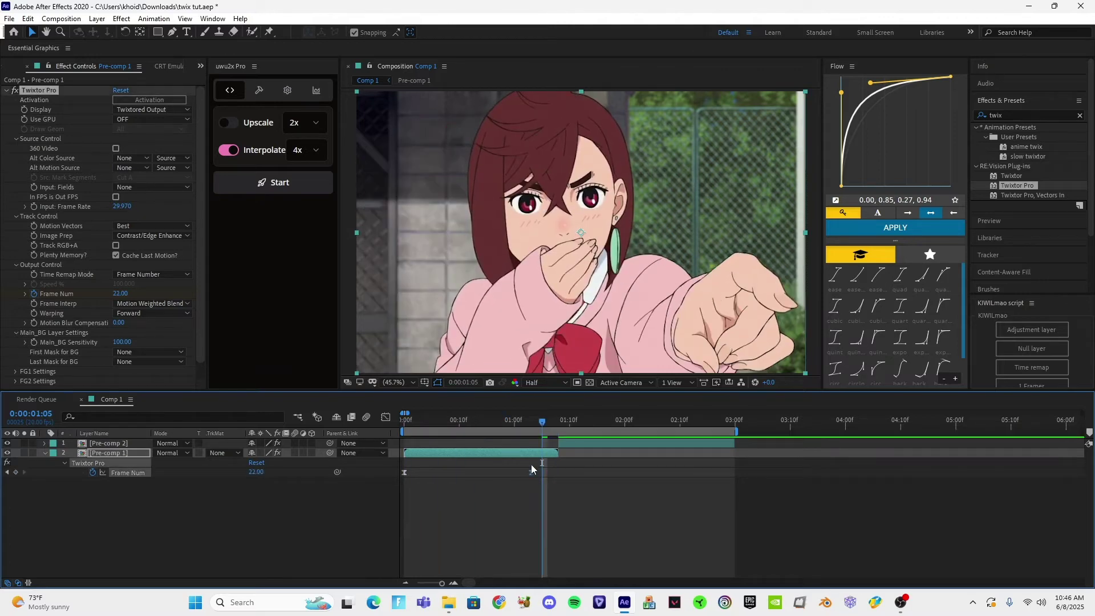
{"action": "left_click", "coordinate": [540, 485]}
{"action": "key", "text": "space"}
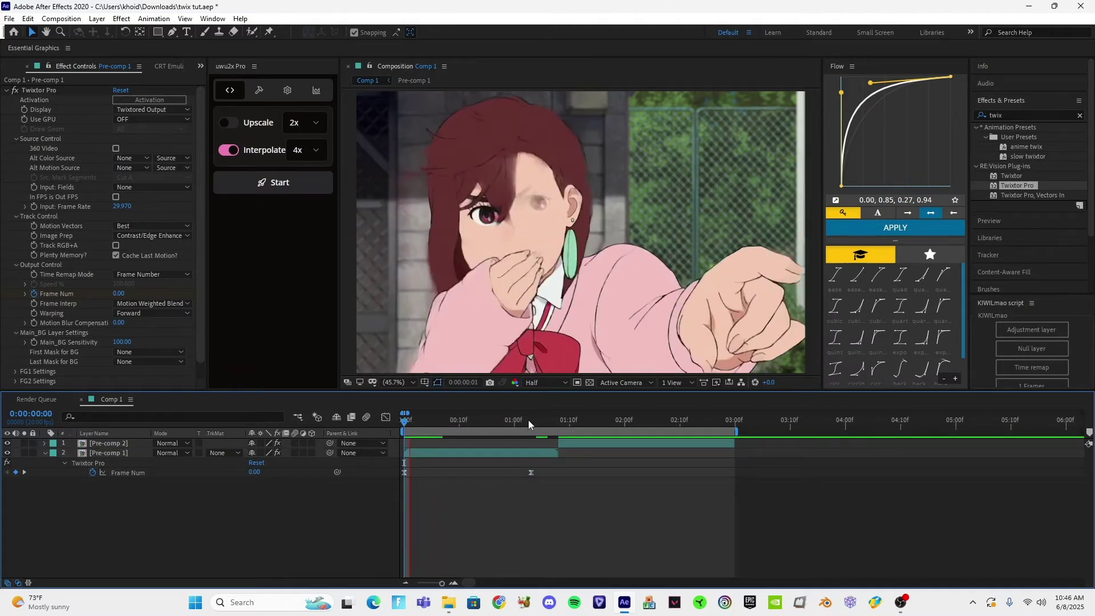
{"action": "left_click_drag", "start_coordinate": [532, 420], "coordinate": [415, 437]}
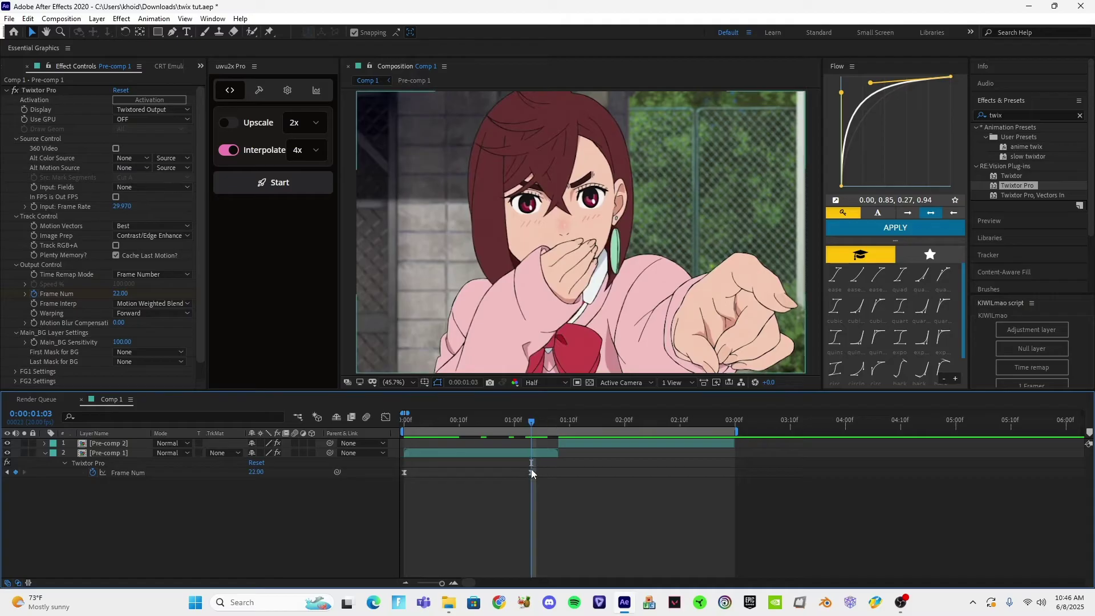
{"action": "mouse_move", "coordinate": [531, 472]}
{"action": "left_mouse_down"}
{"action": "mouse_move", "coordinate": [552, 475]}
{"action": "mouse_move", "coordinate": [530, 480]}
{"action": "left_mouse_up"}
{"action": "mouse_move", "coordinate": [532, 422]}
{"action": "left_mouse_down"}
{"action": "mouse_move", "coordinate": [544, 423]}
{"action": "mouse_move", "coordinate": [531, 430]}
{"action": "left_mouse_up"}
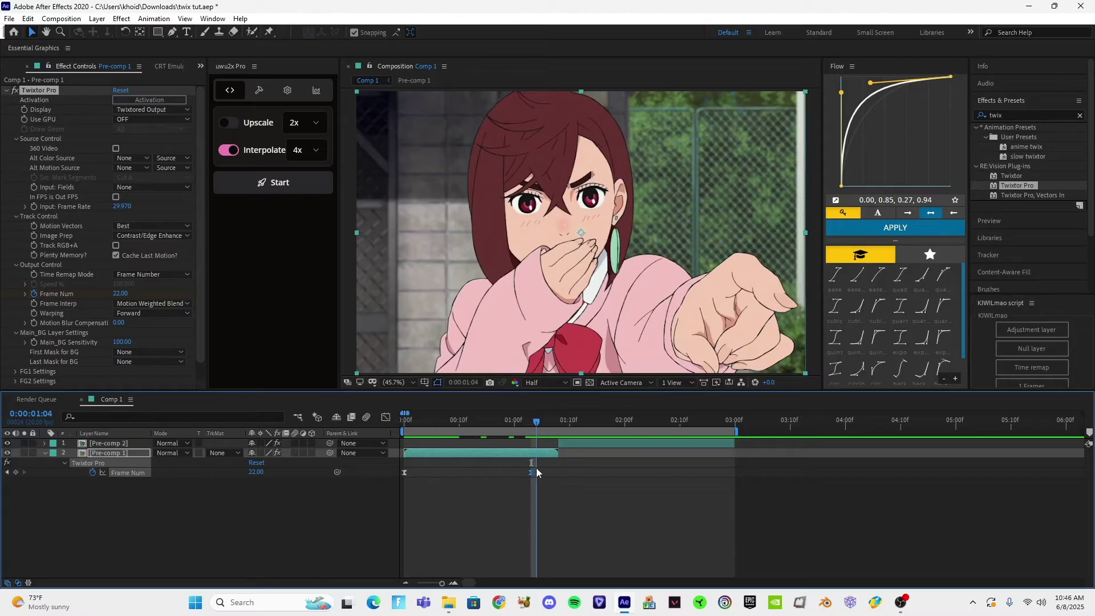
- Add a Frame Num keyframe of 3 on Pre-comp 1 at 0:00:01:07 and preview the motion
{"action": "left_click_drag", "start_coordinate": [536, 422], "coordinate": [552, 423]}
{"action": "left_click", "coordinate": [528, 518]}
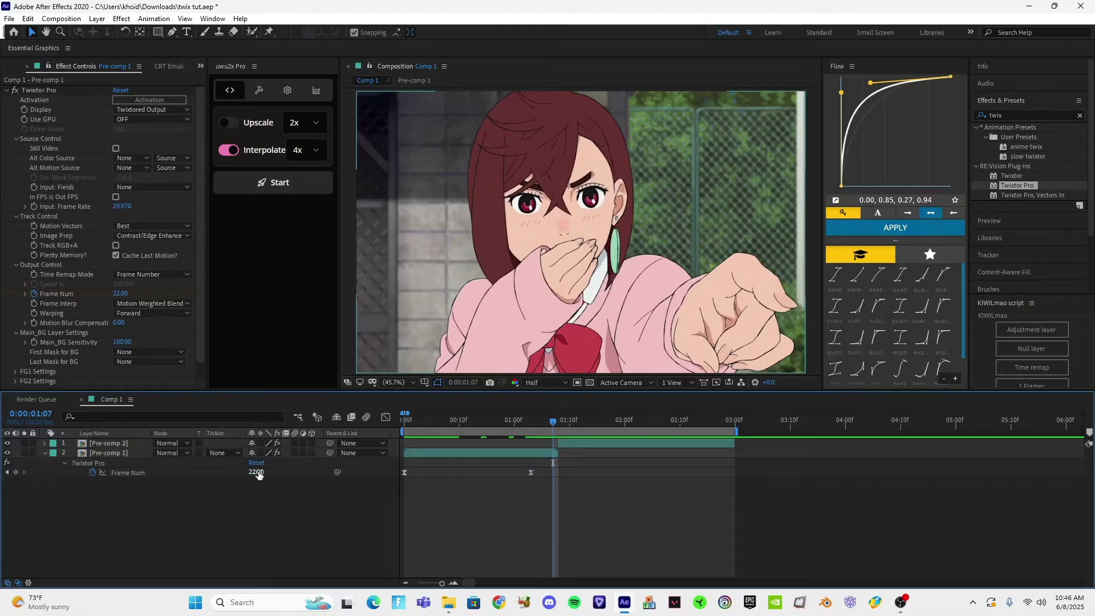
{"action": "type", "text": "3"}
{"action": "key", "text": "Return"}
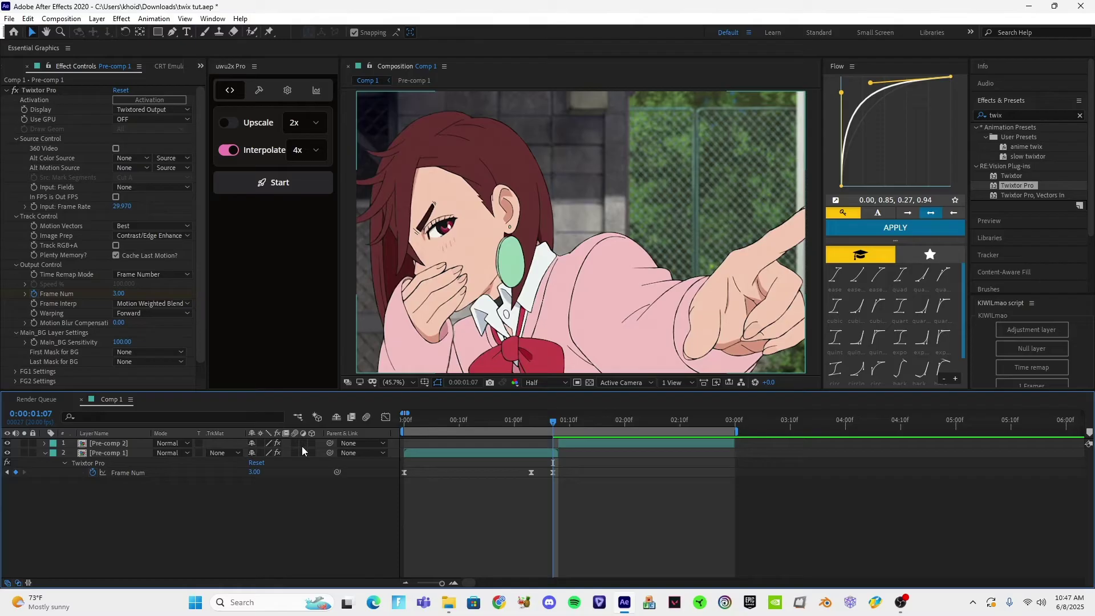
{"action": "mouse_move", "coordinate": [546, 421]}
{"action": "left_mouse_down"}
{"action": "mouse_move", "coordinate": [532, 430]}
{"action": "mouse_move", "coordinate": [552, 440]}
{"action": "left_mouse_up"}
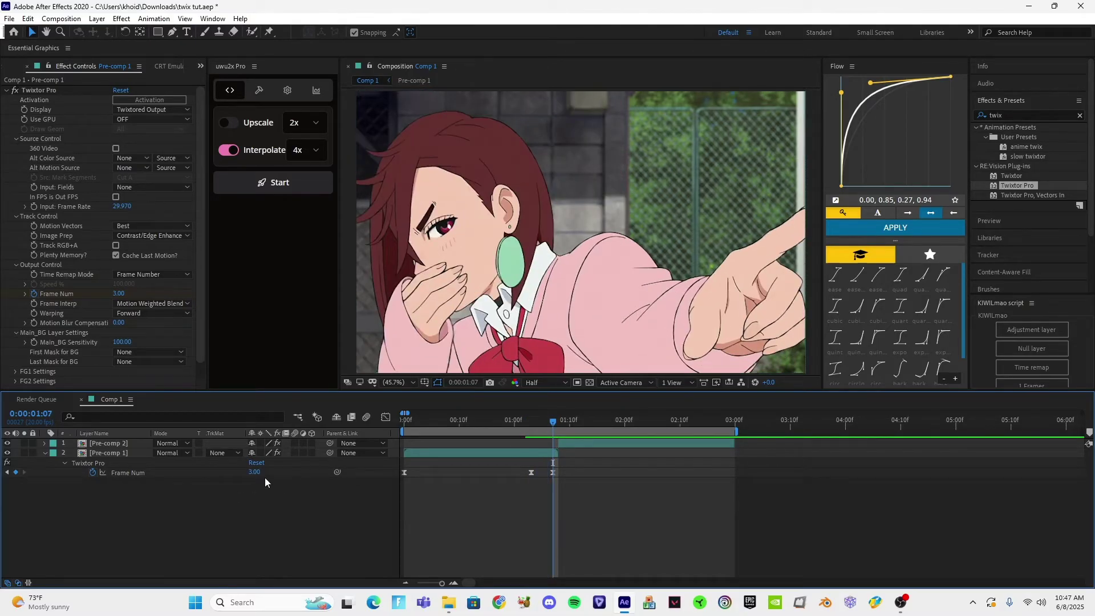
{"action": "left_click_drag", "start_coordinate": [260, 473], "coordinate": [259, 475]}
{"action": "left_click", "coordinate": [449, 495]}
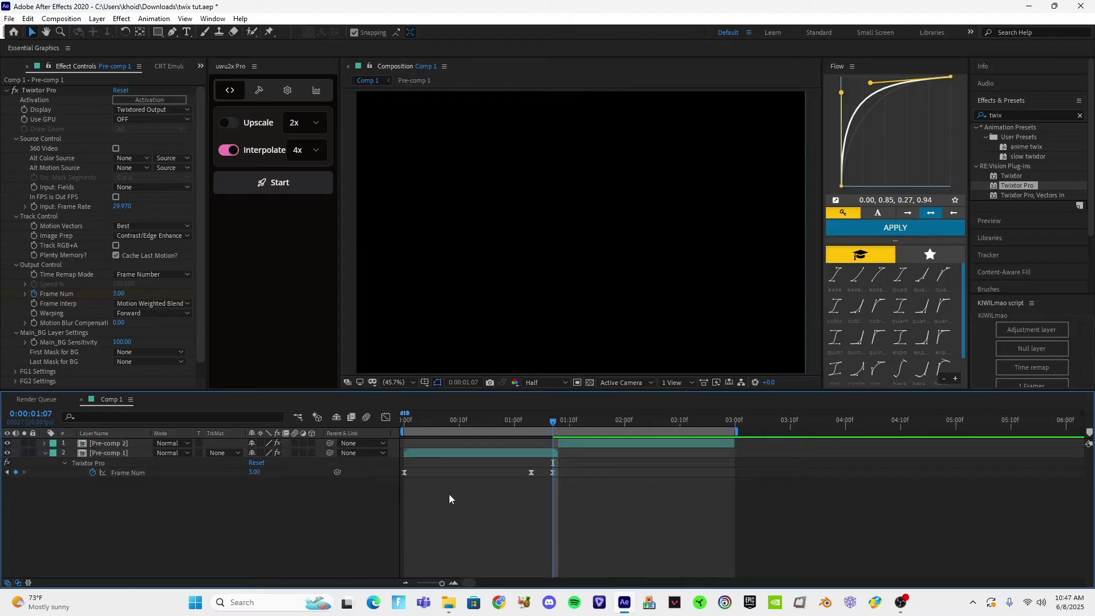
{"action": "mouse_move", "coordinate": [541, 425]}
{"action": "left_mouse_down"}
{"action": "mouse_move", "coordinate": [500, 419]}
{"action": "mouse_move", "coordinate": [549, 423]}
{"action": "left_mouse_up"}
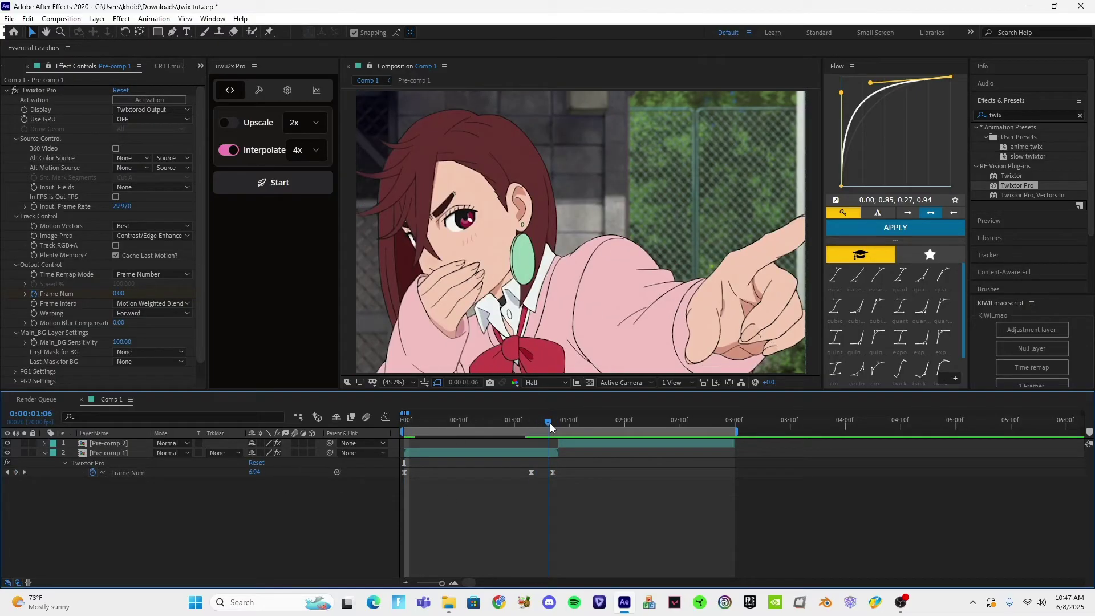
{"action": "key", "text": "space"}
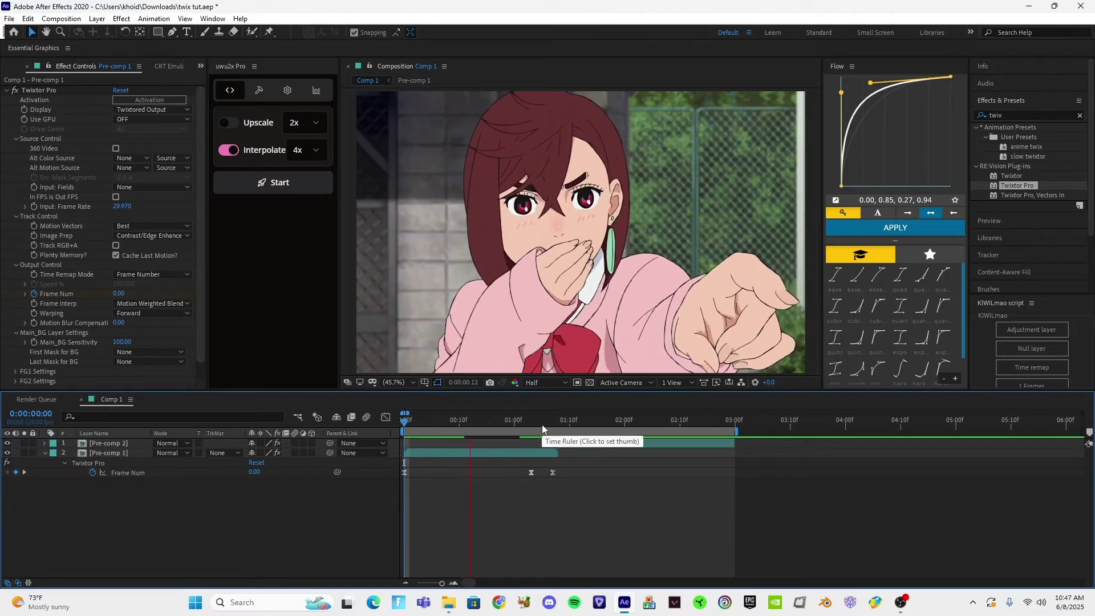
{"action": "left_click", "coordinate": [542, 424]}
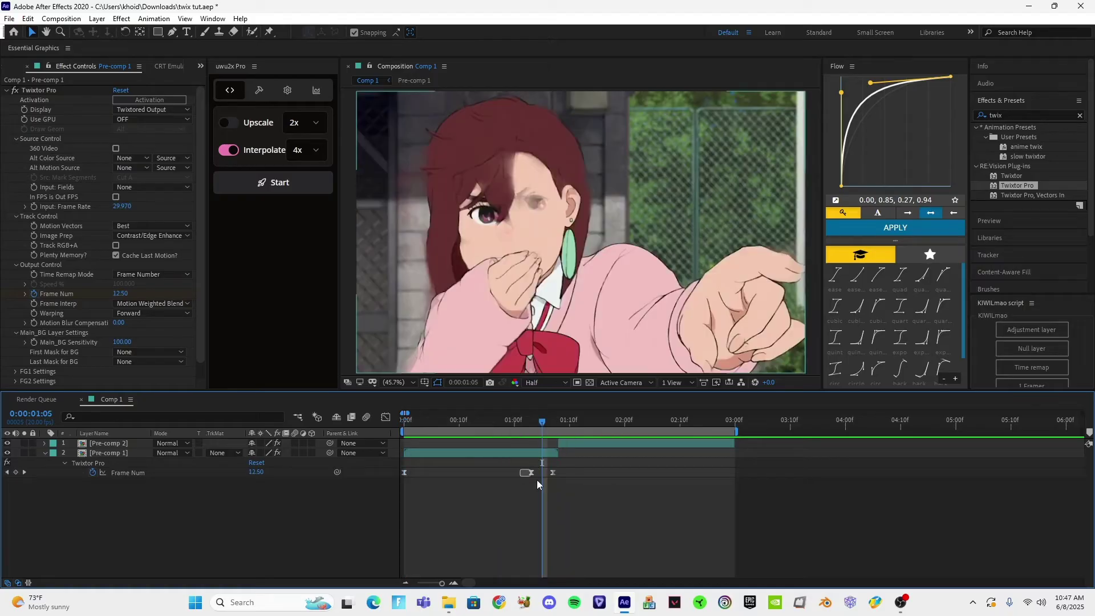
- Lengthen the outgoing graph handle of the Frame Num keyframe at 0:00:01:03 horizontally and preview the easing
{"action": "left_click", "coordinate": [532, 473]}
{"action": "left_click", "coordinate": [386, 418]}
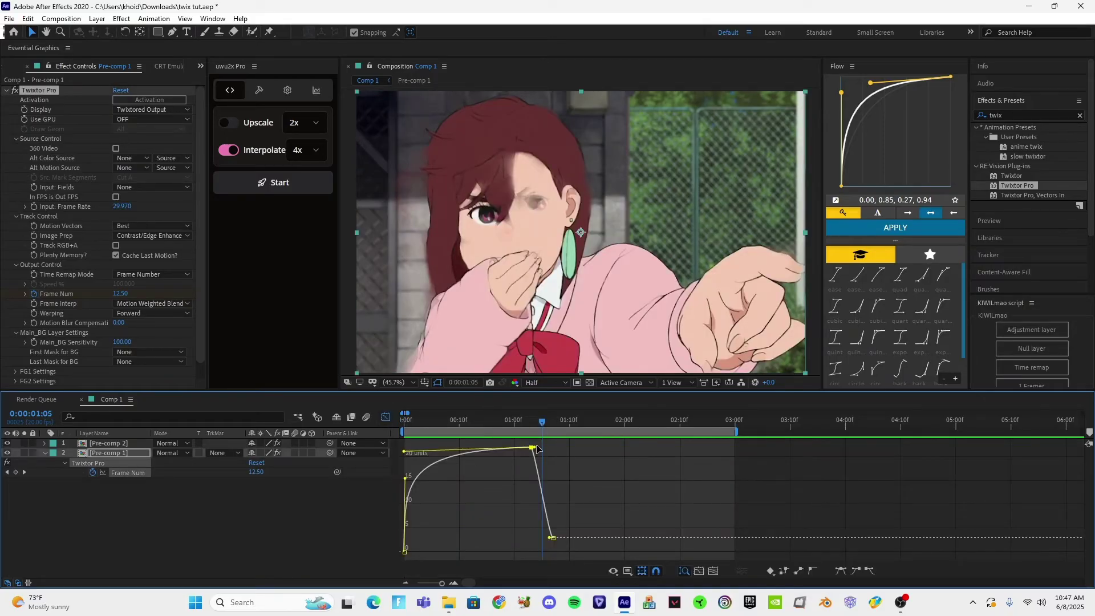
{"action": "left_click_drag", "start_coordinate": [535, 447], "coordinate": [554, 447]}
{"action": "mouse_move", "coordinate": [539, 426]}
{"action": "left_mouse_down"}
{"action": "mouse_move", "coordinate": [554, 434]}
{"action": "mouse_move", "coordinate": [524, 440]}
{"action": "left_mouse_up"}
{"action": "key", "text": "space"}
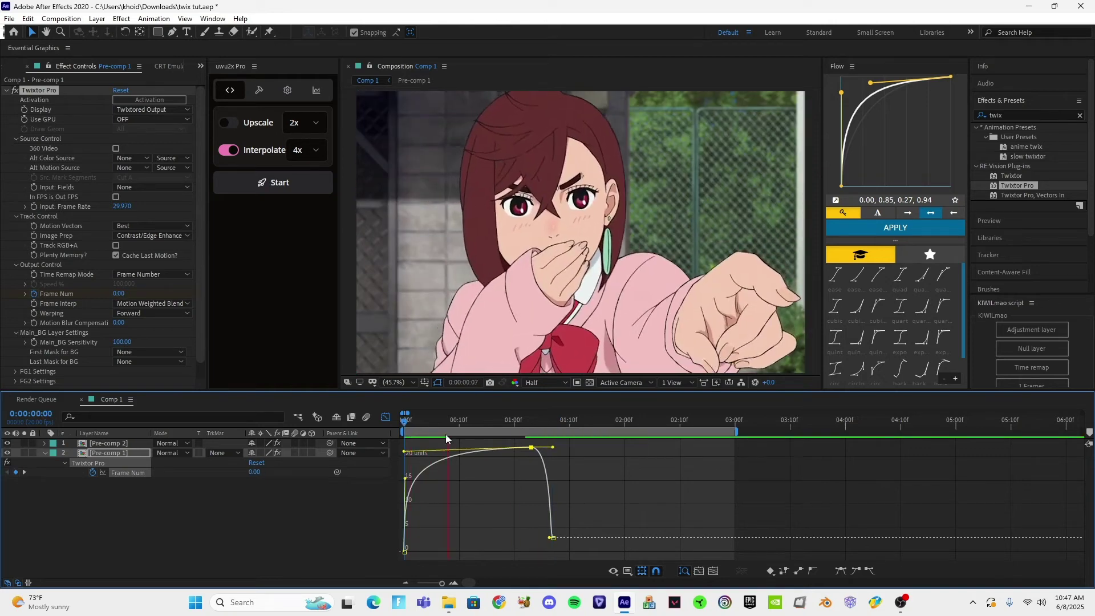
- Raise the outgoing graph handle of the first Frame Num keyframe for a steeper start and play back the clip
{"action": "left_click", "coordinate": [408, 425]}
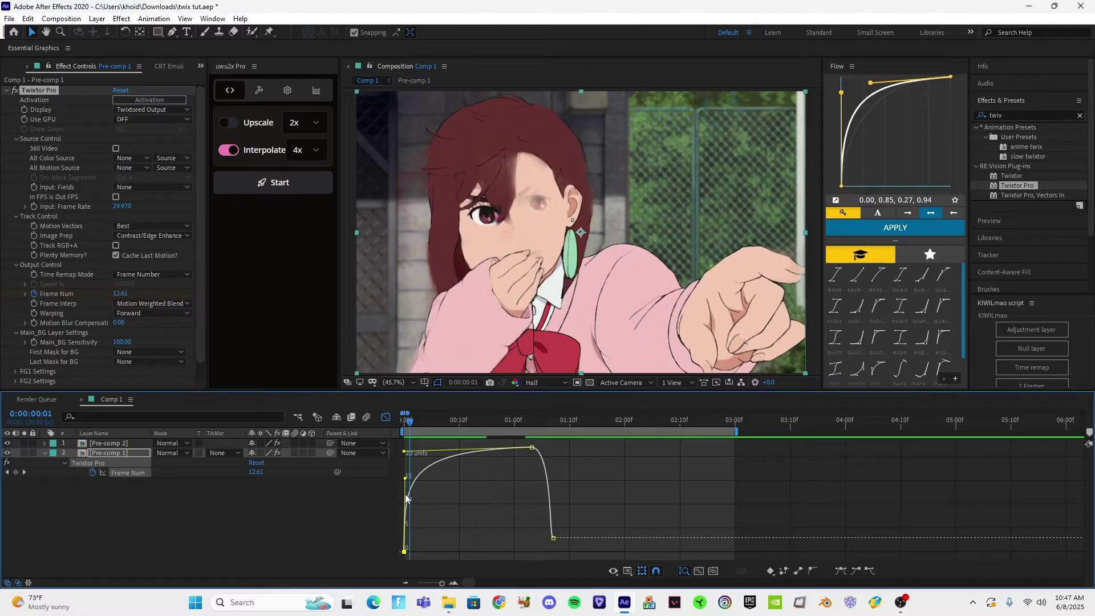
{"action": "mouse_move", "coordinate": [401, 472]}
{"action": "left_mouse_down"}
{"action": "mouse_move", "coordinate": [401, 455]}
{"action": "mouse_move", "coordinate": [401, 465]}
{"action": "left_mouse_up"}
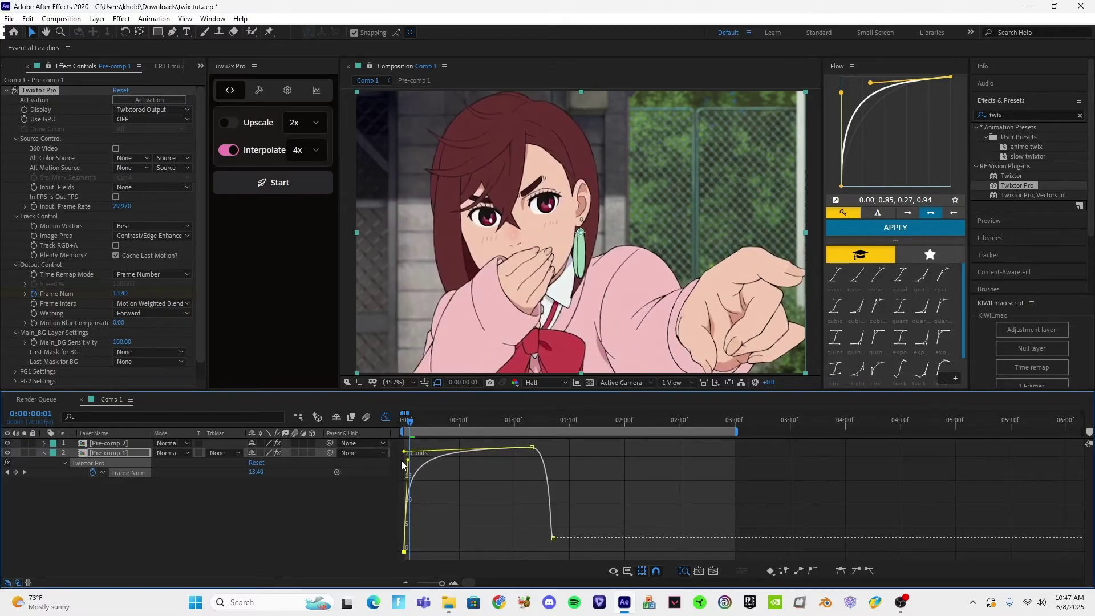
{"action": "key", "text": "space"}
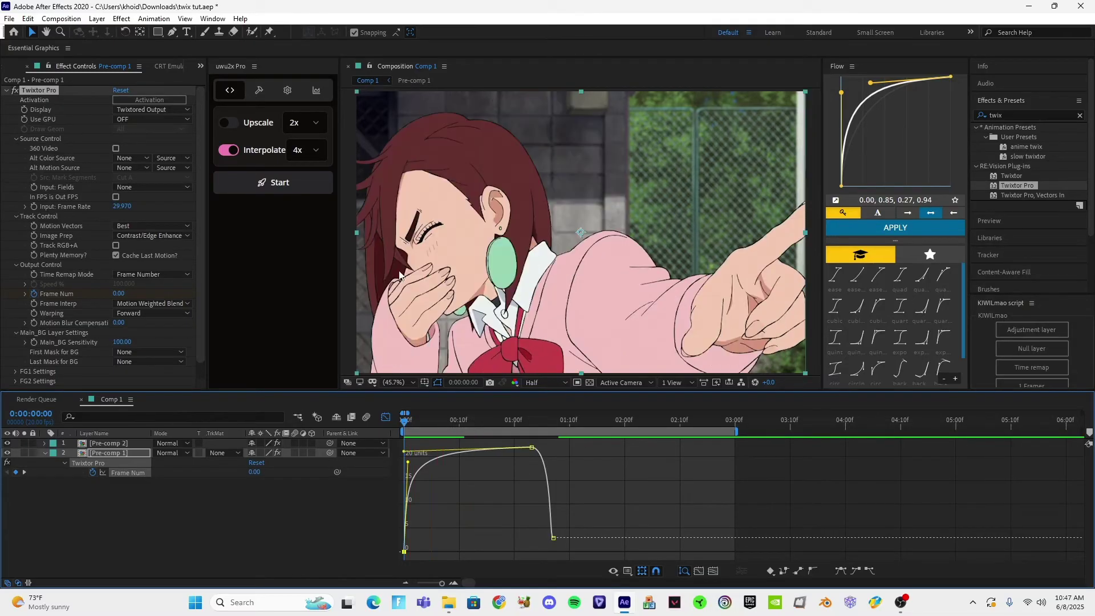
{"action": "left_click", "coordinate": [448, 424]}
{"action": "left_click_drag", "start_coordinate": [413, 423], "coordinate": [392, 430]}
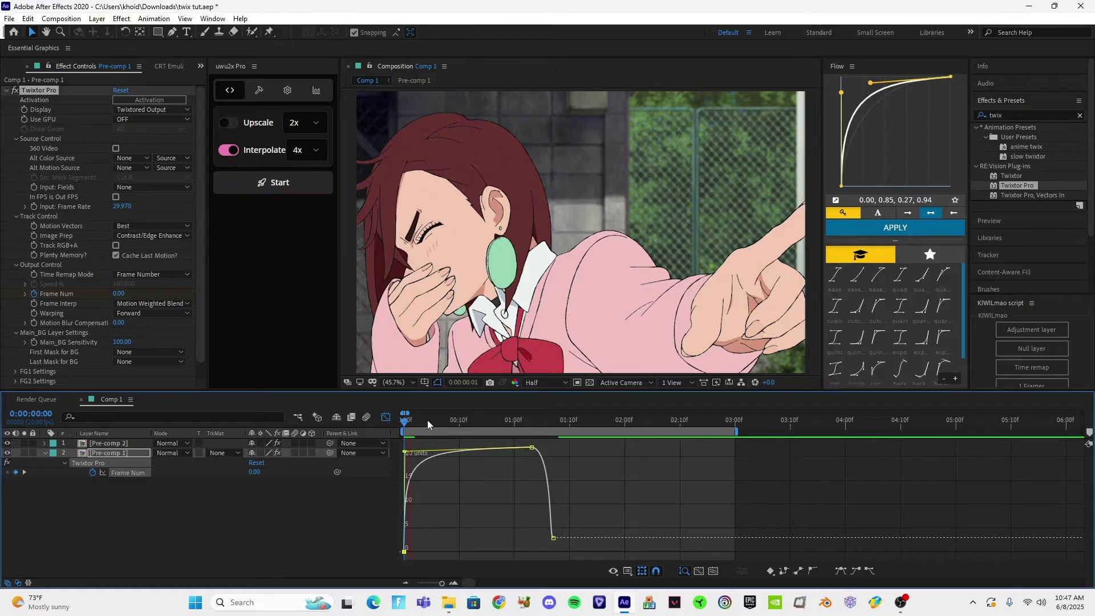
- Close the graph view, collapse Pre-comp 1's keyframes and preview the composition
{"action": "left_click", "coordinate": [385, 417]}
{"action": "left_click", "coordinate": [453, 516]}
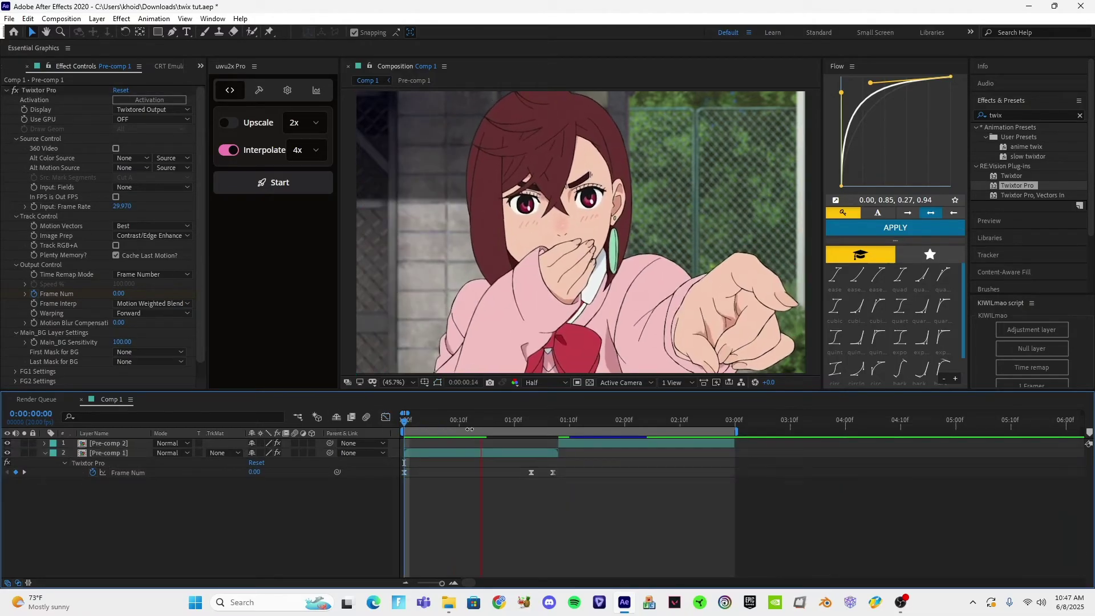
{"action": "key", "text": "u"}
{"action": "key", "text": "u"}
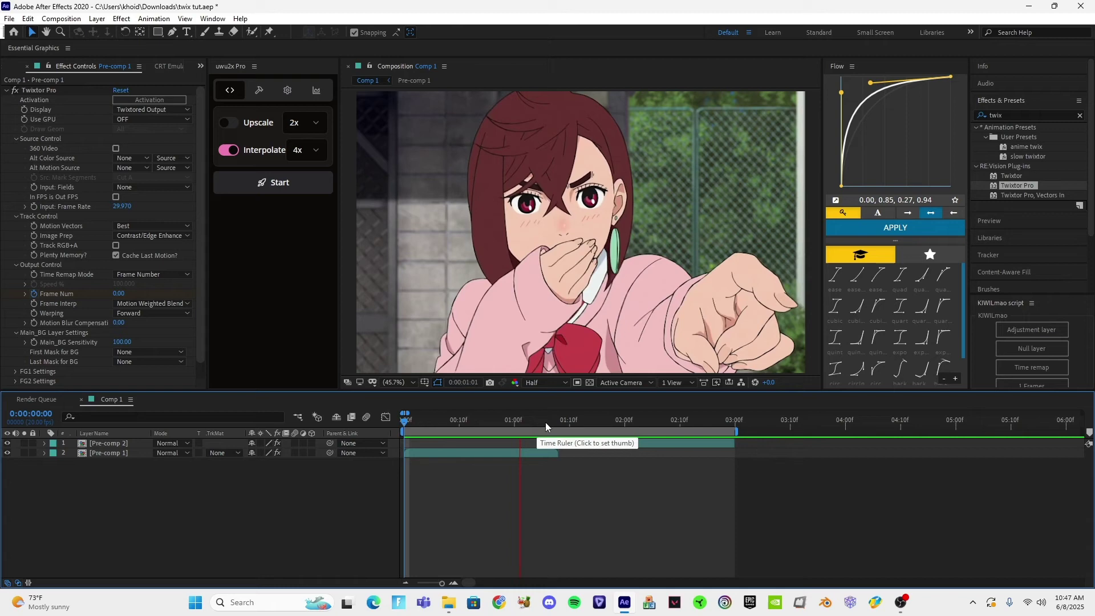
{"action": "left_click", "coordinate": [545, 422]}
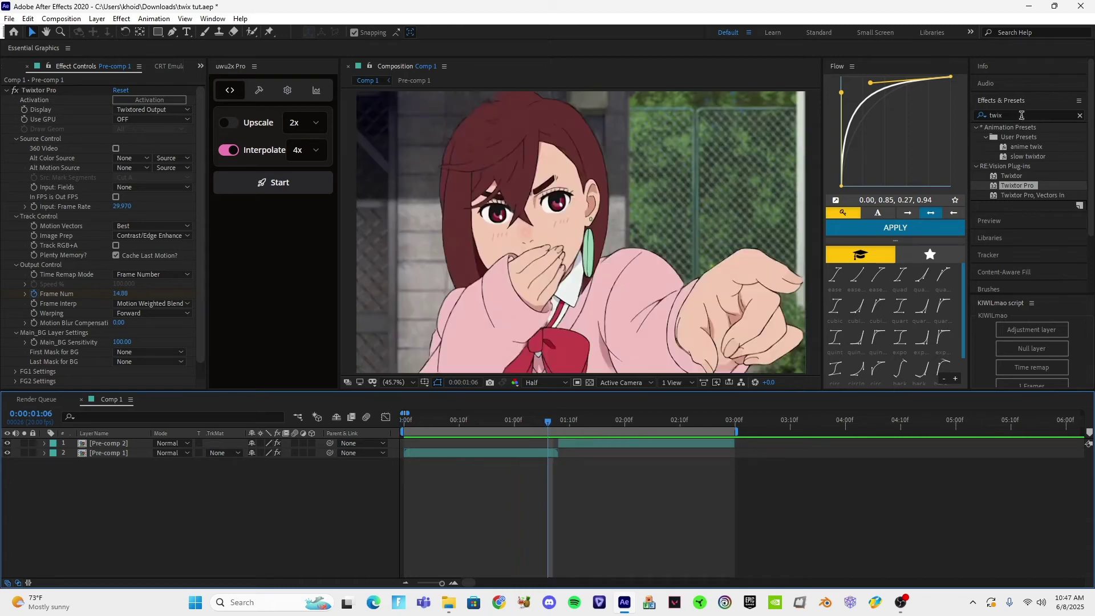
- Clear the effects search, replay the composition from the start and add an adjustment layer above both clips
{"action": "left_click", "coordinate": [1079, 115]}
{"action": "left_click", "coordinate": [701, 505]}
{"action": "key", "text": "Home"}
{"action": "key", "text": "u"}
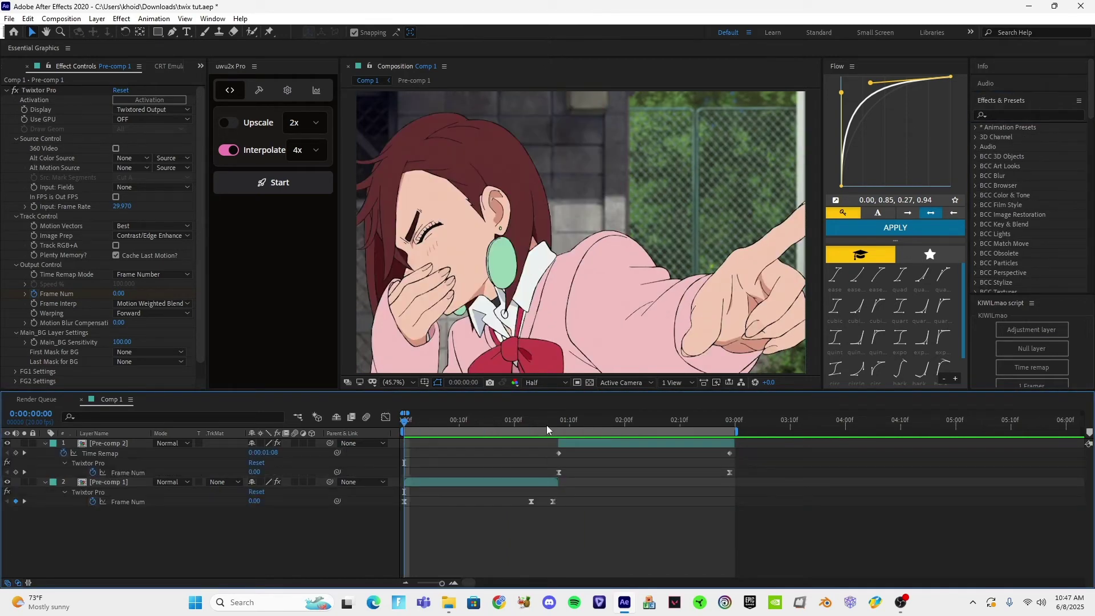
{"action": "key", "text": "space"}
{"action": "key", "text": "u"}
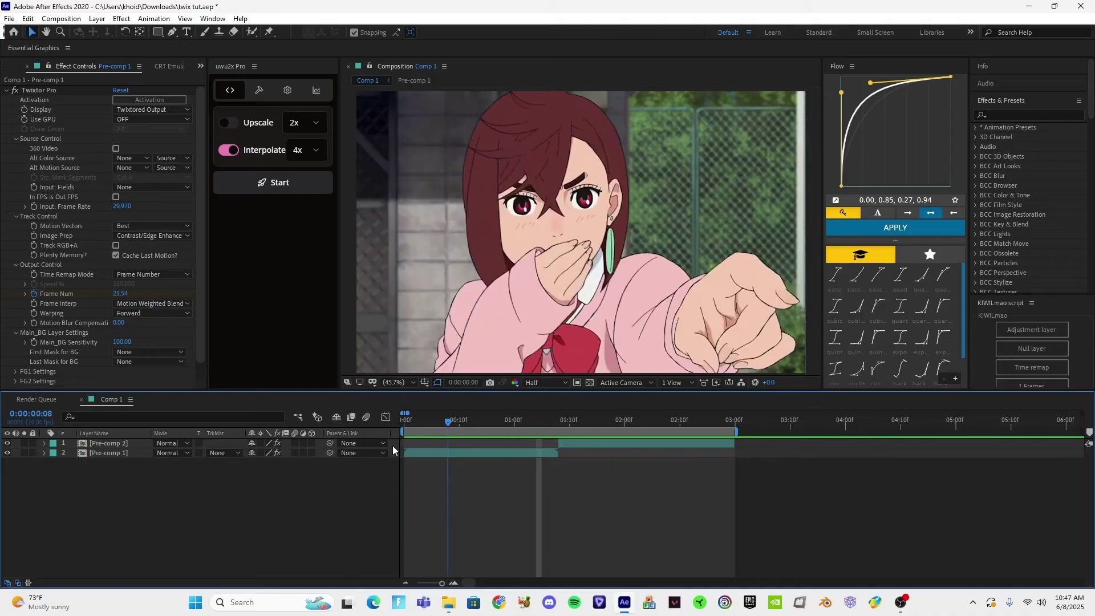
{"action": "left_click_drag", "start_coordinate": [393, 446], "coordinate": [391, 448]}
{"action": "key", "text": "space"}
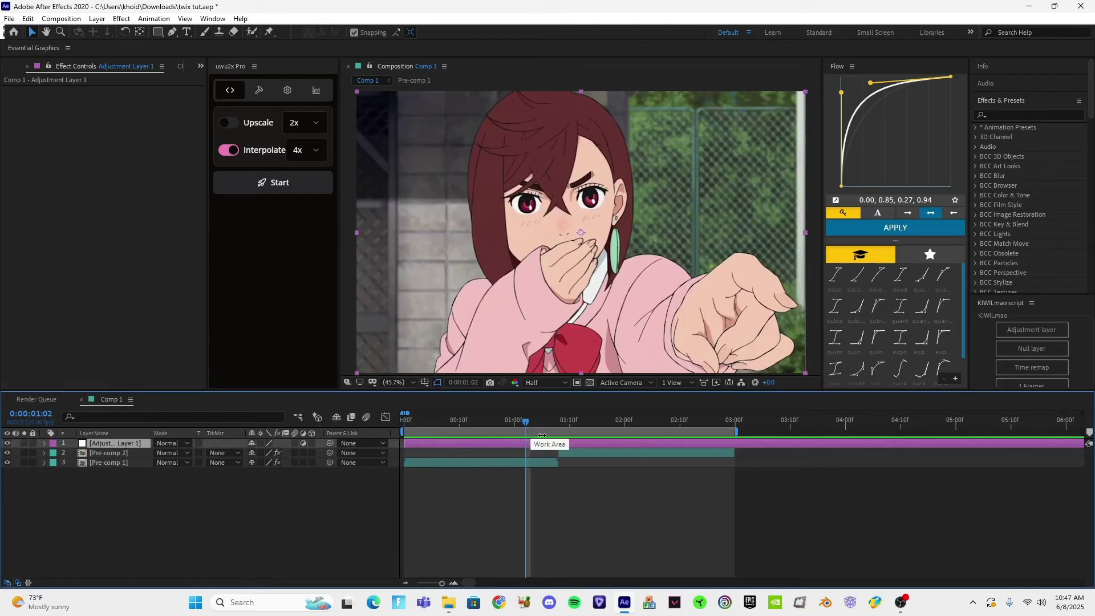
- Trim the adjustment layer to run from 0:00:01:02 to 0:00:03:00, deleting the excess pieces
{"action": "key", "text": "ctrl+shift+d"}
{"action": "left_click", "coordinate": [515, 453]}
{"action": "key", "text": "Delete"}
{"action": "left_click", "coordinate": [535, 443]}
{"action": "mouse_move", "coordinate": [528, 422]}
{"action": "left_mouse_down"}
{"action": "mouse_move", "coordinate": [737, 425]}
{"action": "mouse_move", "coordinate": [373, 451]}
{"action": "mouse_move", "coordinate": [536, 420]}
{"action": "left_mouse_up"}
{"action": "key", "text": "ctrl+shift+d"}
{"action": "key", "text": "Delete"}
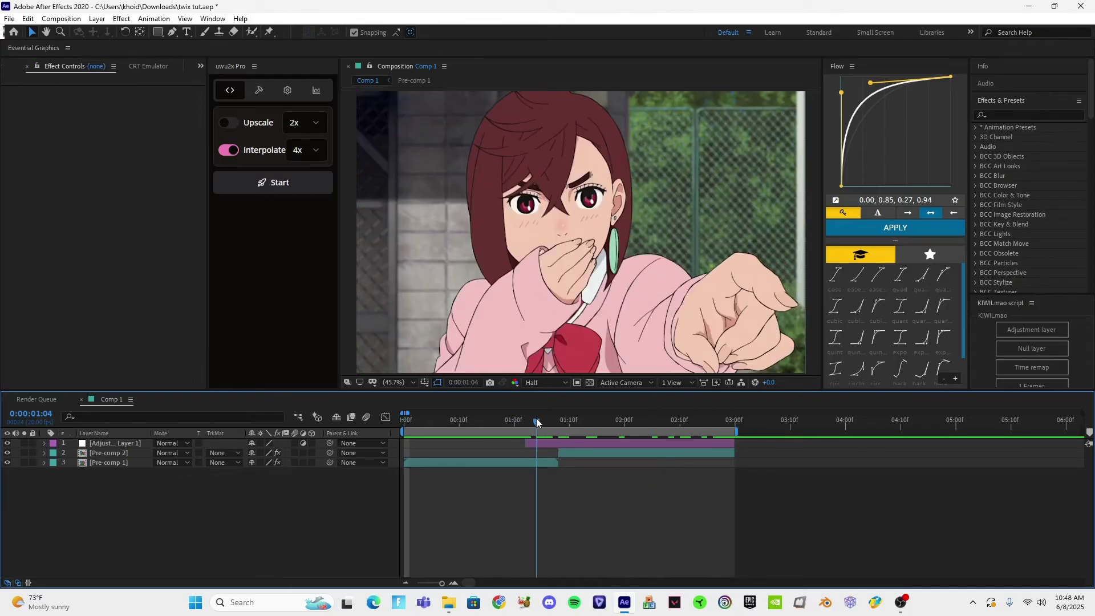
- Find the S_WarpPuddle effect and apply it to the adjustment layer
{"action": "left_click", "coordinate": [1048, 116]}
{"action": "type", "text": "warppuddle"}
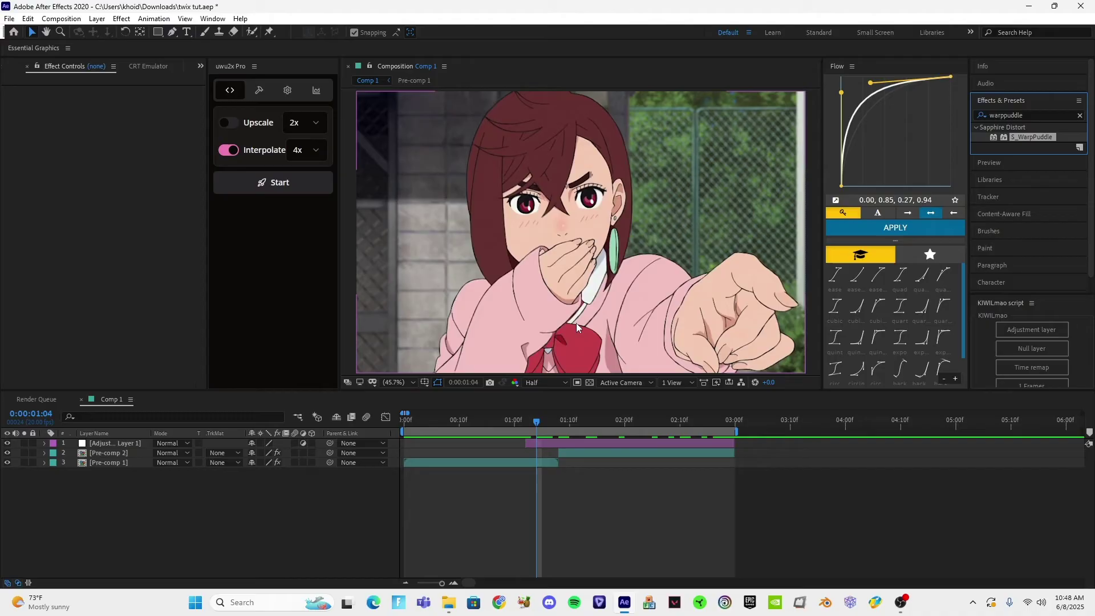
{"action": "left_click_drag", "start_coordinate": [1029, 137], "coordinate": [609, 443]}
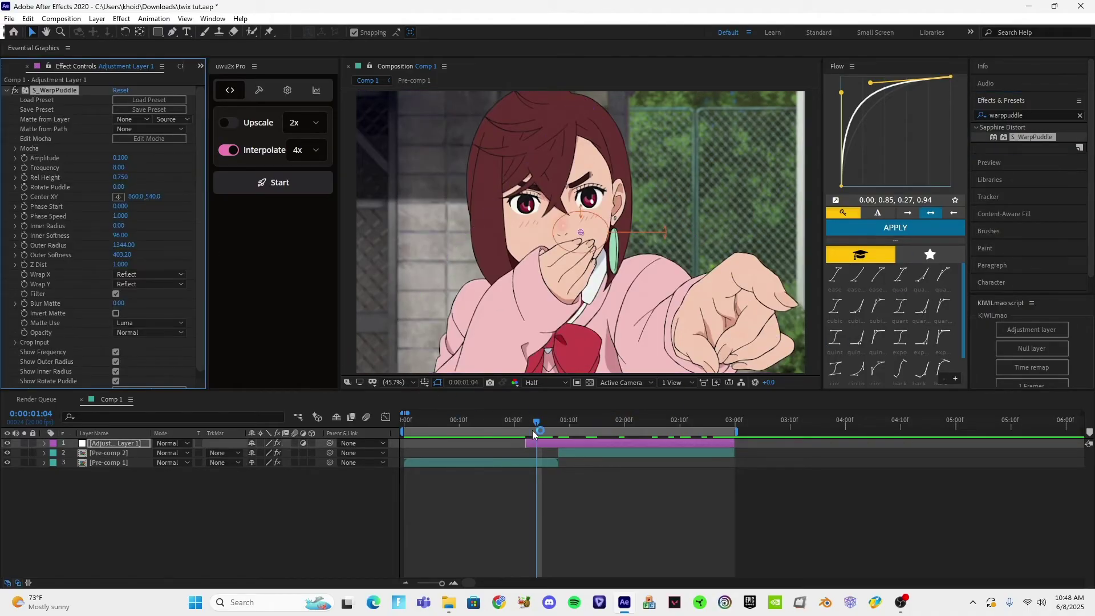
- Raise S_WarpPuddle's Outer Softness and Outer Radius to their maximum of 32767
{"action": "mouse_move", "coordinate": [540, 423]}
{"action": "left_mouse_down"}
{"action": "mouse_move", "coordinate": [691, 407]}
{"action": "mouse_move", "coordinate": [542, 421]}
{"action": "left_mouse_up"}
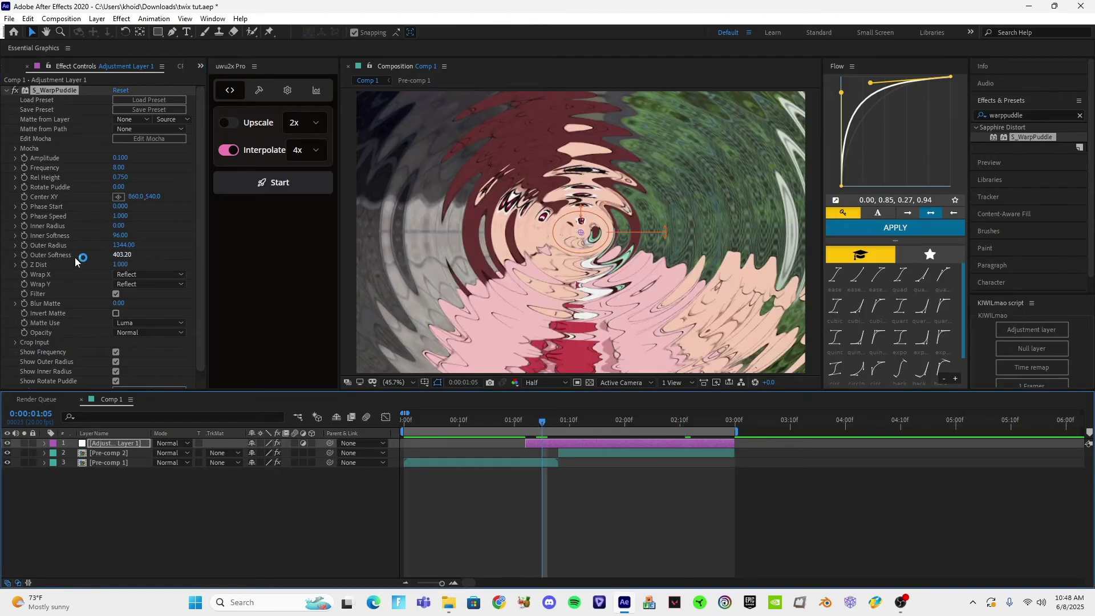
{"action": "left_click_drag", "start_coordinate": [127, 256], "coordinate": [411, 268]}
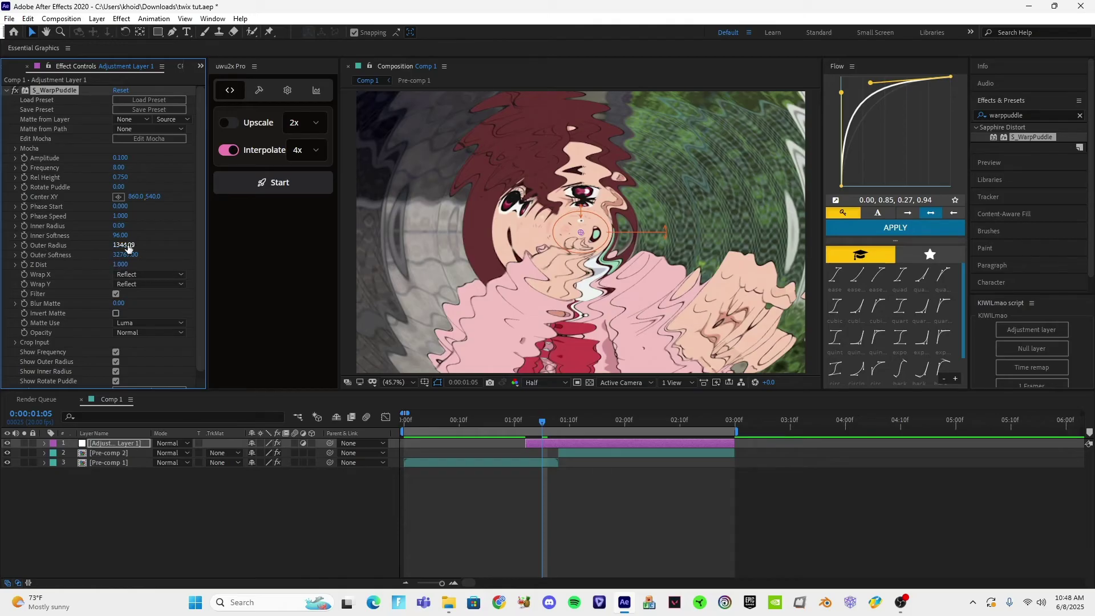
{"action": "left_click_drag", "start_coordinate": [128, 246], "coordinate": [466, 262]}
- At the adjustment layer's start, 0:00:01:02, set S_WarpPuddle's Frequency to 1.7 and Amplitude to 0
{"action": "left_click_drag", "start_coordinate": [538, 426], "coordinate": [527, 430]}
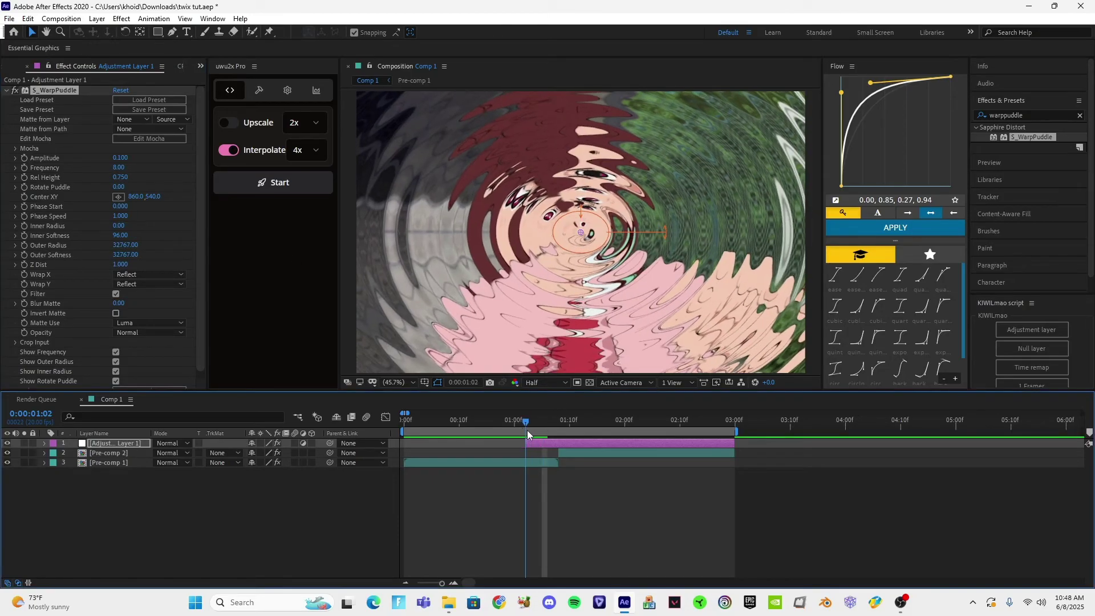
{"action": "left_click", "coordinate": [121, 167]}
{"action": "type", "text": "1.7"}
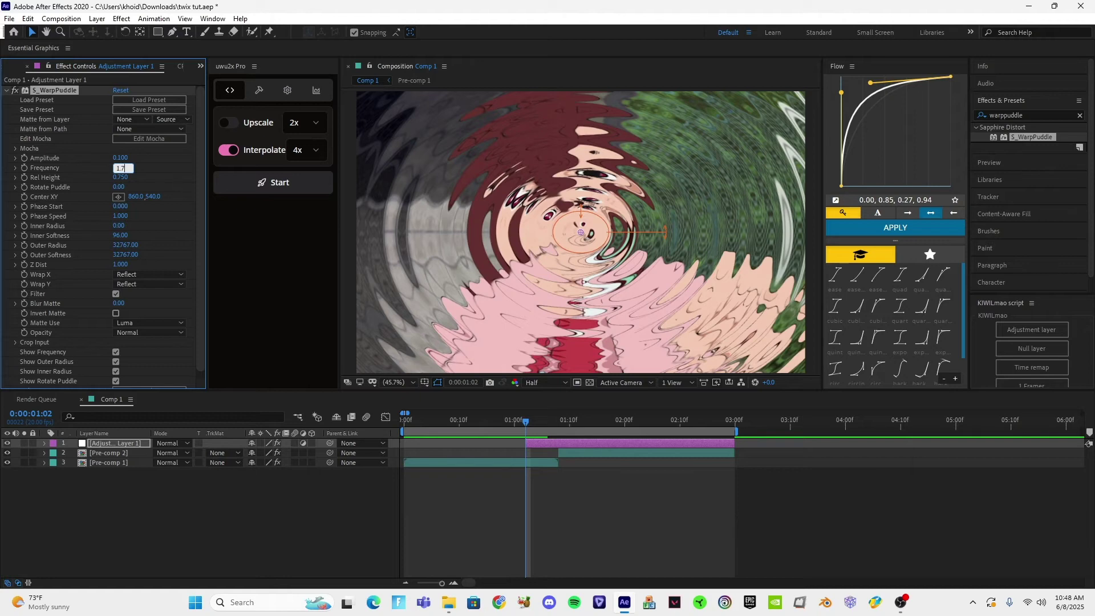
{"action": "key", "text": "Return"}
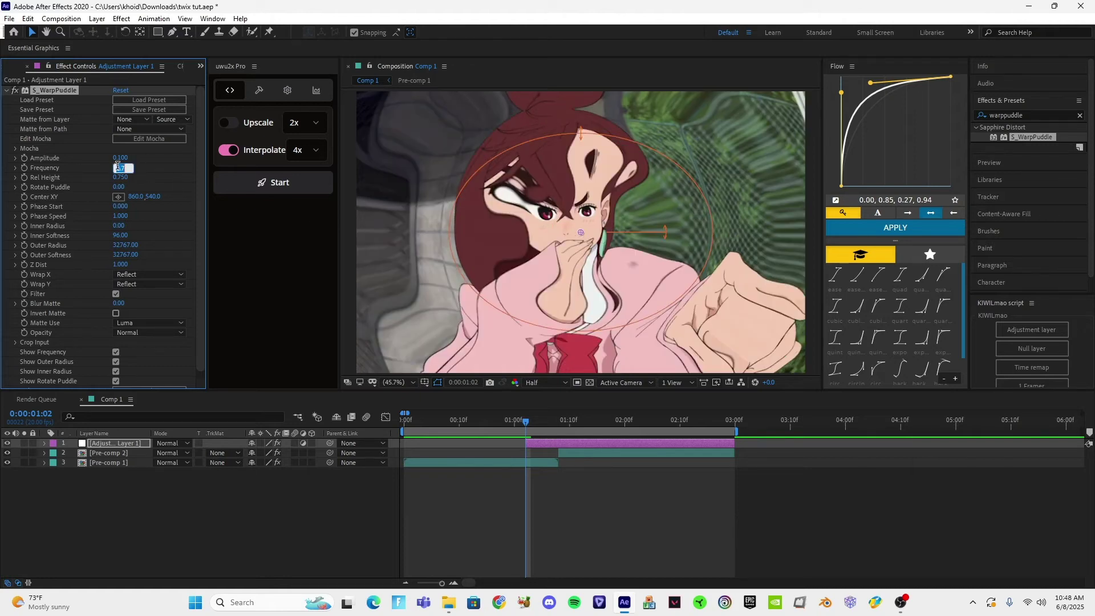
{"action": "key", "text": "Return"}
{"action": "left_click", "coordinate": [149, 162]}
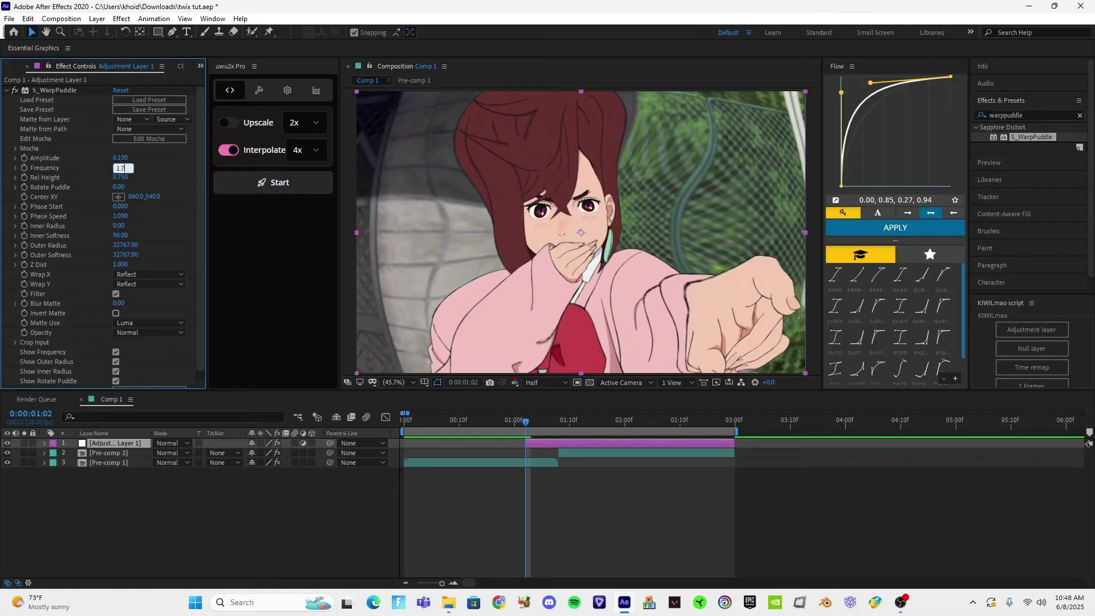
{"action": "key", "text": "Return"}
{"action": "left_click", "coordinate": [120, 158]}
{"action": "type", "text": "0"}
{"action": "key", "text": "Return"}
{"action": "left_click", "coordinate": [150, 154]}
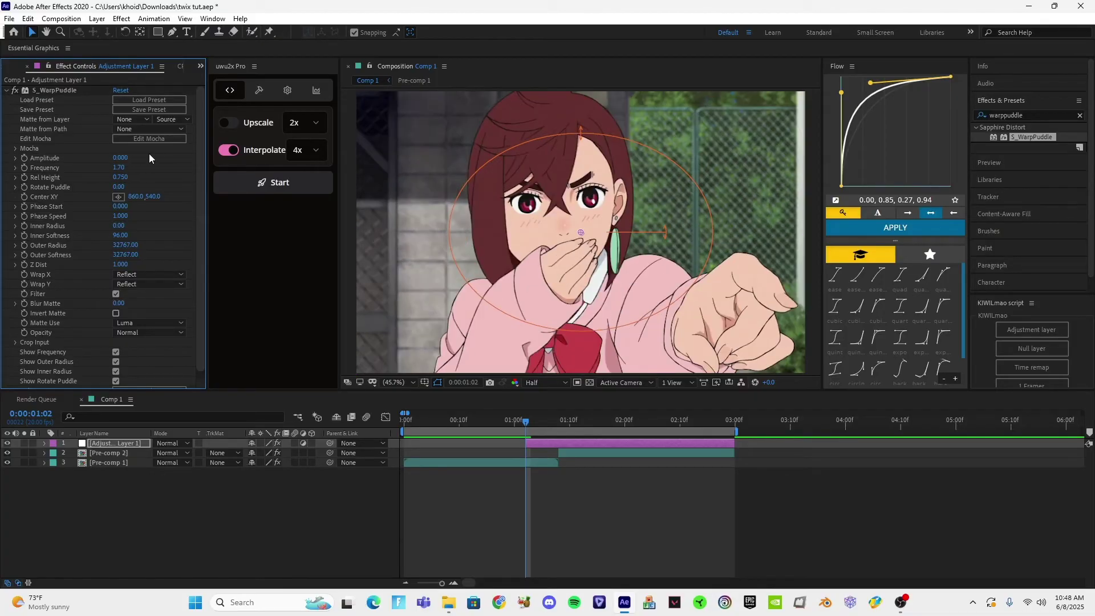
- Keyframe S_WarpPuddle's Amplitude of 0 and shift both the adjustment layer's start and that keyframe one frame later
{"action": "left_click", "coordinate": [24, 158]}
{"action": "key", "text": "u"}
{"action": "left_click_drag", "start_coordinate": [526, 443], "coordinate": [536, 445]}
{"action": "left_click_drag", "start_coordinate": [526, 463], "coordinate": [534, 462]}
- At the cut between the two clips, 0:00:01:08, keyframe S_WarpPuddle's Amplitude at 0.06
{"action": "left_click_drag", "start_coordinate": [539, 425], "coordinate": [561, 428]}
{"action": "left_click", "coordinate": [120, 159]}
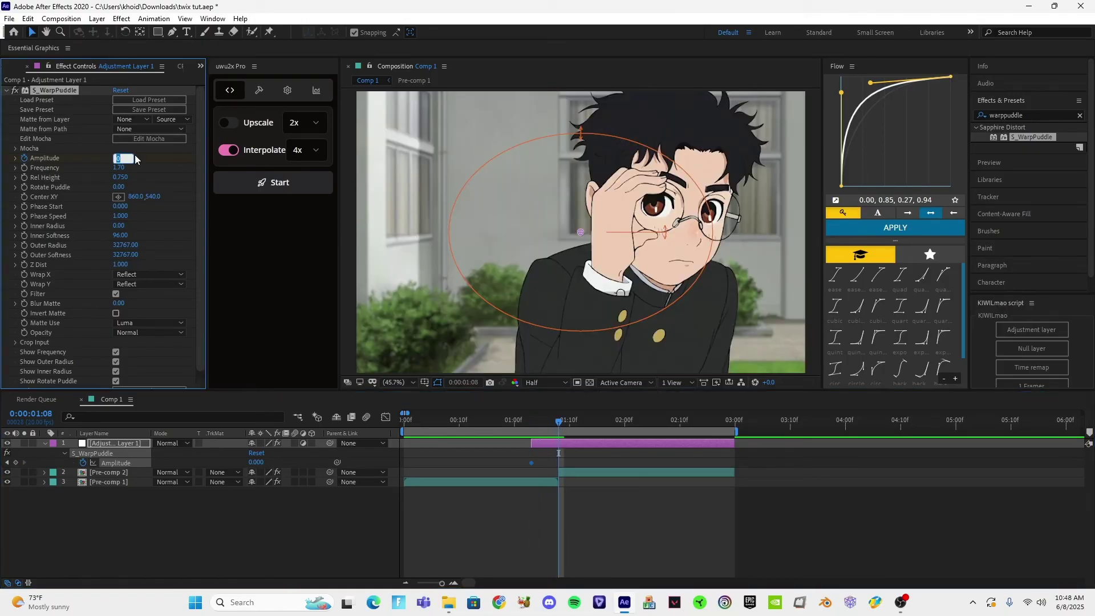
{"action": "type", "text": "0.06"}
{"action": "key", "text": "Return"}
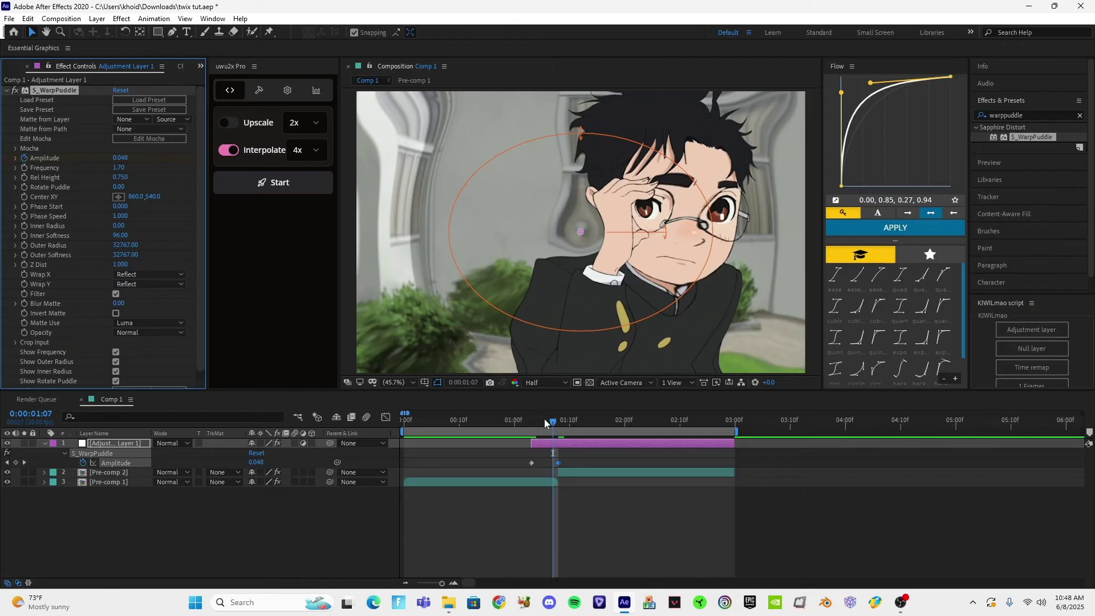
- Keyframe S_WarpPuddle's Amplitude back to 0 at 0:00:02:19, near the end of the composition
{"action": "left_click_drag", "start_coordinate": [544, 419], "coordinate": [729, 423]}
{"action": "type", "text": "0"}
{"action": "key", "text": "Return"}
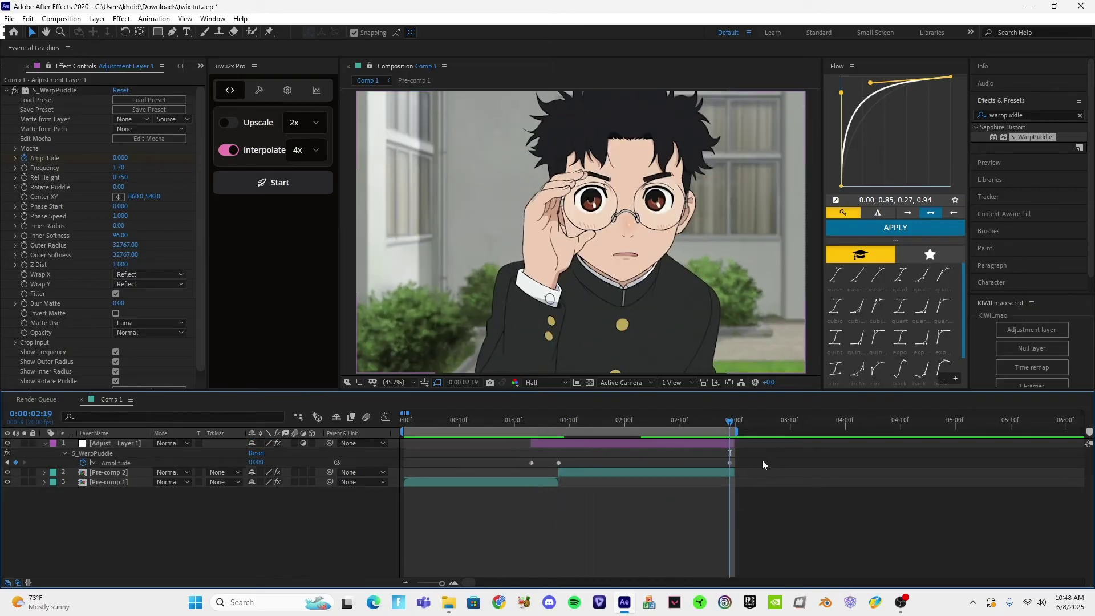
- Shape the Amplitude value graph into a sharp peak at the cut with a long, smooth ease-out to the last keyframe
{"action": "left_click", "coordinate": [386, 421]}
{"action": "left_click_drag", "start_coordinate": [672, 552], "coordinate": [559, 552]}
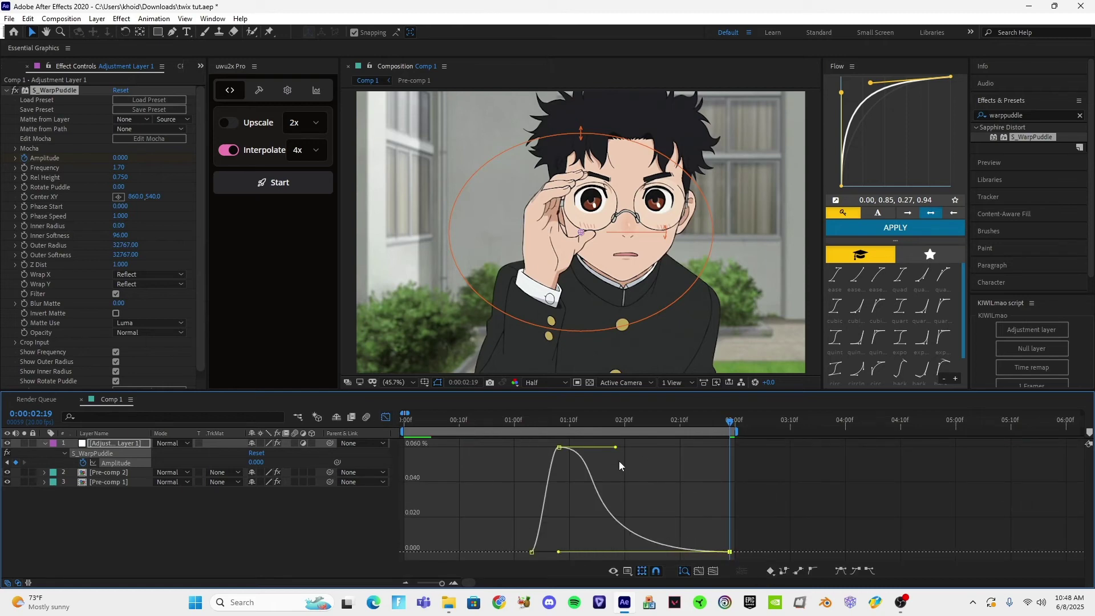
{"action": "left_click_drag", "start_coordinate": [616, 447], "coordinate": [559, 448]}
{"action": "left_click", "coordinate": [538, 542]}
{"action": "left_click", "coordinate": [591, 528]}
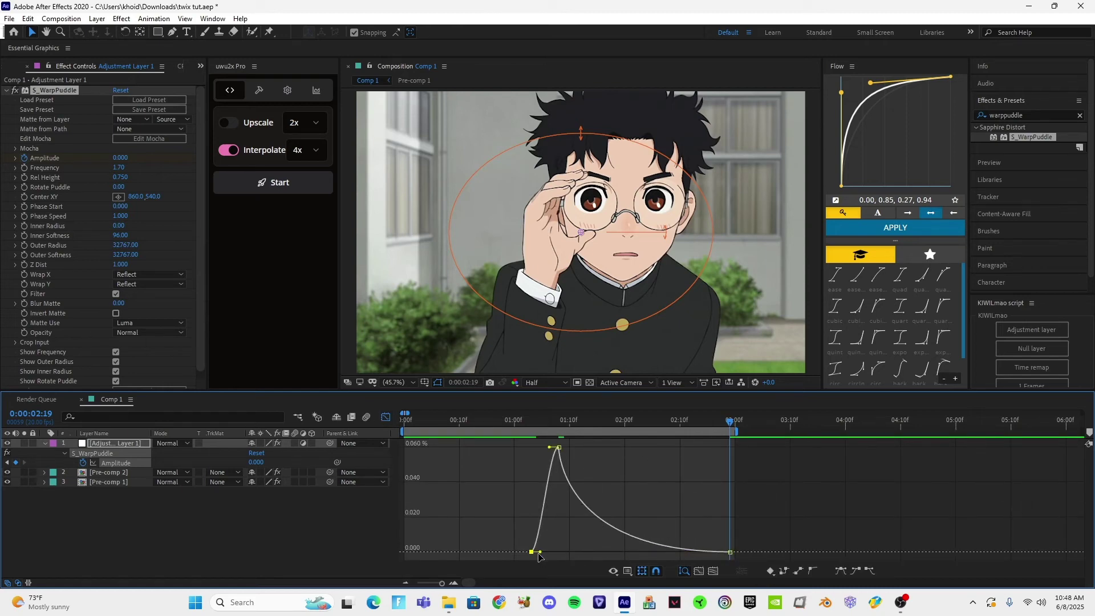
- Play back the warp transition around the cut to check the new Amplitude curve, and leave the graph view
{"action": "key", "text": "space"}
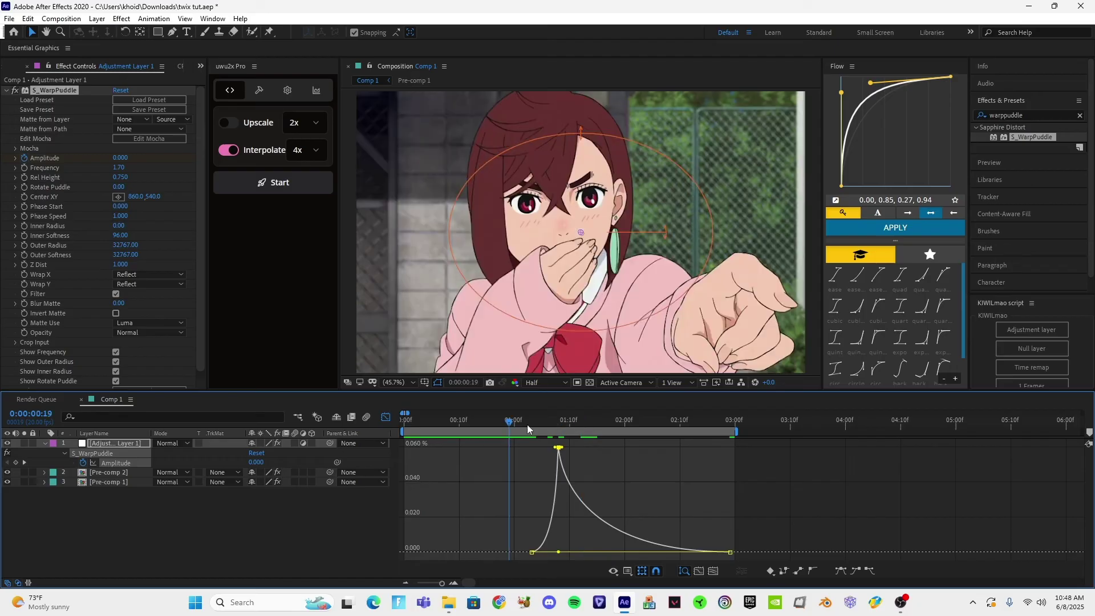
{"action": "left_click", "coordinate": [559, 423]}
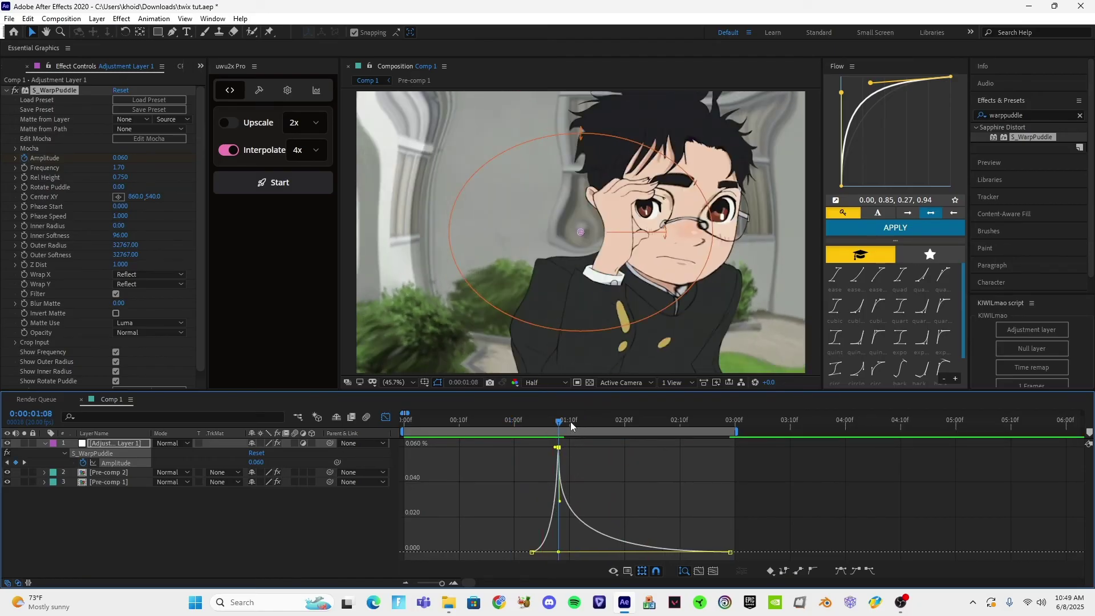
{"action": "key", "text": "space"}
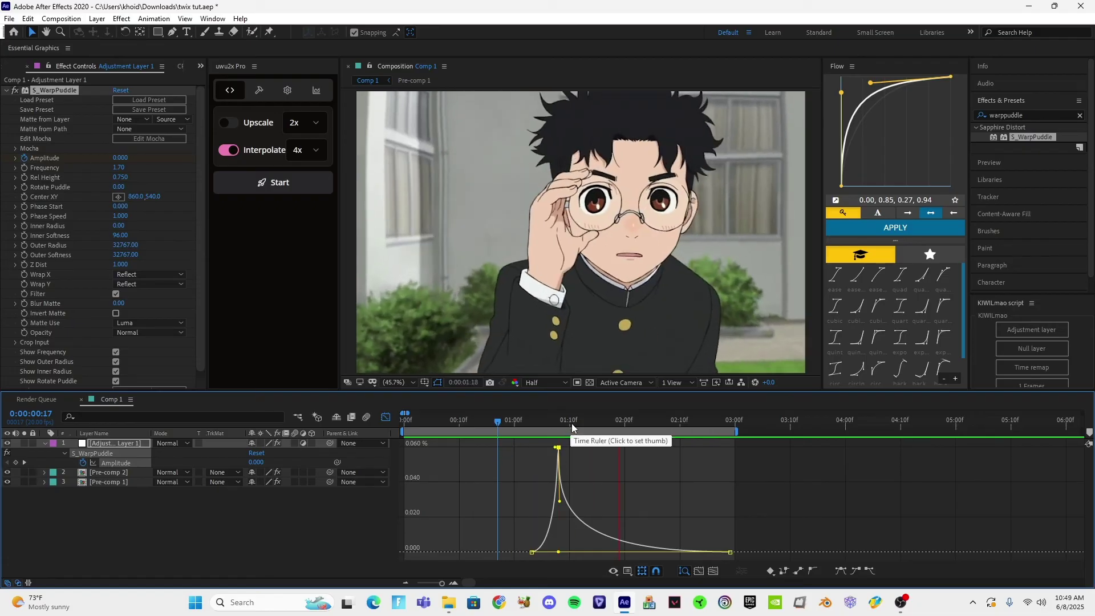
{"action": "left_click", "coordinate": [386, 417]}
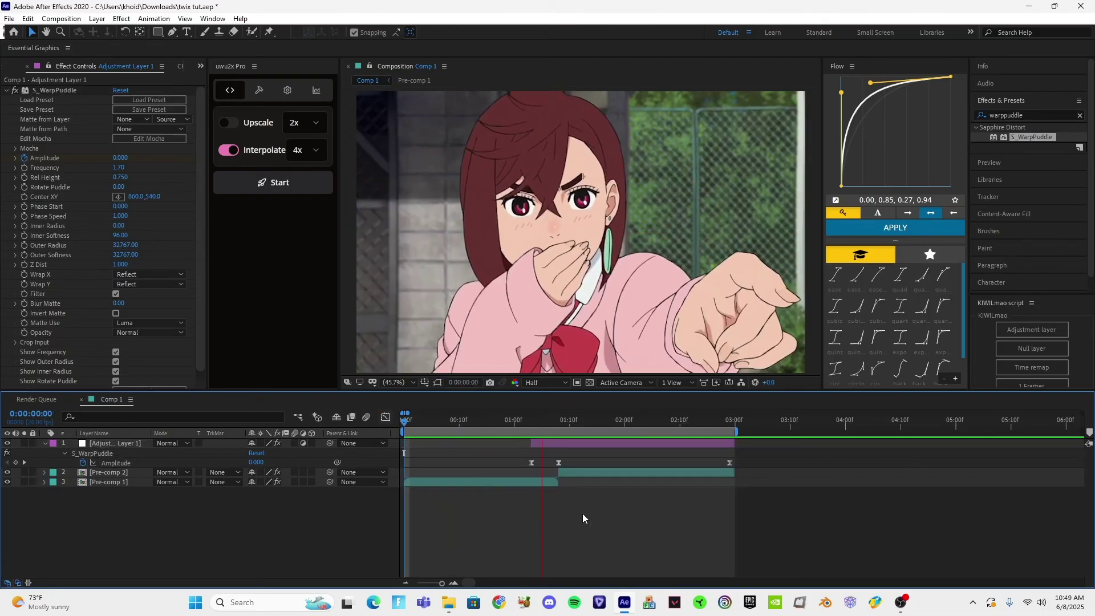
{"action": "left_click", "coordinate": [564, 424]}
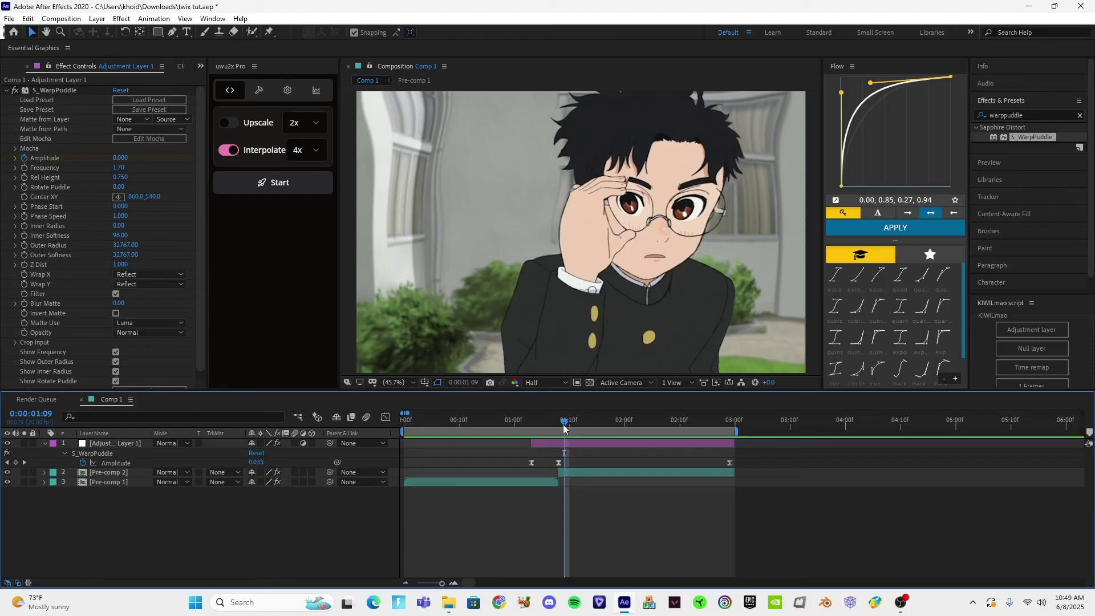
- Try S_WarpPuddle Phase Start values of 1.7 and -0.3 on the adjustment layer, checking the distortion around the cut
{"action": "left_click", "coordinate": [565, 443]}
{"action": "left_click", "coordinate": [559, 427]}
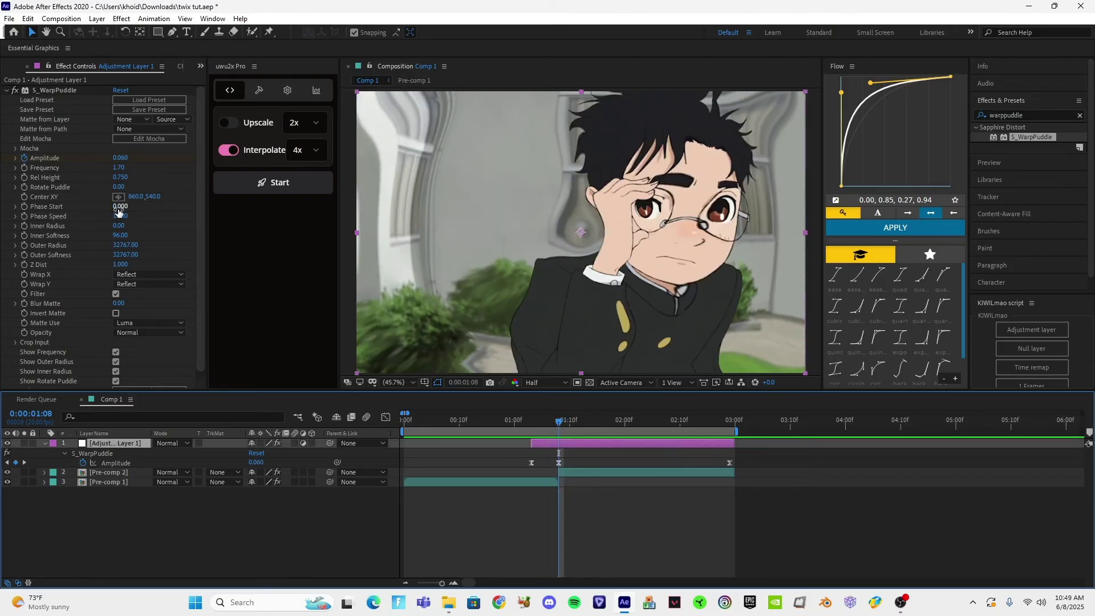
{"action": "left_click_drag", "start_coordinate": [120, 206], "coordinate": [128, 208]}
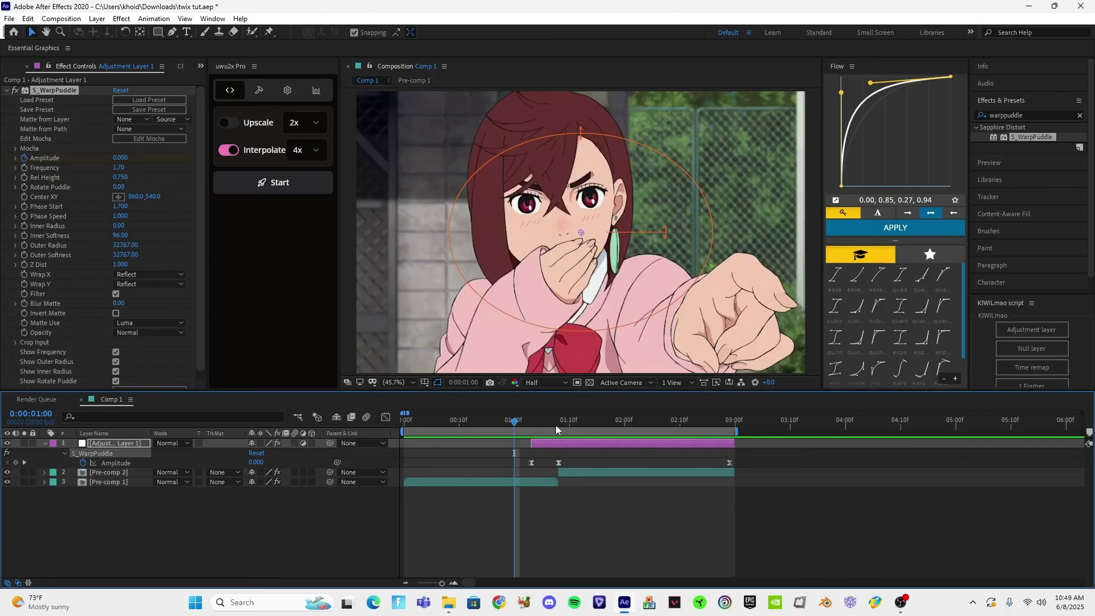
{"action": "key", "text": "space"}
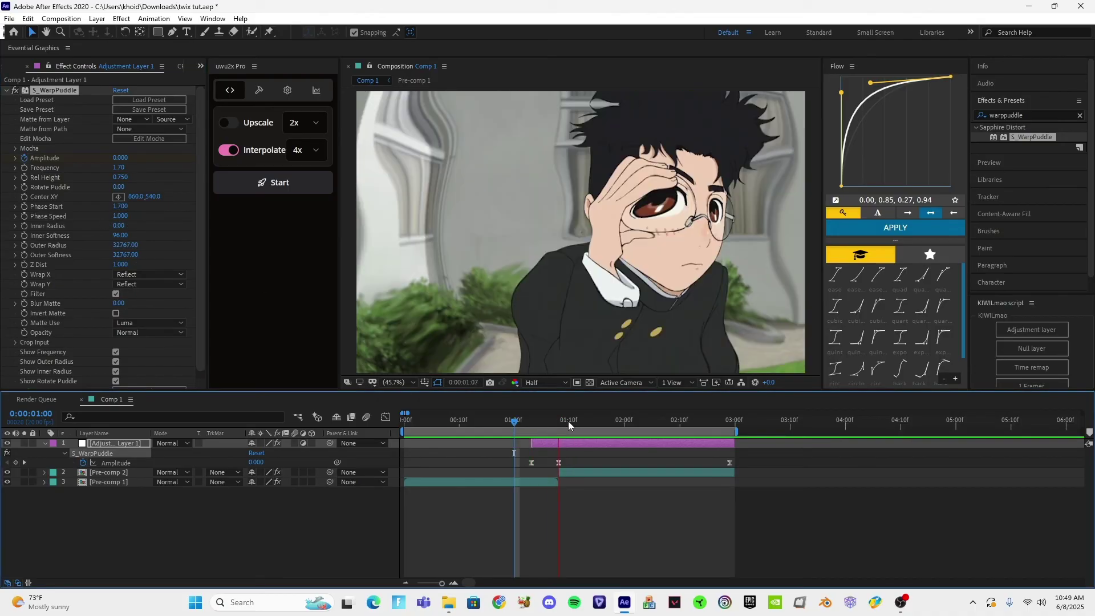
{"action": "left_click_drag", "start_coordinate": [568, 422], "coordinate": [560, 422]}
{"action": "left_click_drag", "start_coordinate": [114, 208], "coordinate": [105, 206]}
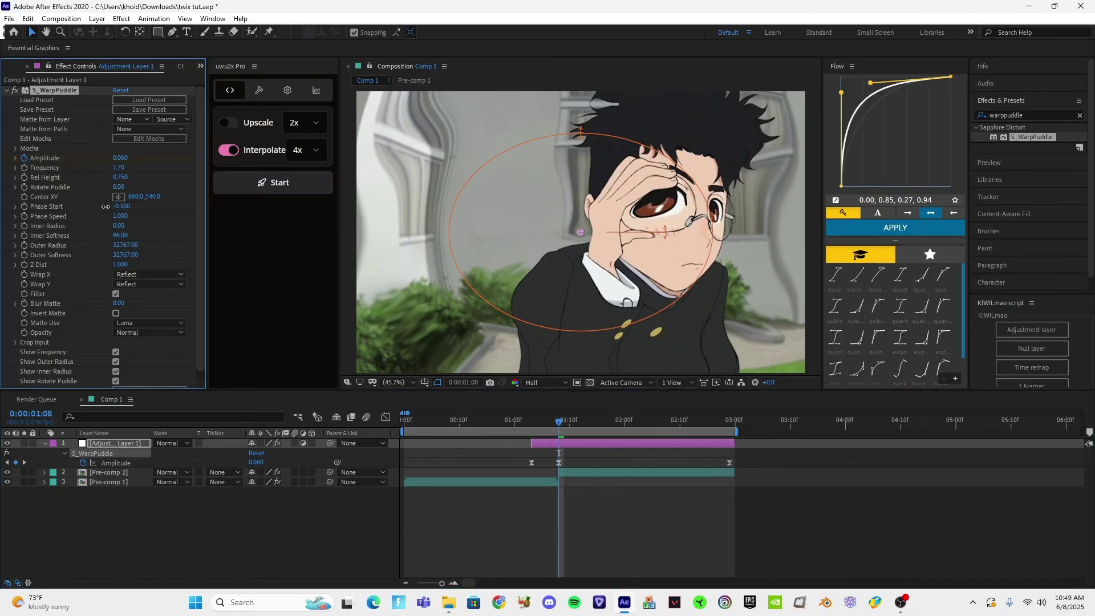
{"action": "left_click_drag", "start_coordinate": [578, 419], "coordinate": [564, 421]}
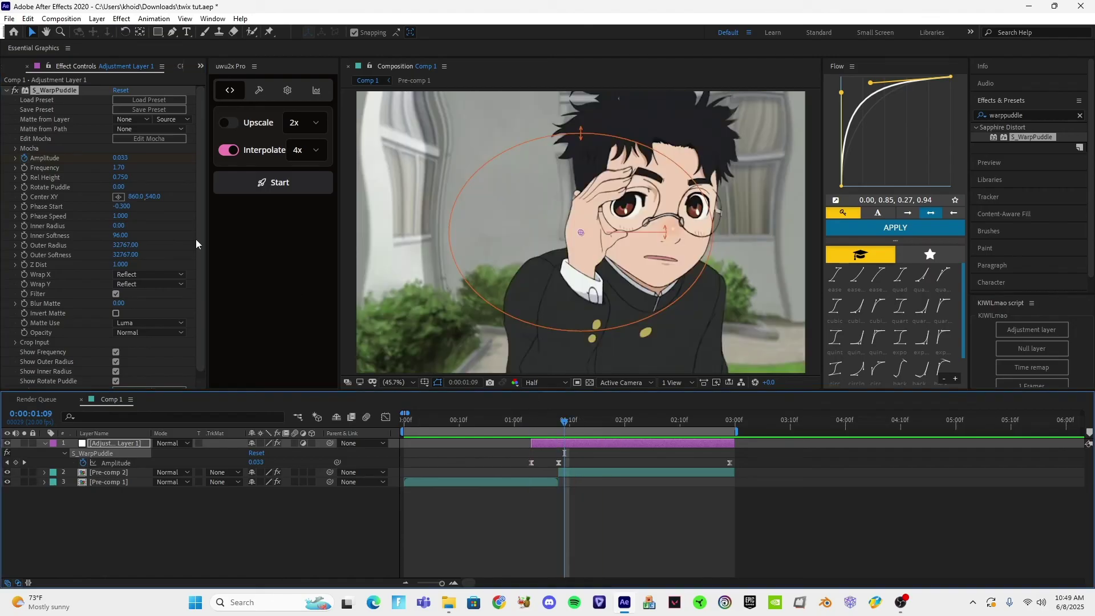
- Try a Phase Start of 17.7 for S_WarpPuddle and preview the transition
{"action": "left_click_drag", "start_coordinate": [124, 208], "coordinate": [263, 215]}
{"action": "left_click", "coordinate": [509, 421]}
{"action": "key", "text": "space"}
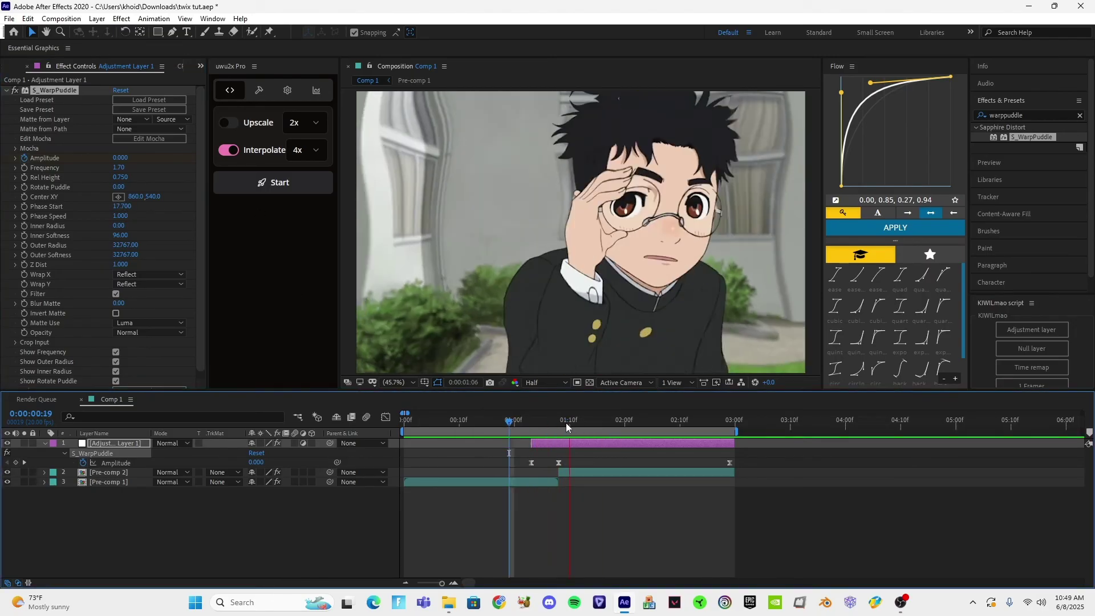
{"action": "key", "text": "Home"}
{"action": "left_click", "coordinate": [616, 466]}
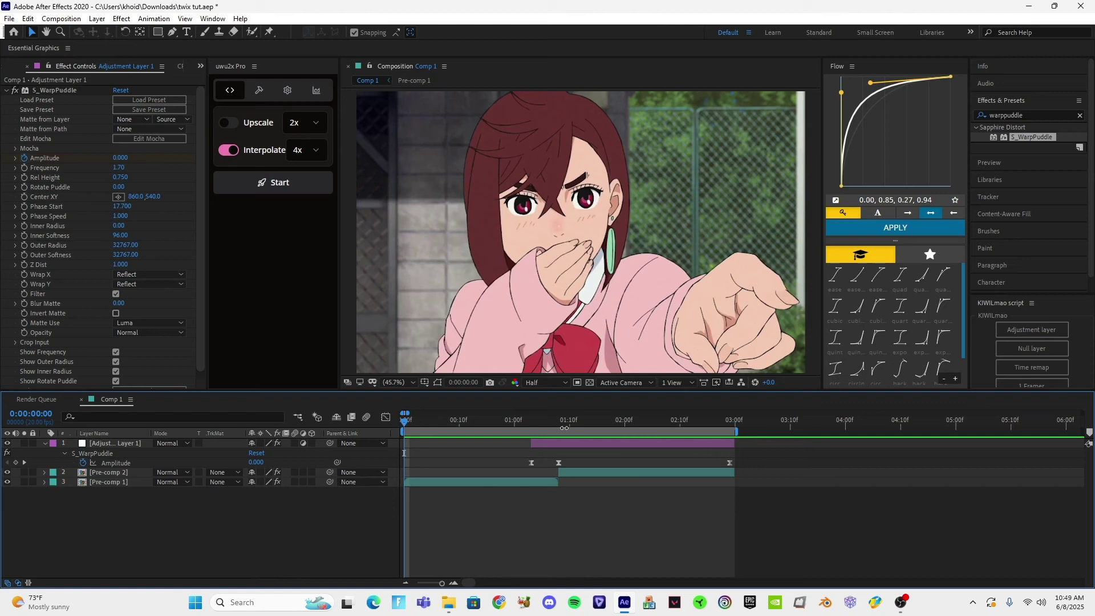
- Set S_WarpPuddle's Phase Start to 9.5 and preview the transition from before the cut and from the beginning
{"action": "left_click", "coordinate": [559, 420]}
{"action": "left_click_drag", "start_coordinate": [120, 207], "coordinate": [70, 215]}
{"action": "left_click", "coordinate": [459, 421]}
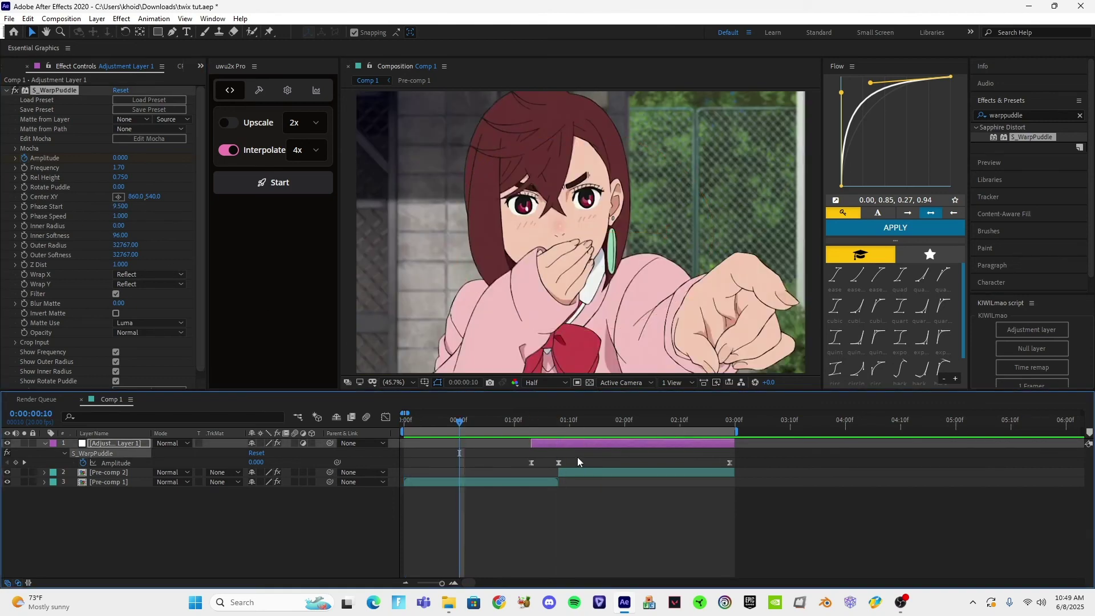
{"action": "key", "text": "space"}
{"action": "left_click", "coordinate": [576, 450]}
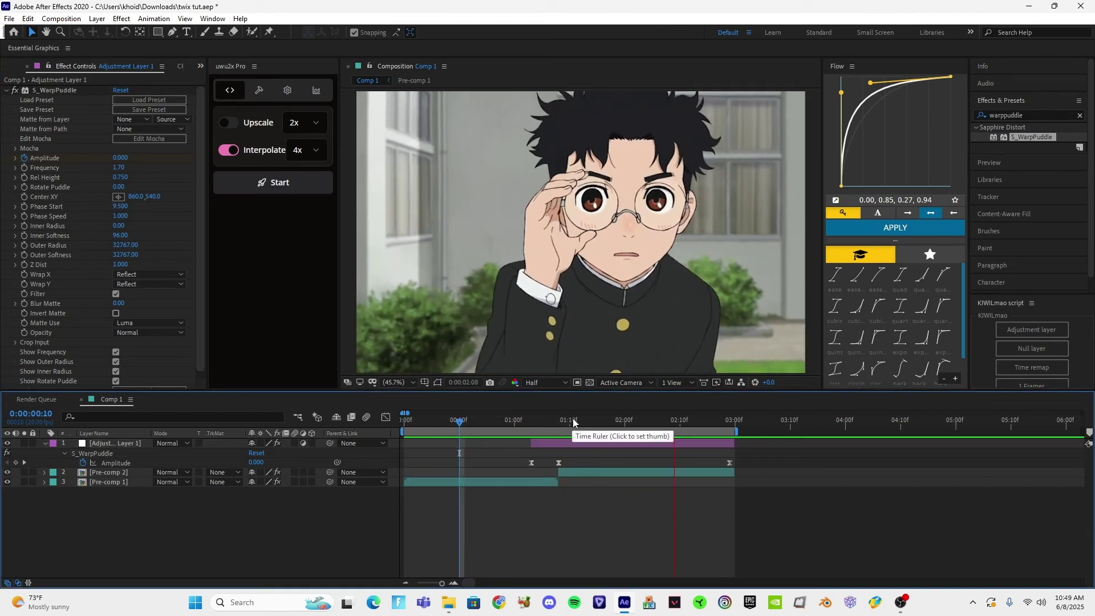
{"action": "key", "text": "Home"}
{"action": "key", "text": "space"}
{"action": "key", "text": "space"}
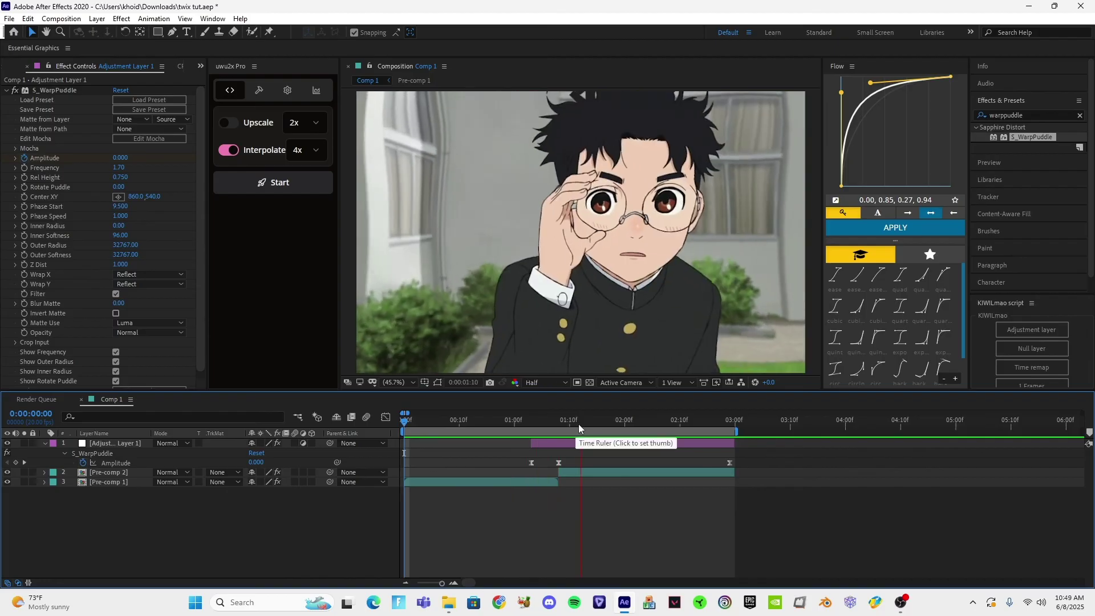
- At 0:00:01:08, set Pre-comp 2's Scale to 125% and add a keyframe for it
{"action": "left_click", "coordinate": [579, 423]}
{"action": "left_click_drag", "start_coordinate": [577, 423], "coordinate": [559, 424]}
{"action": "left_click", "coordinate": [571, 473]}
{"action": "key", "text": "s"}
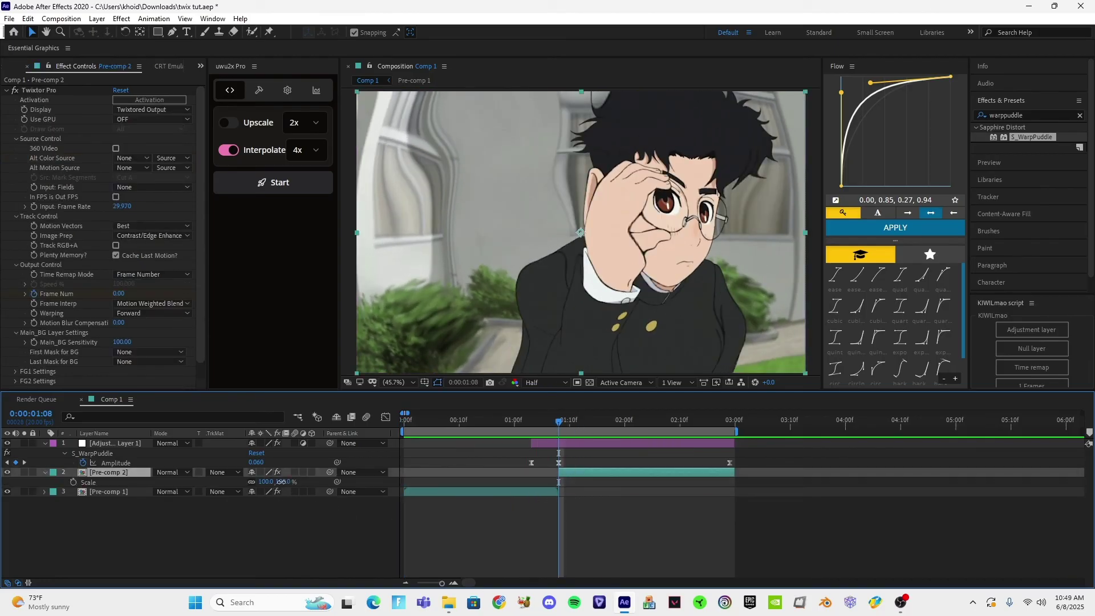
{"action": "left_click", "coordinate": [280, 483]}
{"action": "type", "text": "125"}
{"action": "left_click", "coordinate": [182, 518]}
{"action": "left_click", "coordinate": [73, 482]}
- Reset Pre-comp 2's Scale to 100% at 0:00:02:19 and apply the 0.00, 0.85, 0.27, 0.94 Flow curve to its keyframes
{"action": "key", "text": "k"}
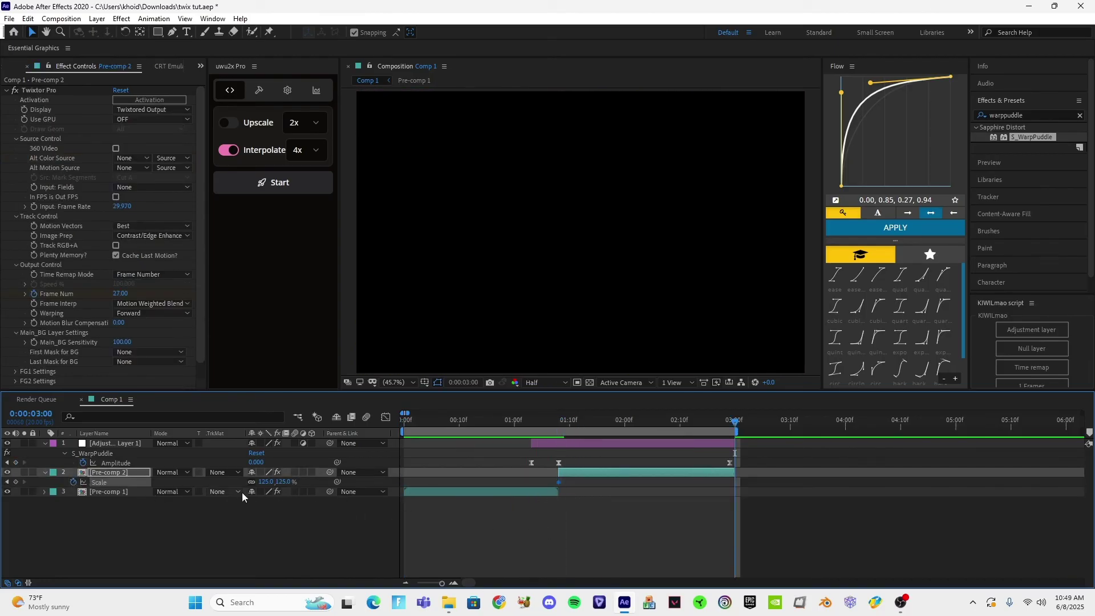
{"action": "right_click", "coordinate": [126, 483]}
{"action": "left_click", "coordinate": [156, 422]}
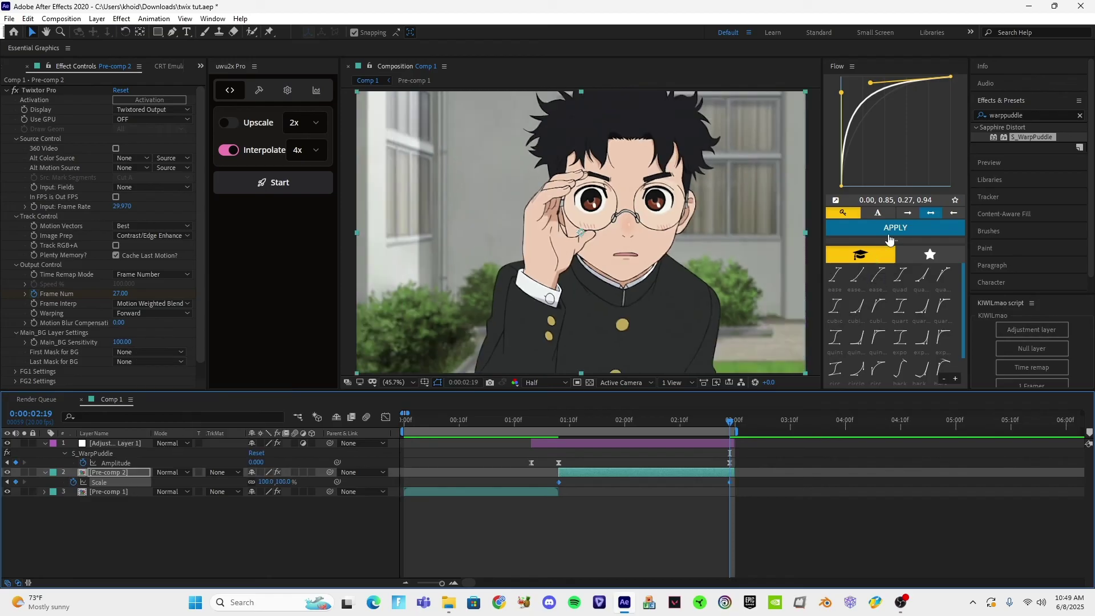
{"action": "left_click", "coordinate": [894, 228]}
- Keyframe Pre-comp 1's Scale from 100% at 0:00:00:00 to 115% at 0:00:01:07 and apply the same Flow curve
{"action": "key", "text": "Home"}
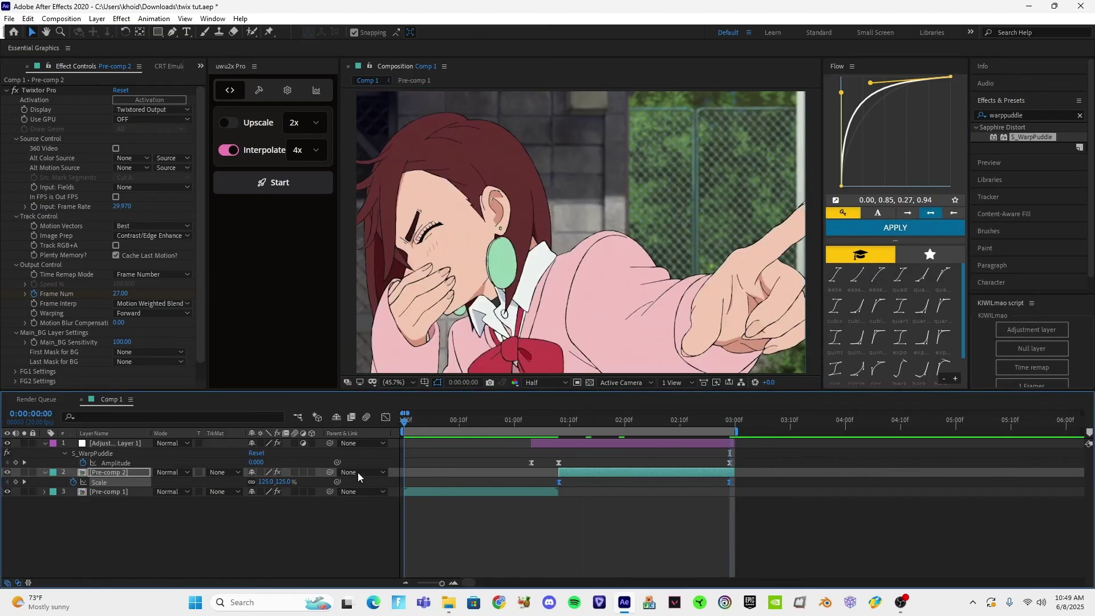
{"action": "left_click", "coordinate": [117, 492]}
{"action": "key", "text": "s"}
{"action": "key", "text": "space"}
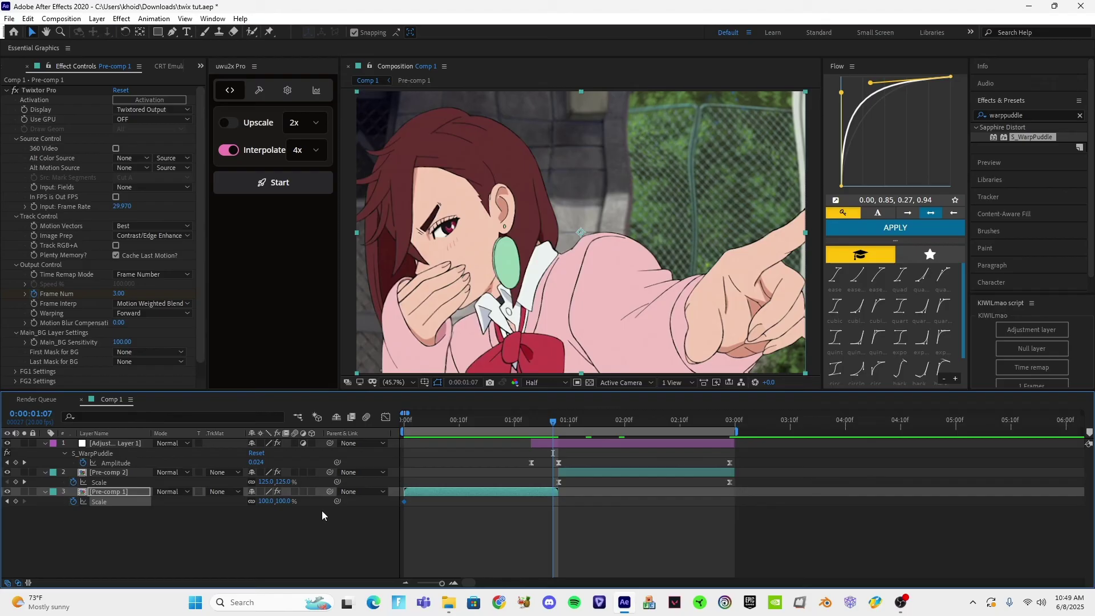
{"action": "type", "text": "115"}
{"action": "left_click", "coordinate": [467, 512]}
{"action": "mouse_move", "coordinate": [394, 512]}
{"action": "left_mouse_down"}
{"action": "mouse_move", "coordinate": [556, 484]}
{"action": "mouse_move", "coordinate": [399, 495]}
{"action": "left_mouse_up"}
{"action": "left_click", "coordinate": [895, 228]}
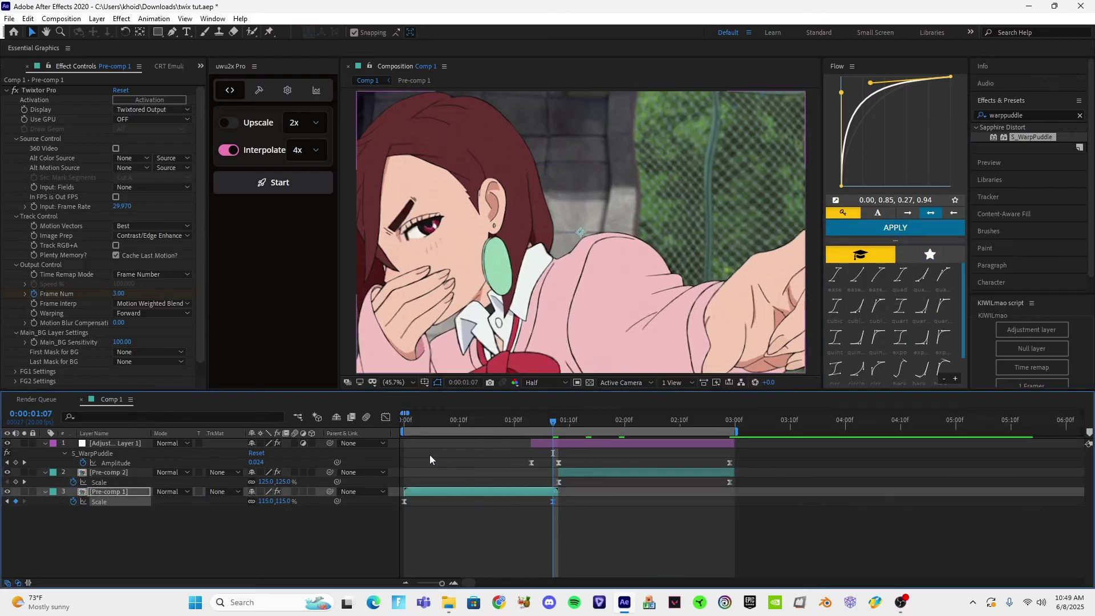
- Smooth the ease into Pre-comp 1's last Scale keyframe in the value graph and preview the zoom
{"action": "key", "text": "shift+F3"}
{"action": "key", "text": "space"}
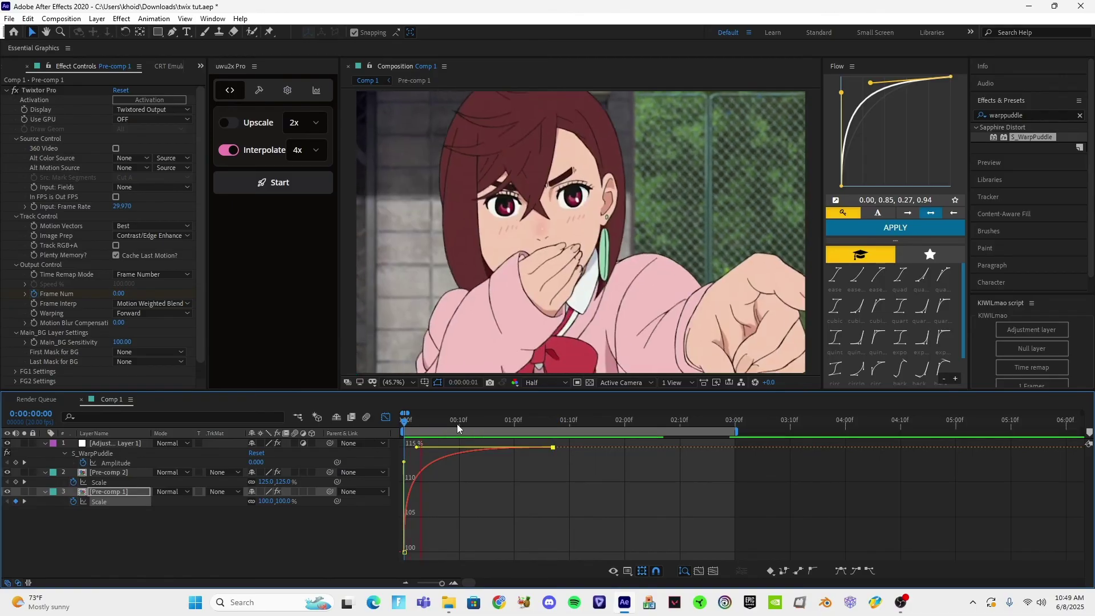
{"action": "left_click", "coordinate": [386, 417]}
{"action": "left_click", "coordinate": [567, 528]}
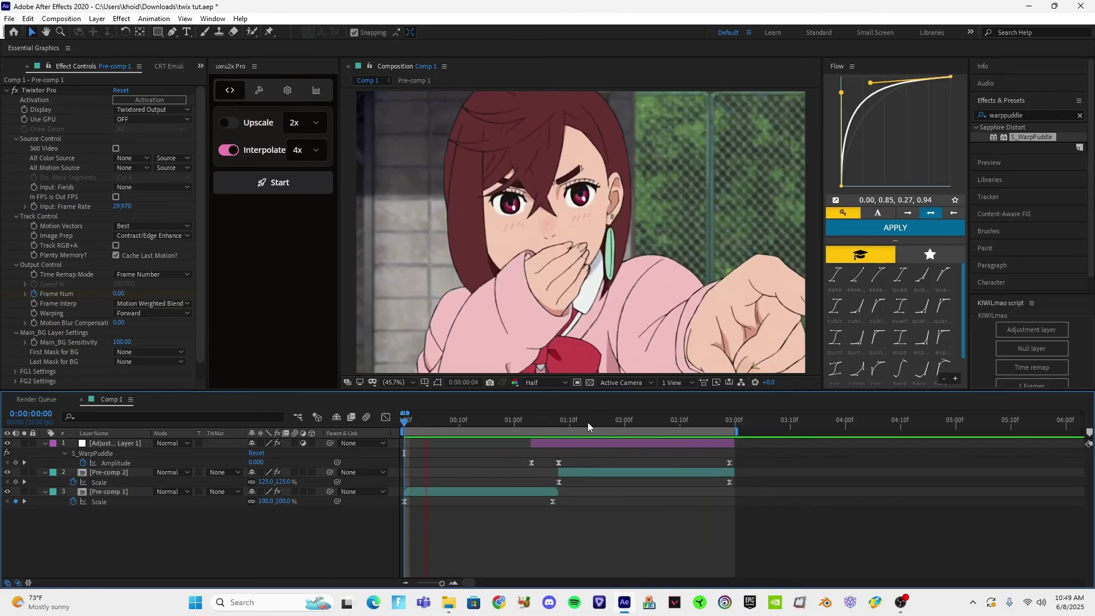
- Extend the ease into Pre-comp 2's last Scale keyframe back to its first keyframe's time, and preview it
{"action": "left_click", "coordinate": [598, 422]}
{"action": "left_click", "coordinate": [730, 483]}
{"action": "left_click", "coordinate": [386, 418]}
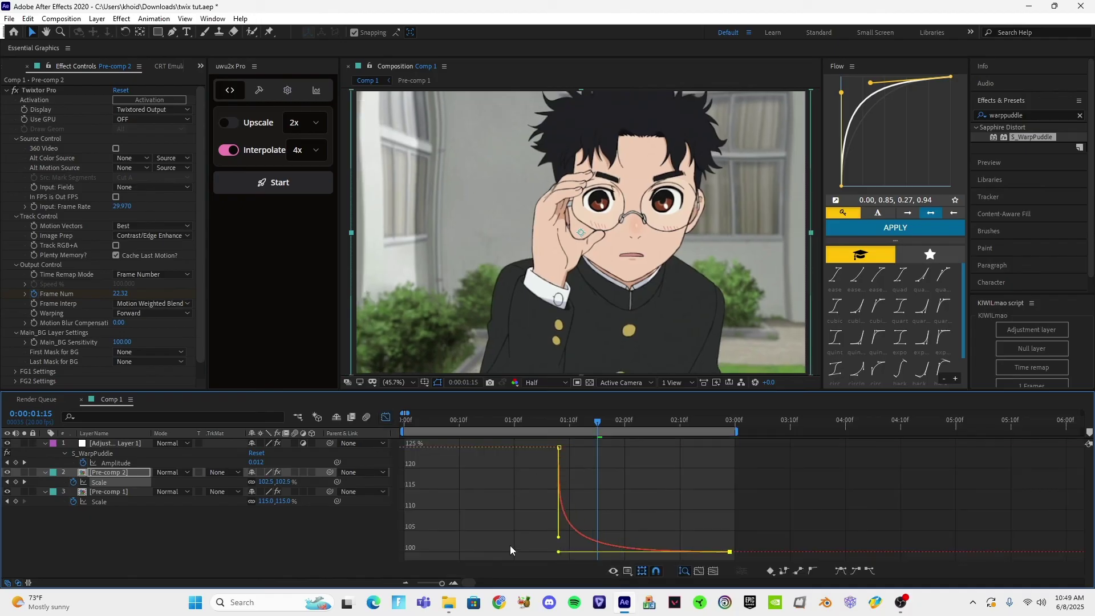
{"action": "key", "text": "space"}
{"action": "left_click", "coordinate": [385, 418]}
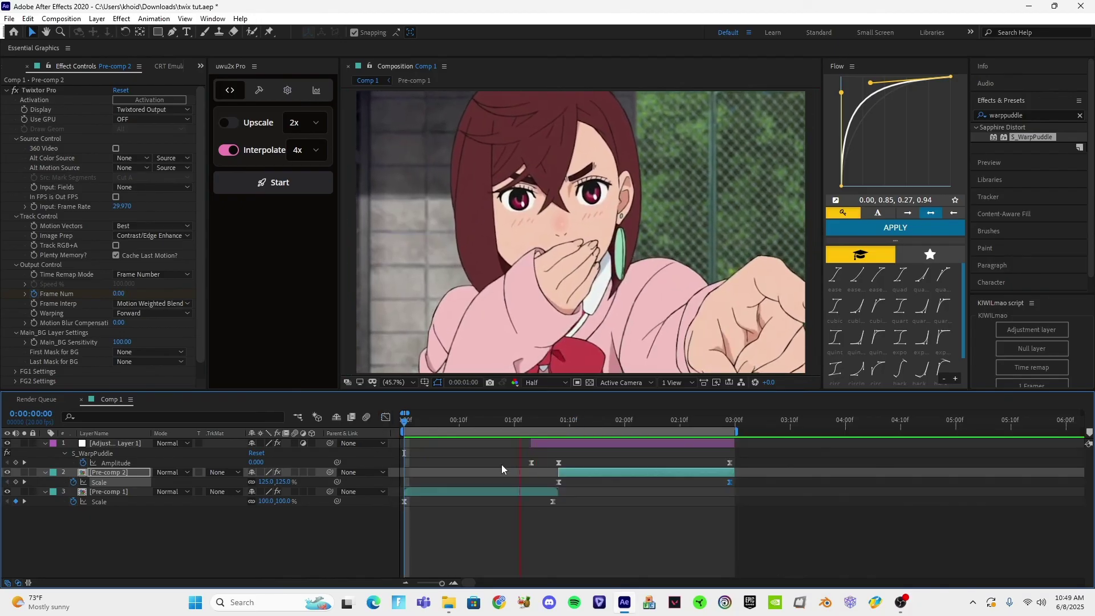
- Collapse the keyframed properties of all layers and play back the whole composition to review the finished edit
{"action": "left_click", "coordinate": [569, 446]}
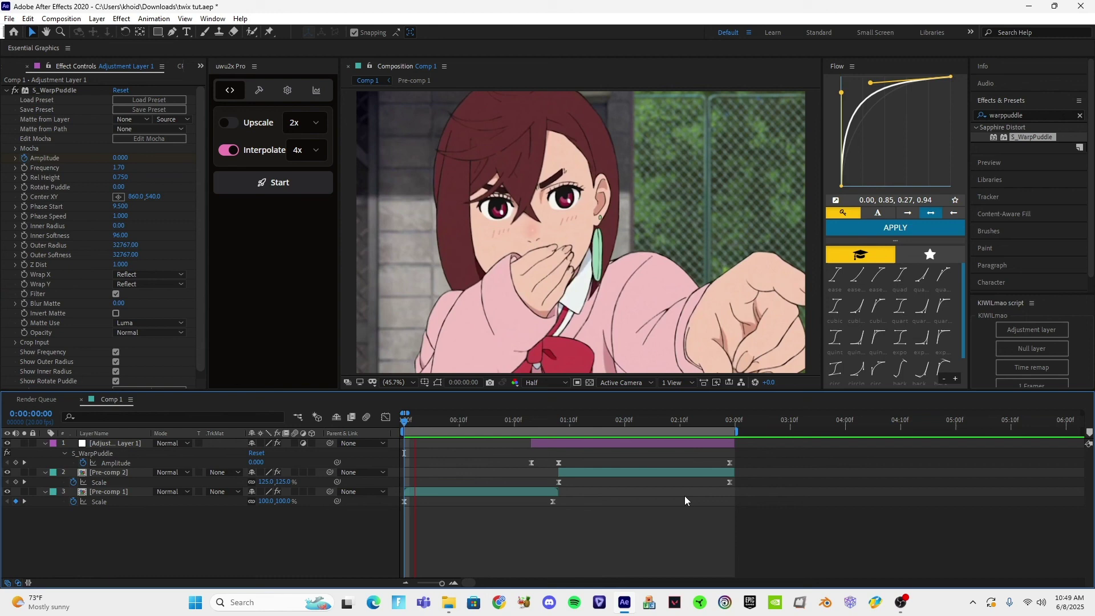
{"action": "key", "text": "u"}
{"action": "key", "text": "space"}
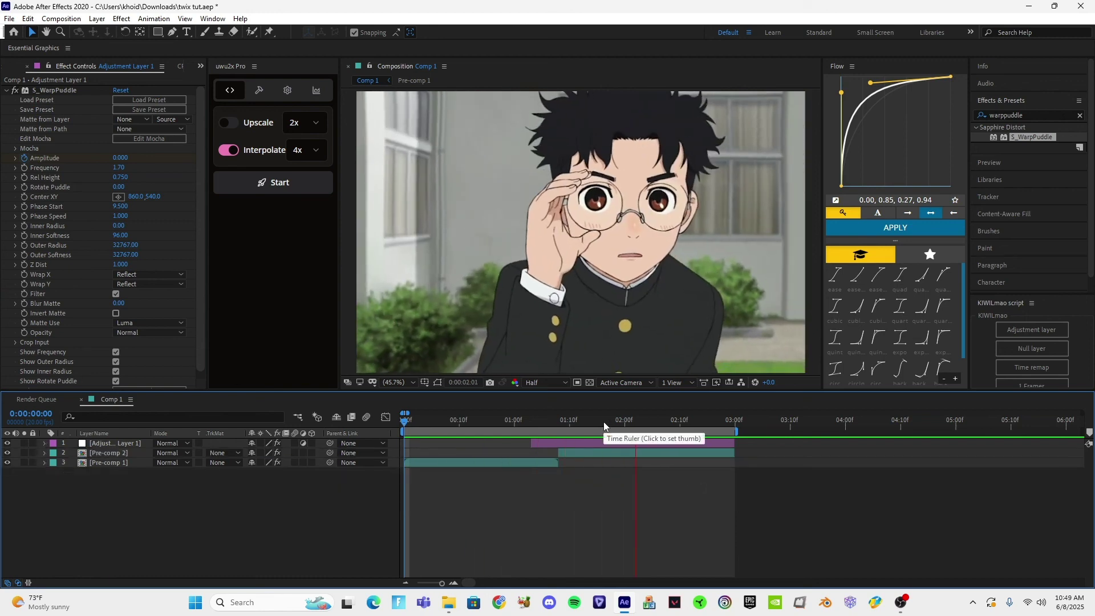
{"action": "key", "text": "space"}
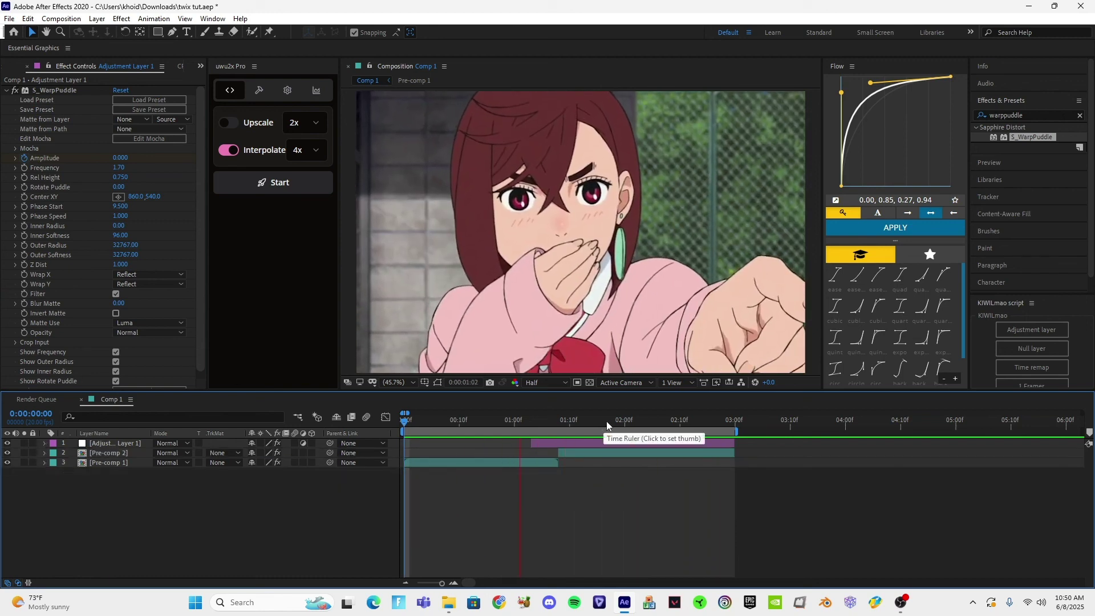
{"action": "left_click", "coordinate": [481, 429]}
{"action": "left_click_drag", "start_coordinate": [481, 429], "coordinate": [686, 434]}
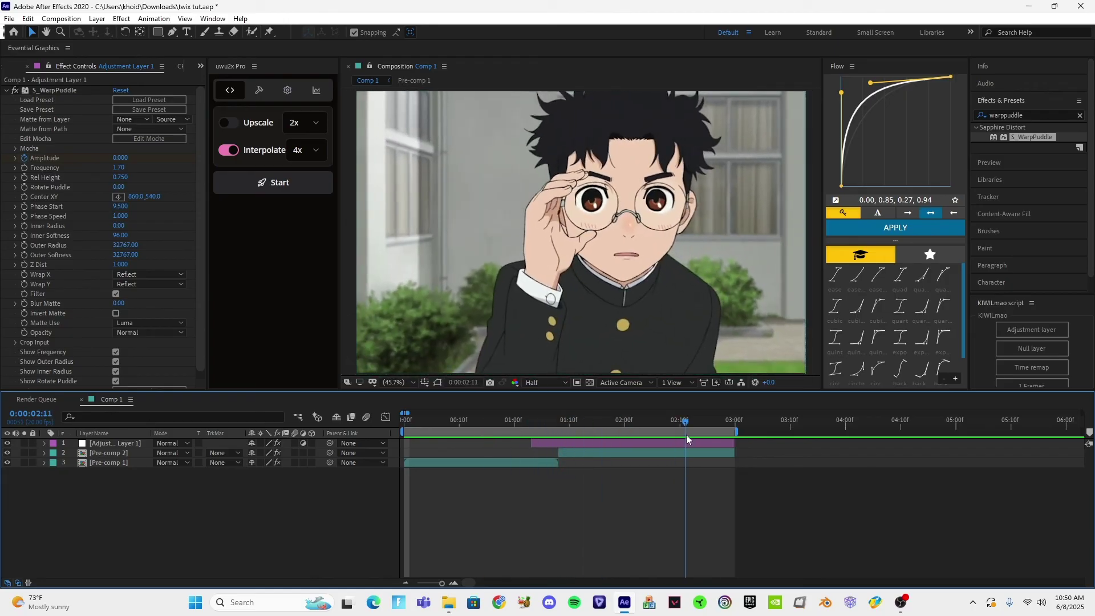
{"action": "key", "text": "space"}
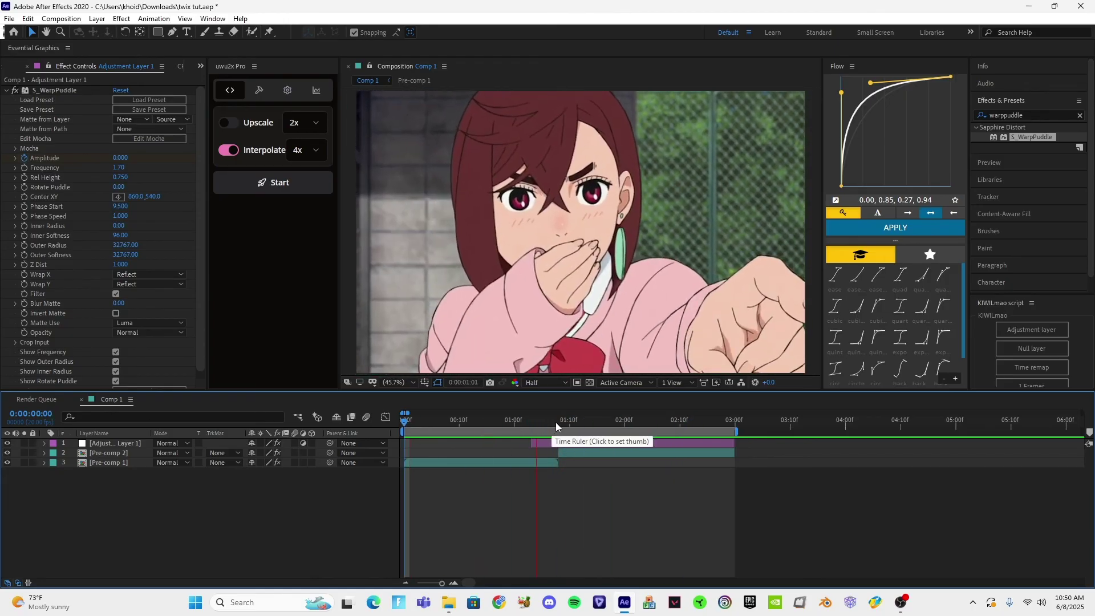